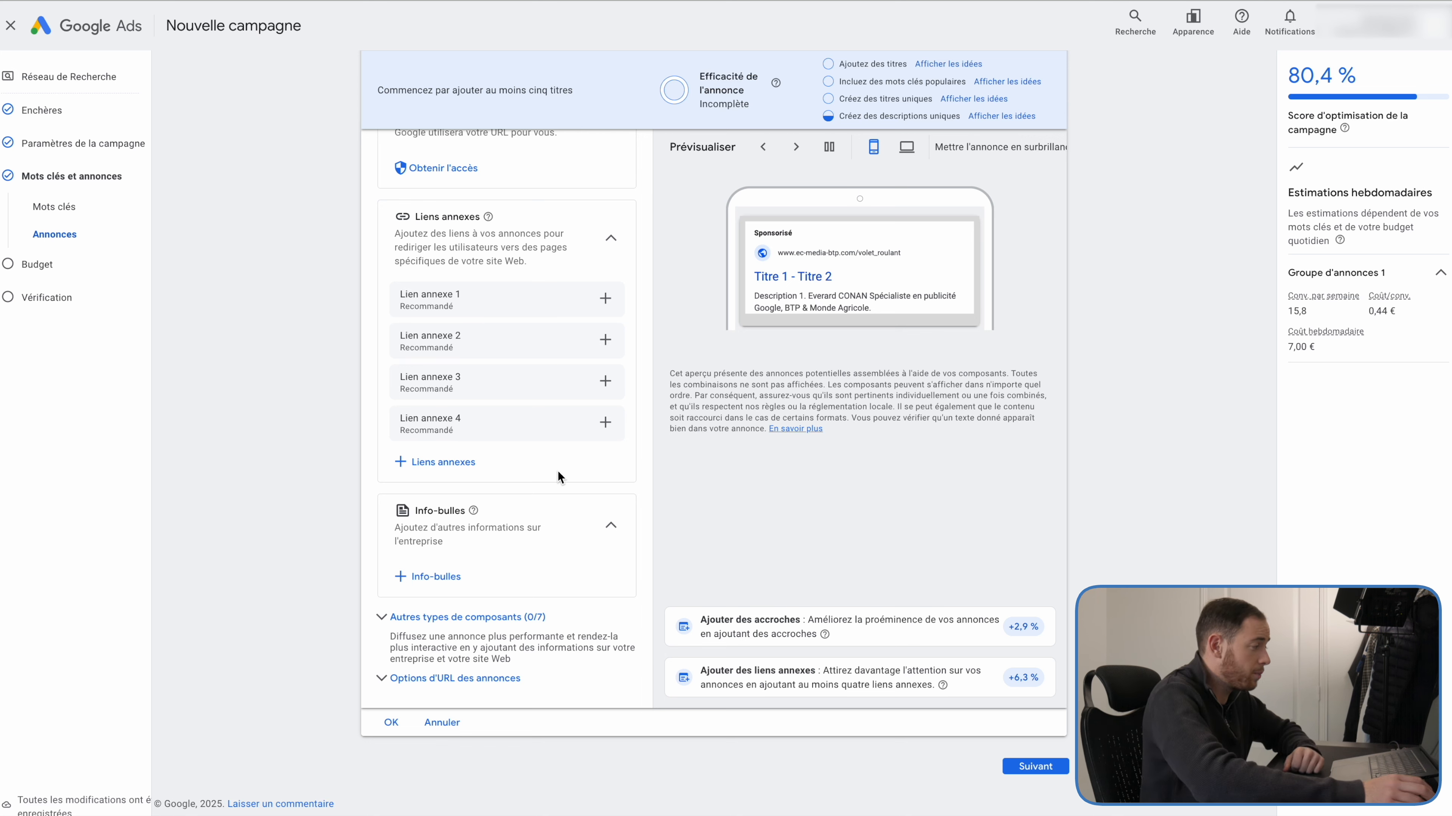
# Step: Expand the other asset types, examine promotions, prices, calls, structured snippets, lead forms and apps, and collapse the list again
pyautogui.click(500, 617)
pyautogui.scroll(-4, 589, 612)
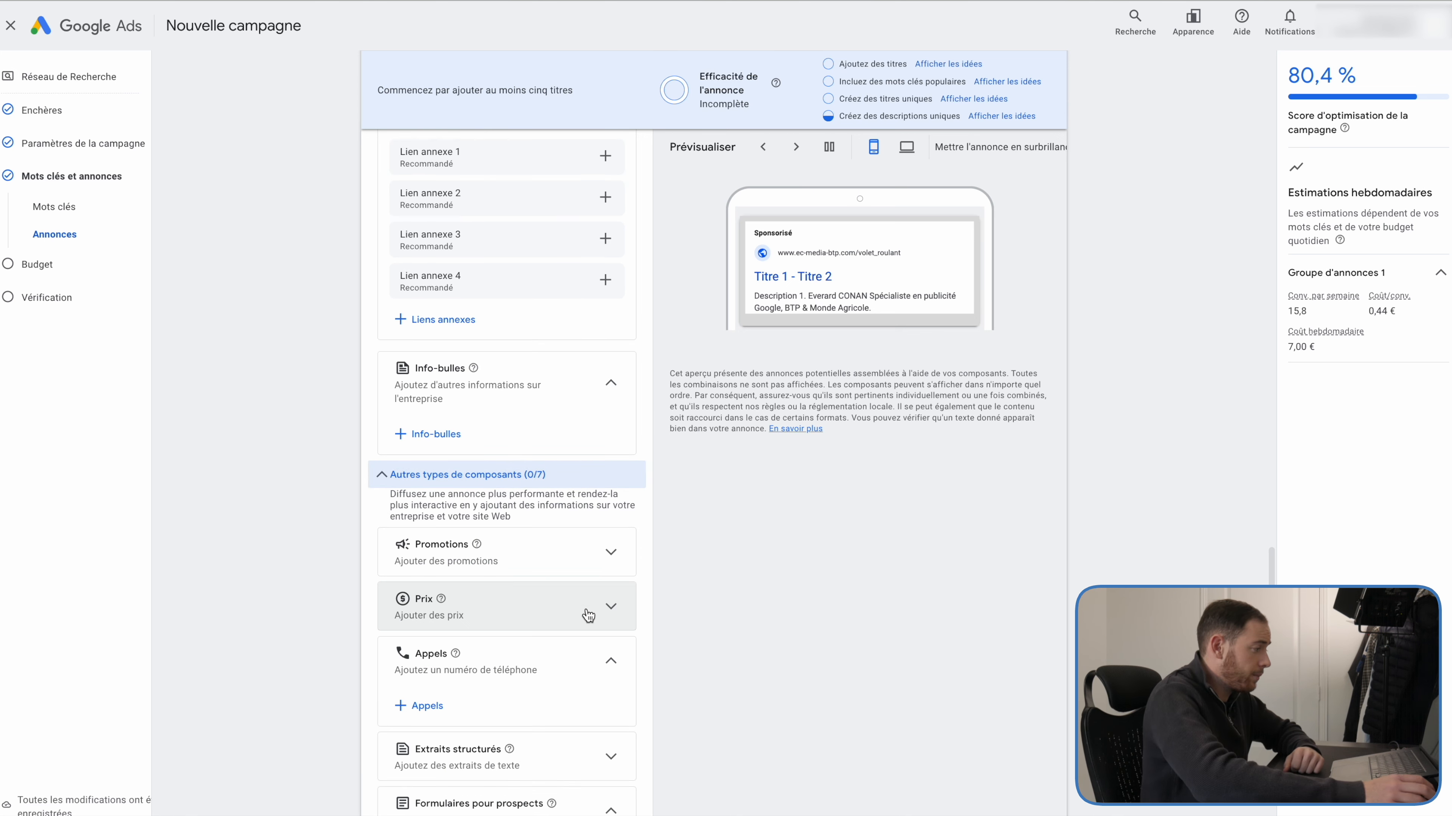
pyautogui.scroll(-1, 603, 620)
pyautogui.scroll(-2, 433, 512)
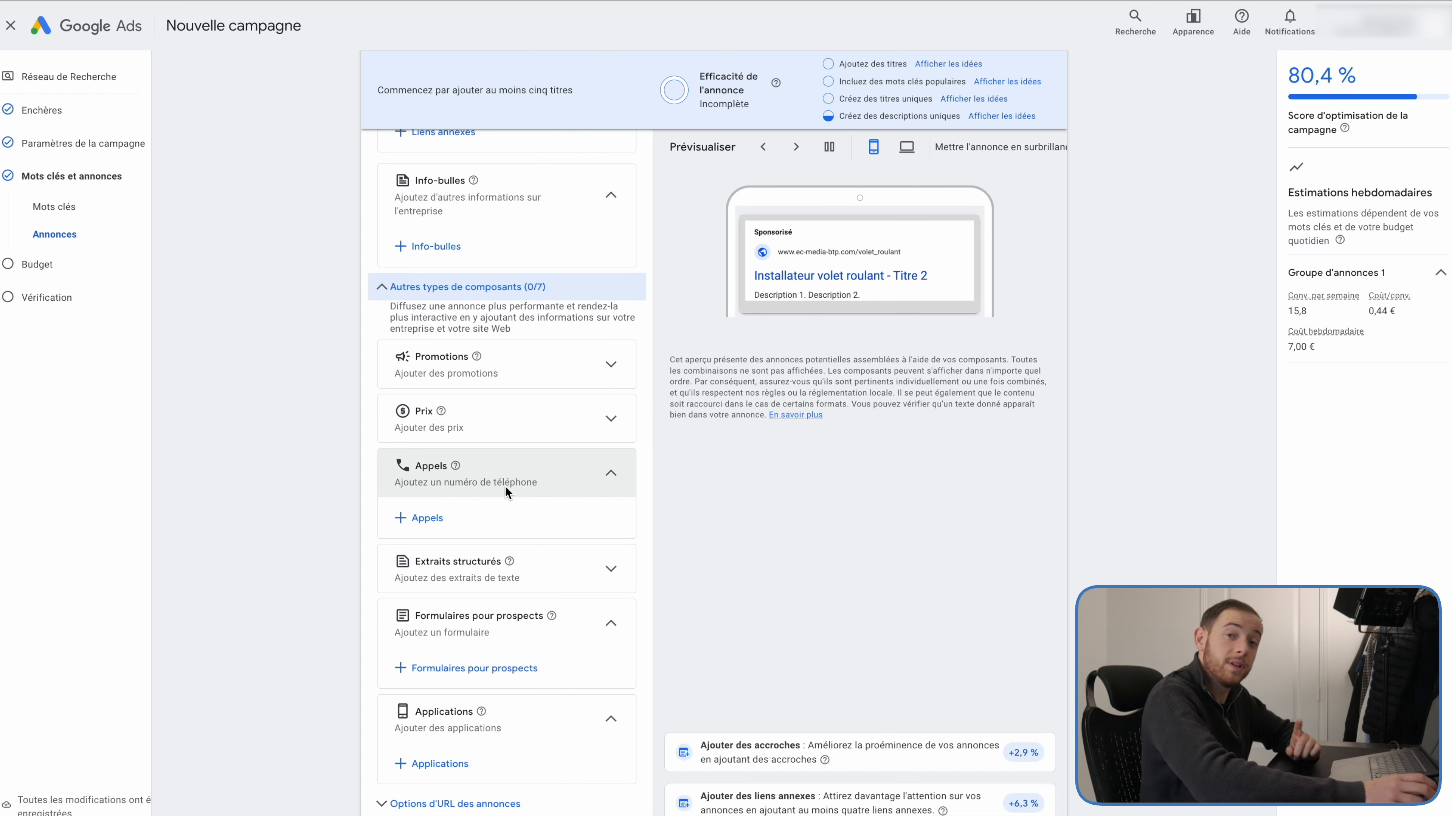
pyautogui.scroll(-1, 497, 495)
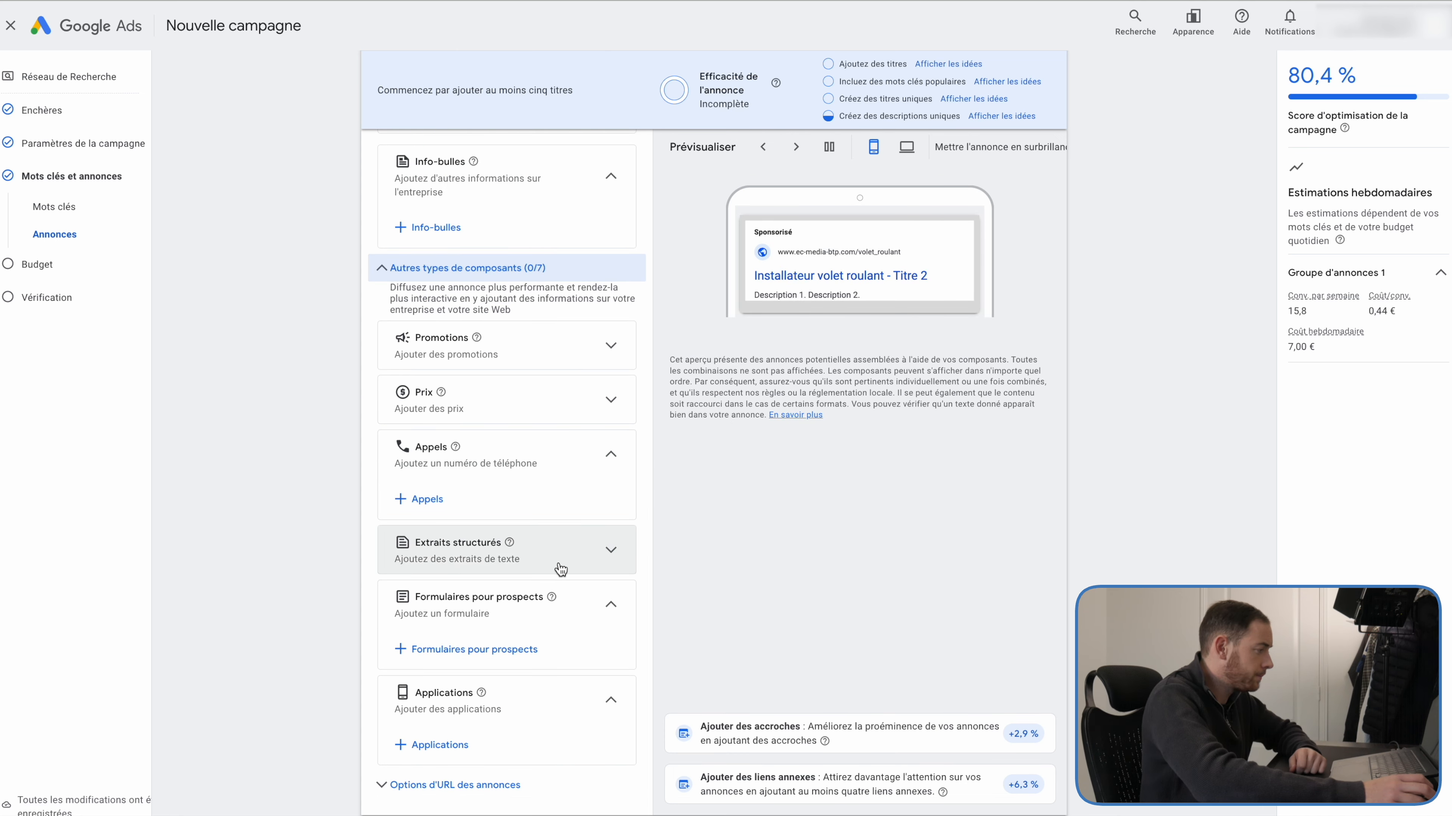
pyautogui.scroll(-1, 572, 558)
pyautogui.click(610, 527)
pyautogui.click(611, 530)
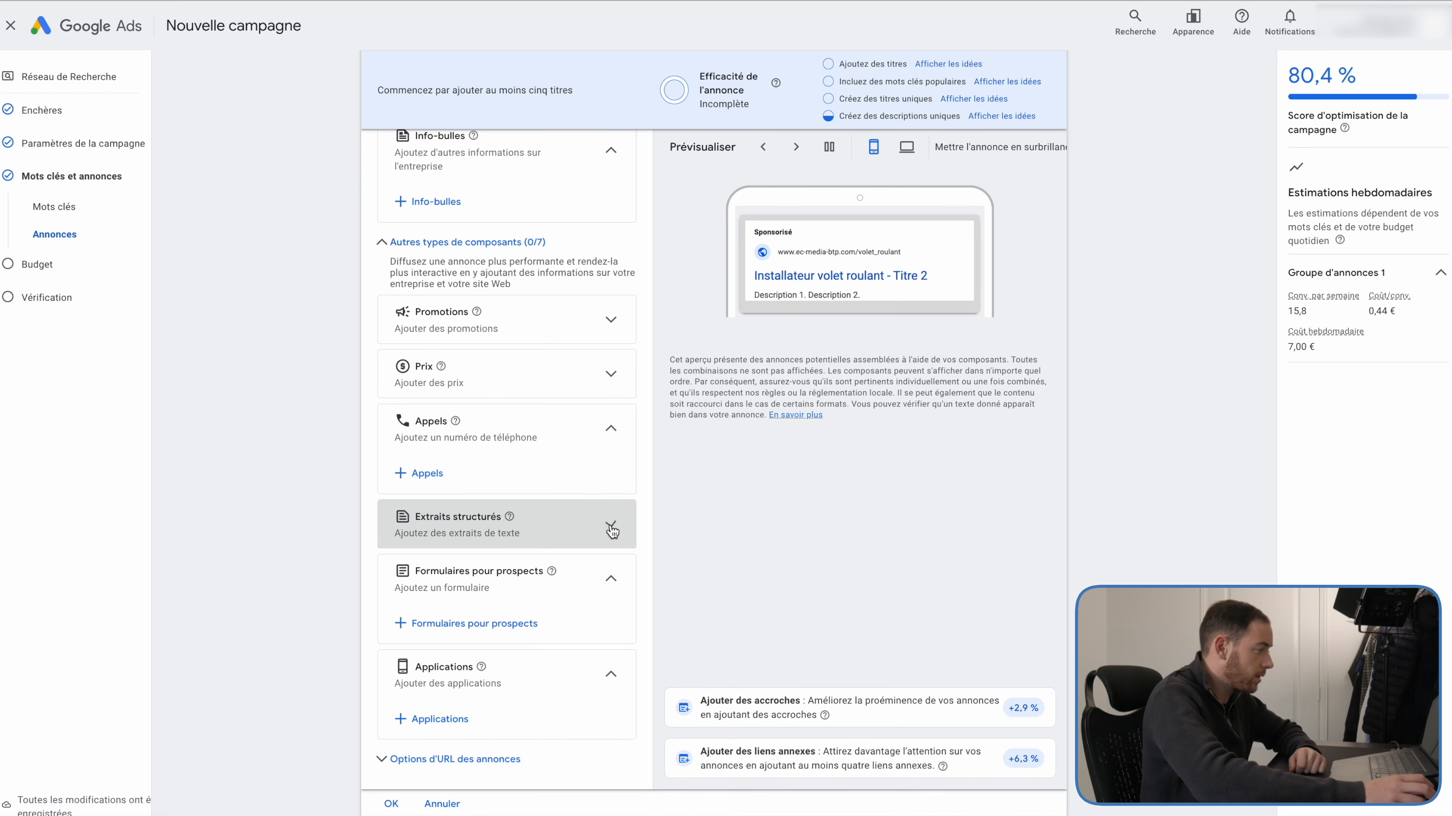
pyautogui.click(528, 242)
# Step: Inspect the ad URL options, including the tracking template, final URL suffix and custom parameter, and close them again
pyautogui.click(485, 692)
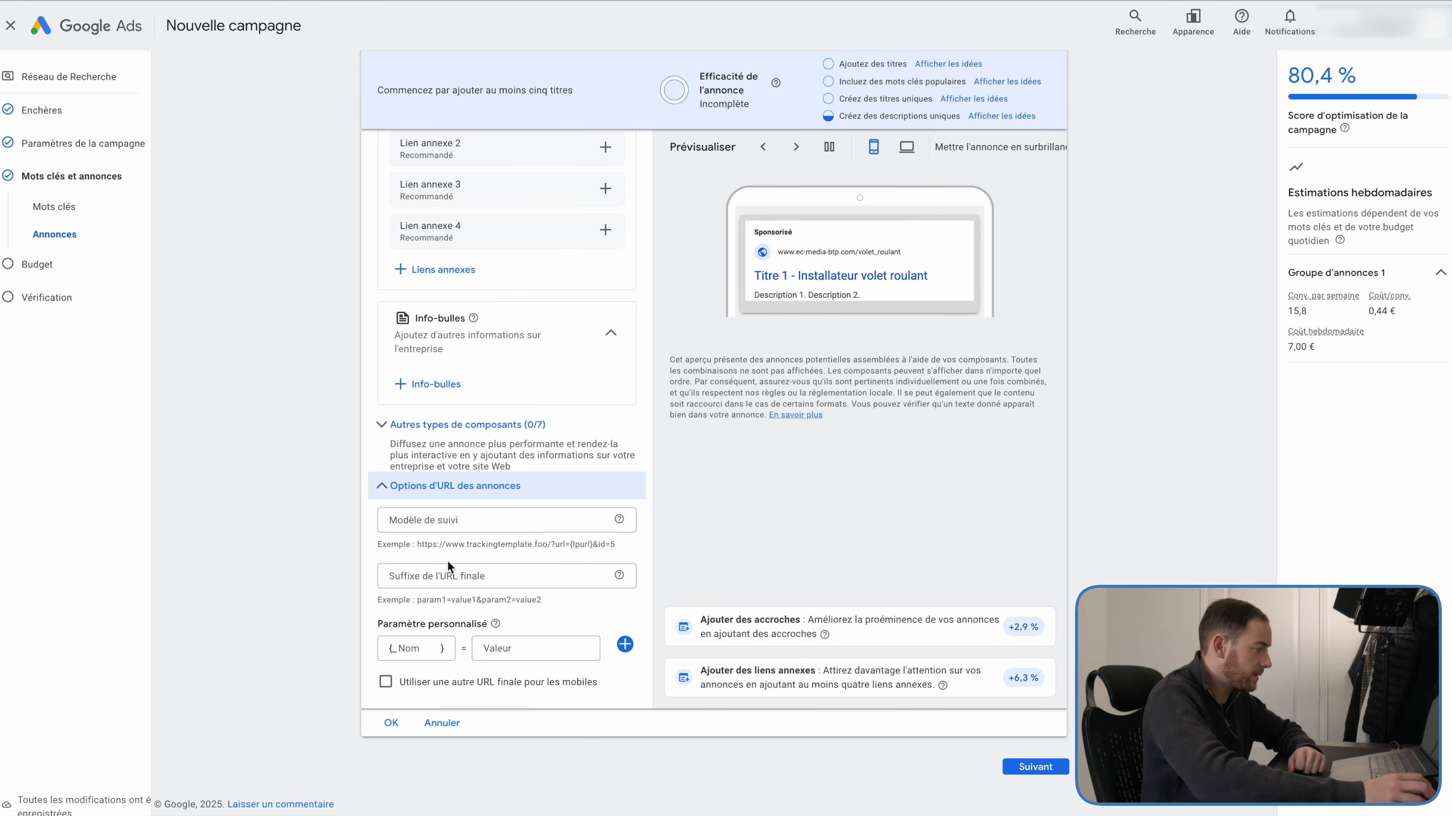
pyautogui.click(446, 495)
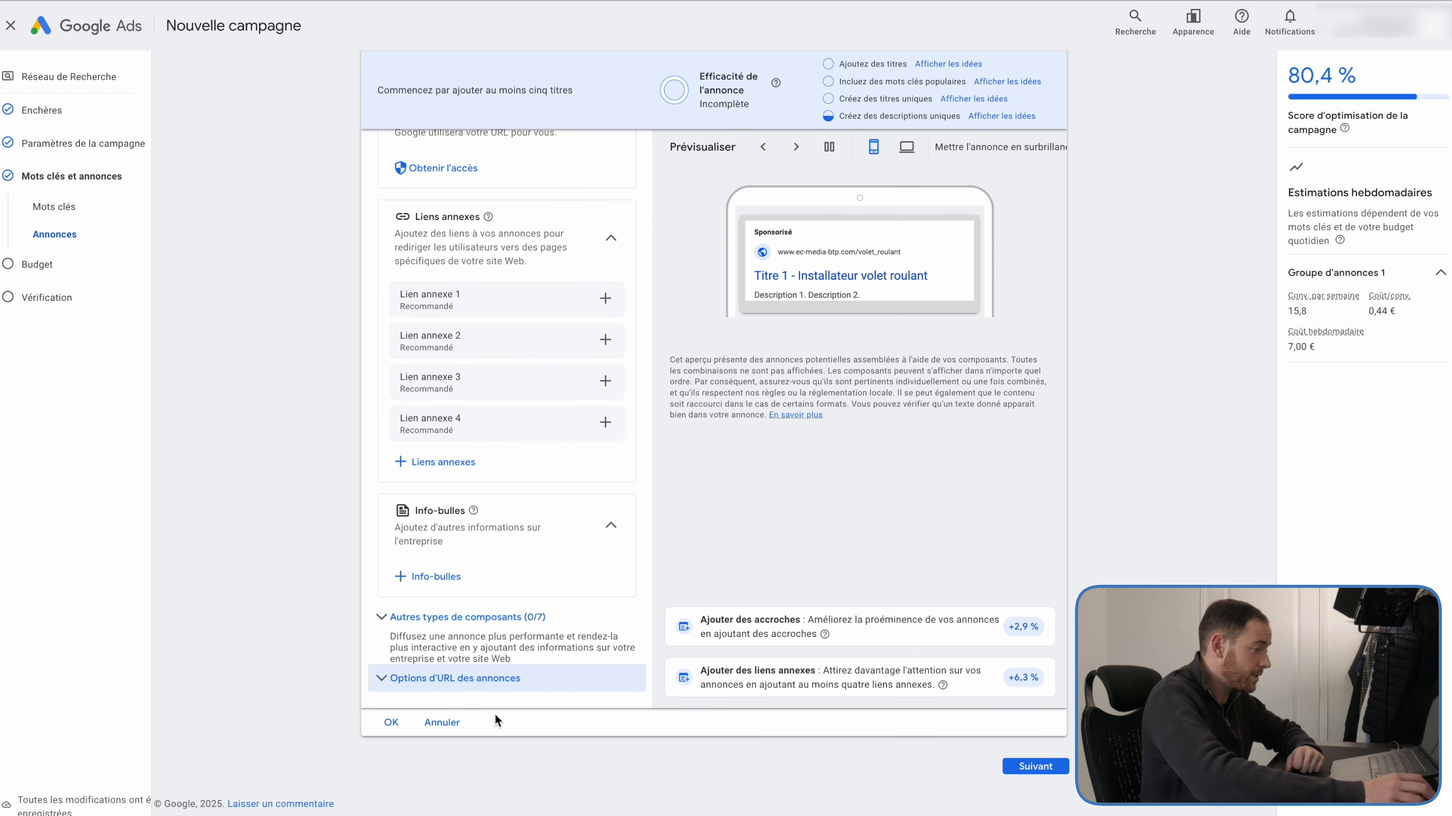
pyautogui.scroll(5, 645, 563)
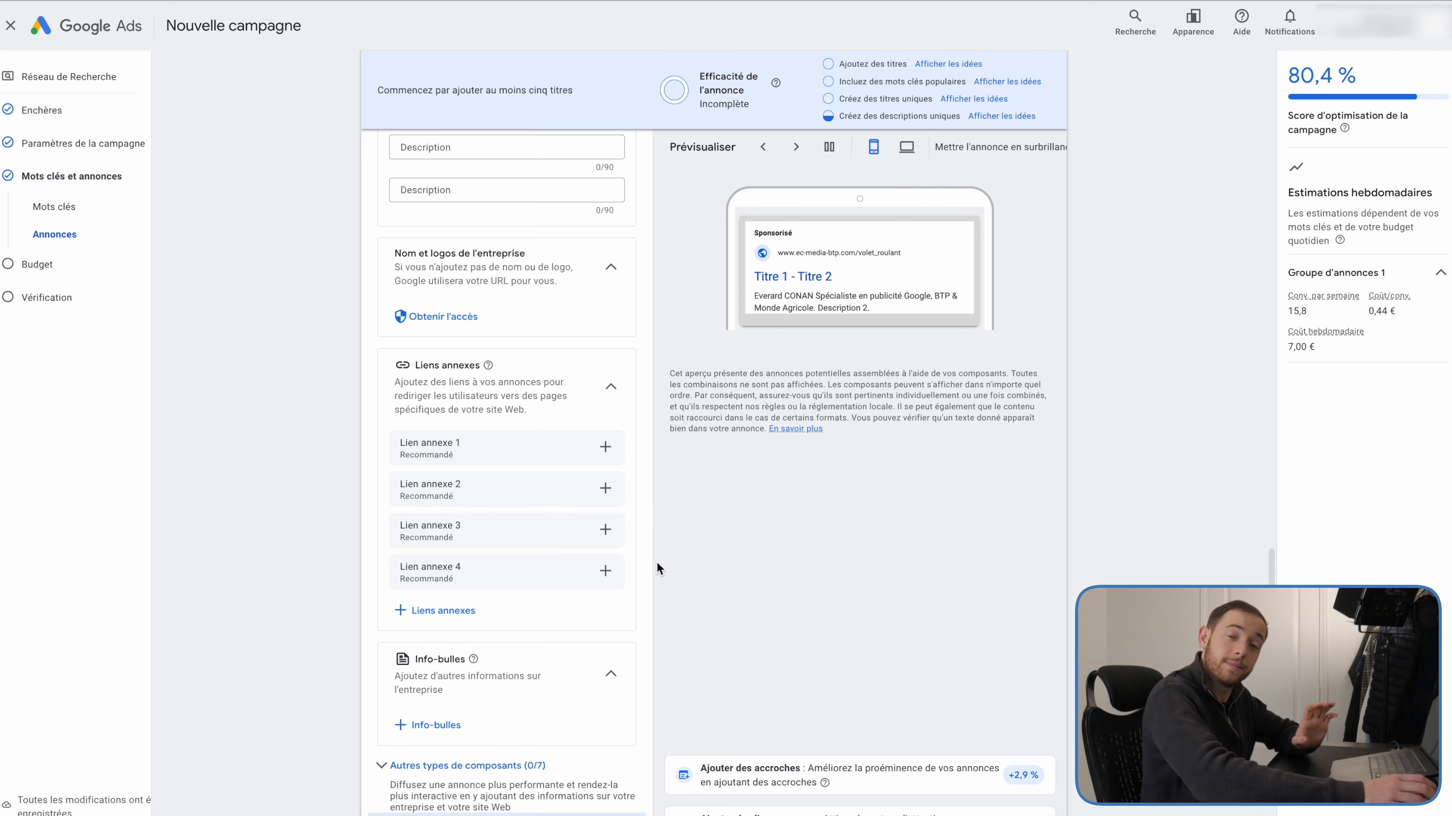
# Step: Look over the completed ad's headlines and descriptions as a whole, ending at the display path and keyword suggestions
pyautogui.scroll(6, 604, 503)
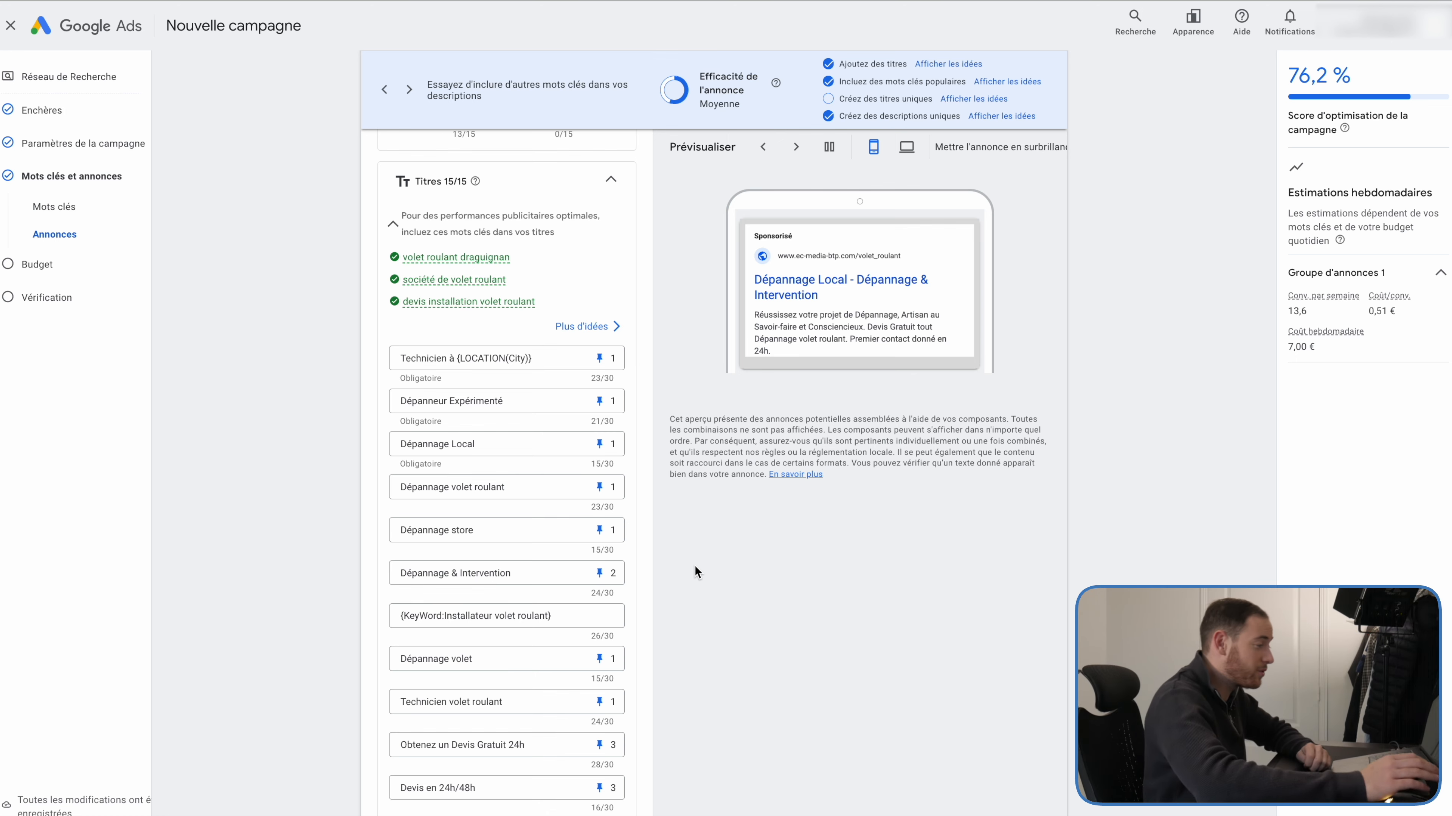
pyautogui.scroll(-5, 660, 553)
pyautogui.scroll(4, 665, 556)
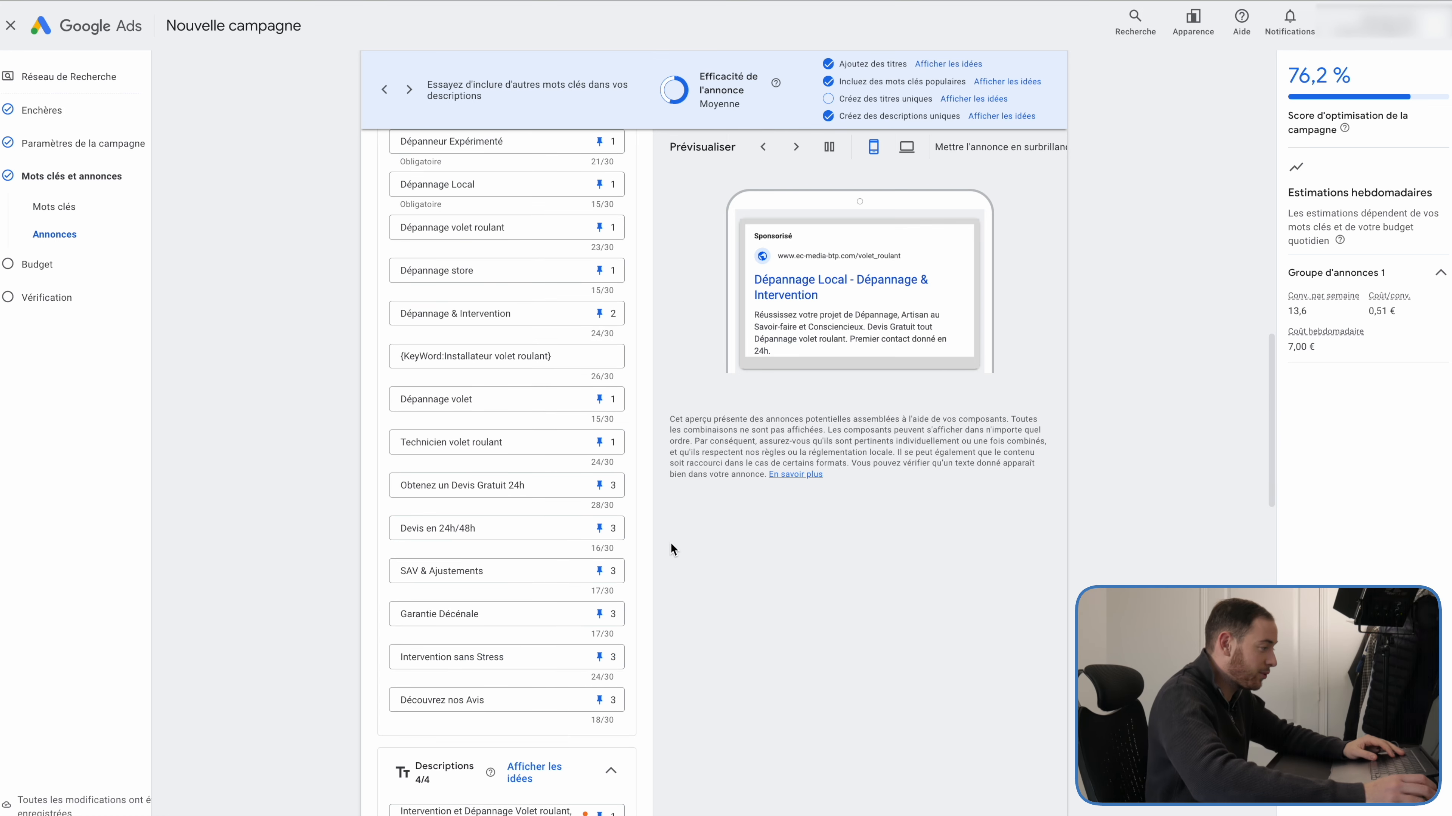
pyautogui.scroll(1, 646, 274)
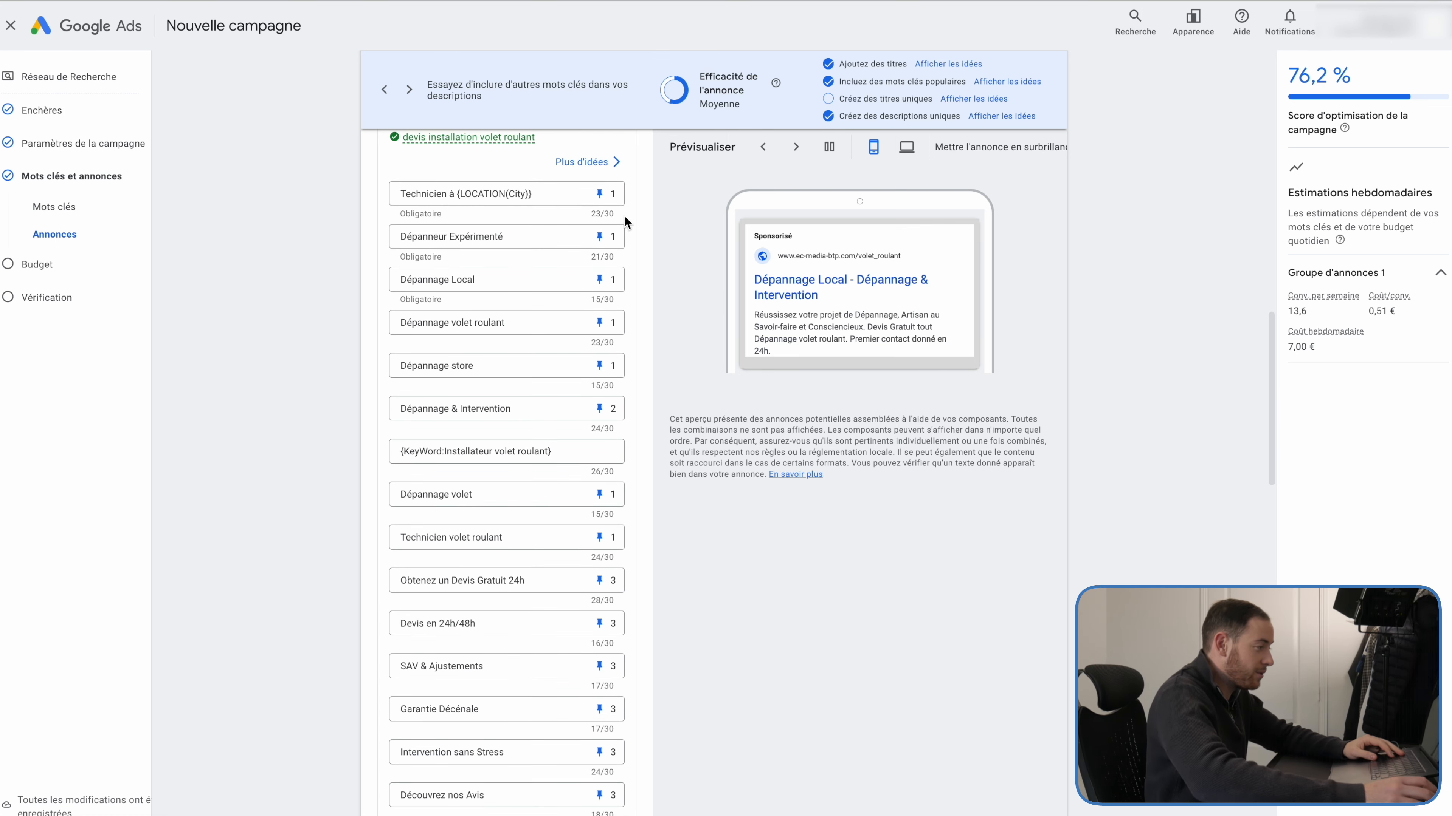
pyautogui.scroll(-5, 651, 446)
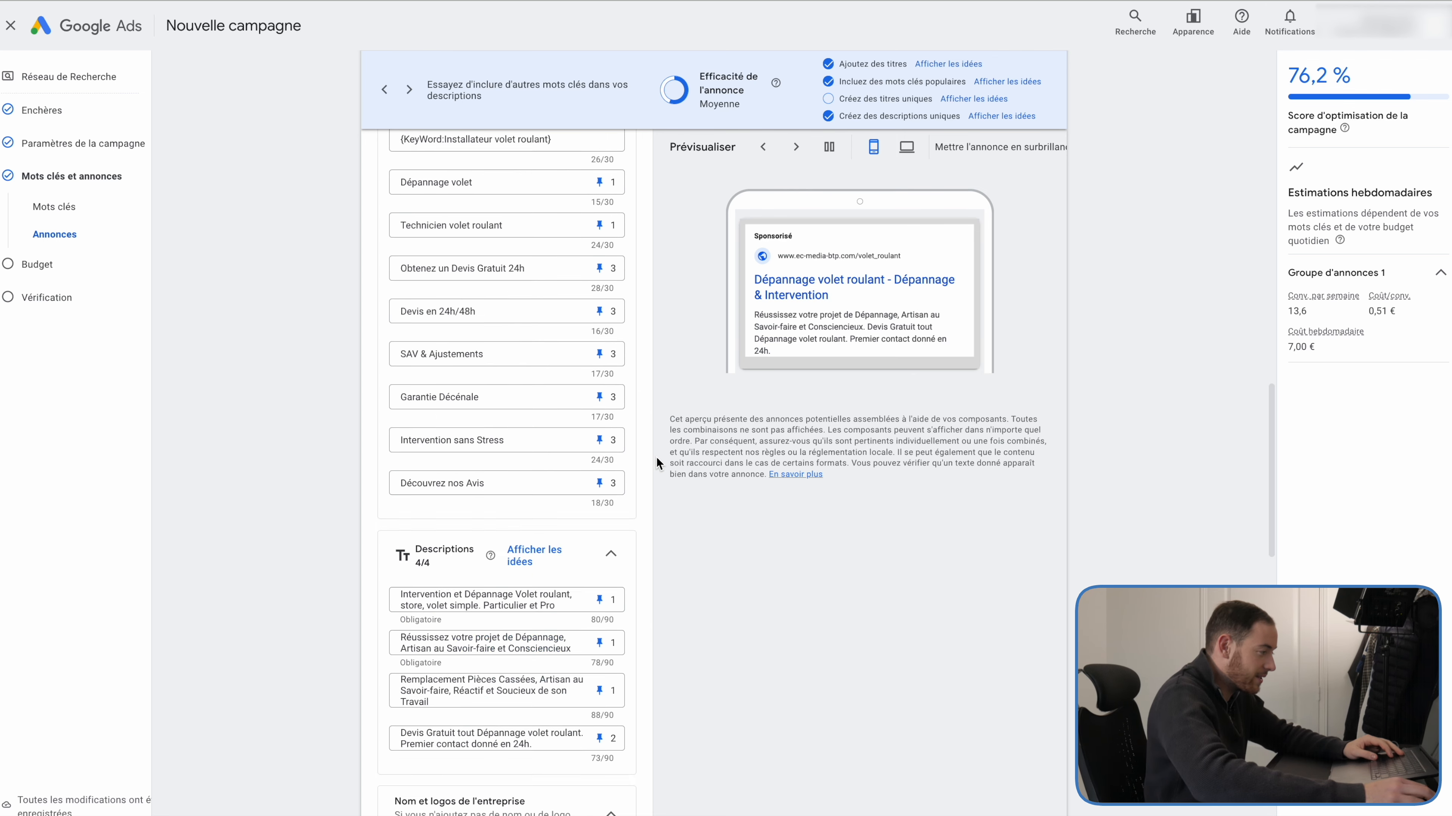
pyautogui.scroll(6, 657, 457)
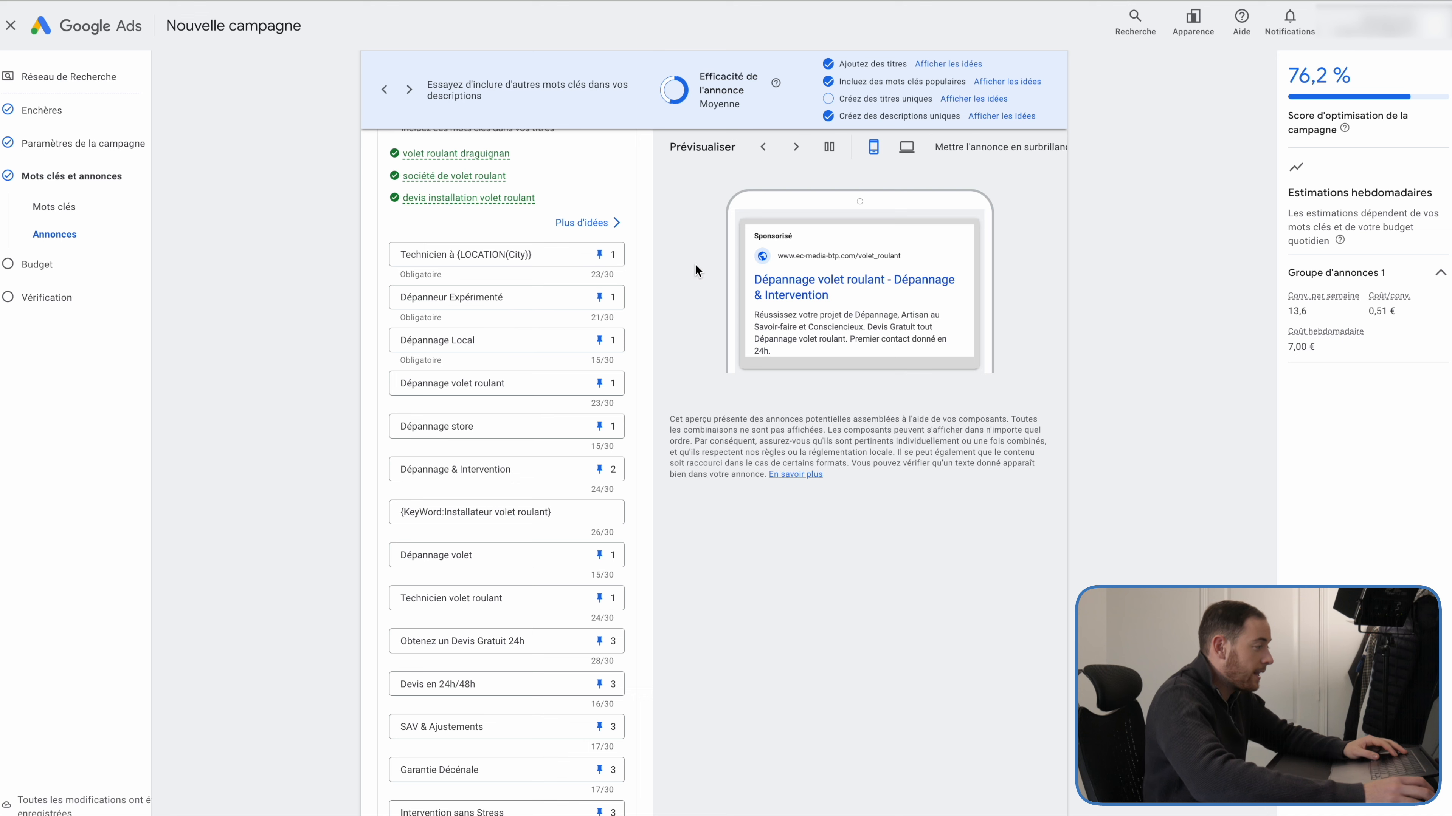
pyautogui.scroll(3, 599, 383)
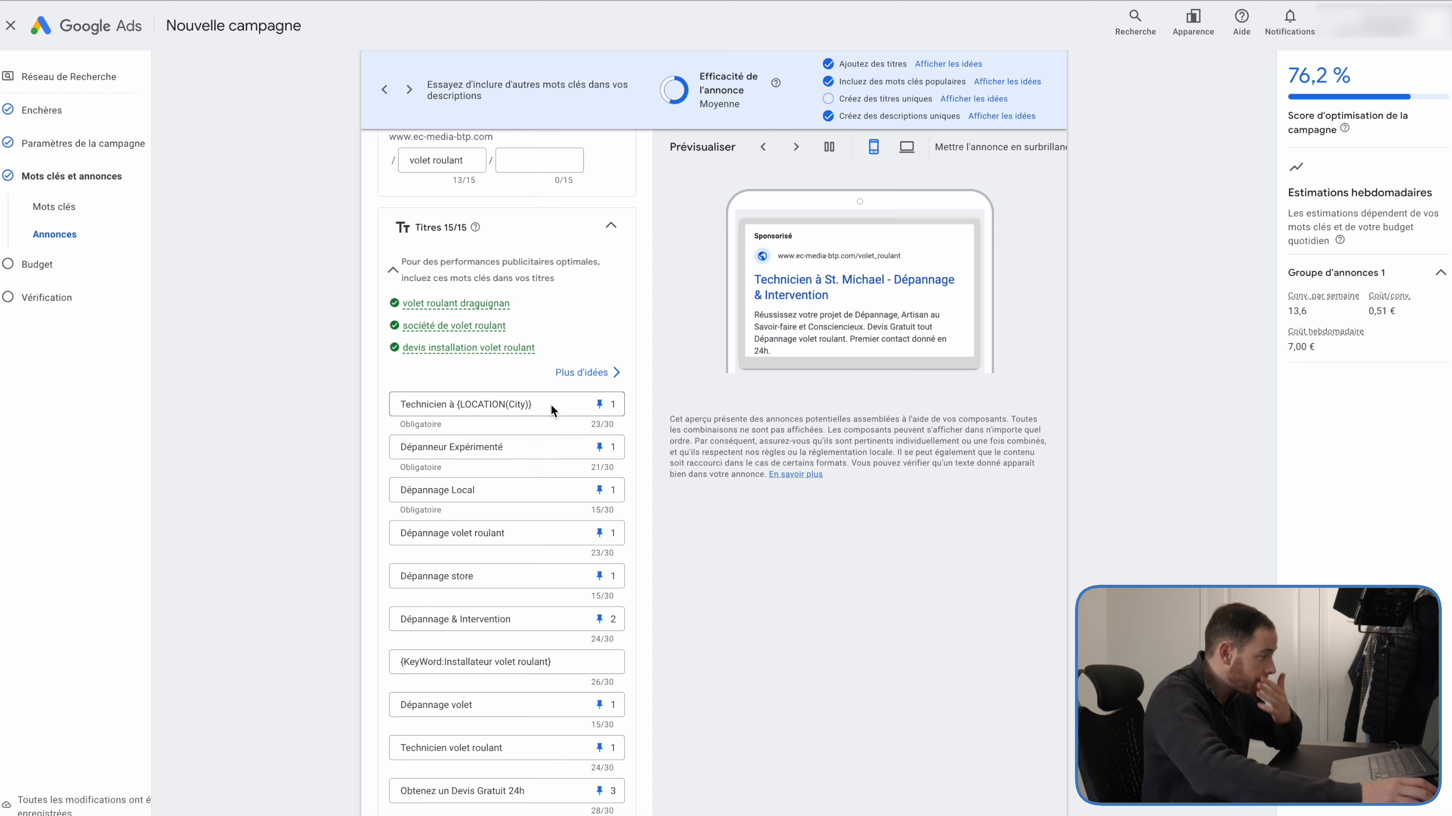
# Step: Examine each headline and its pinned position, from "Technicien à {LOCATION(City)}" through "{KeyWord:Installateur volet roulant}" to "Découvrez nos Avis"
pyautogui.scroll(-1, 512, 452)
pyautogui.scroll(-4, 510, 450)
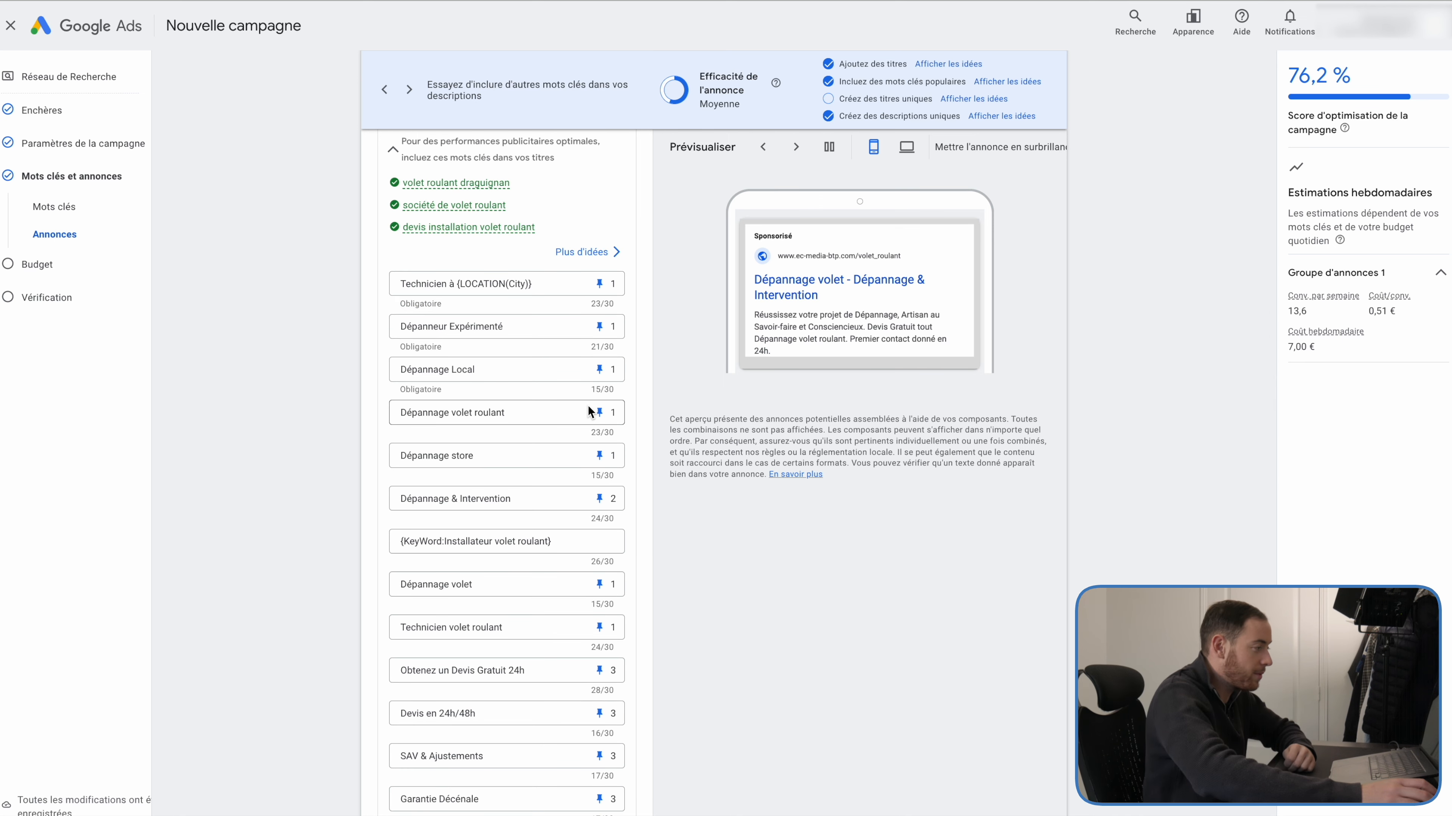
pyautogui.scroll(-1, 579, 399)
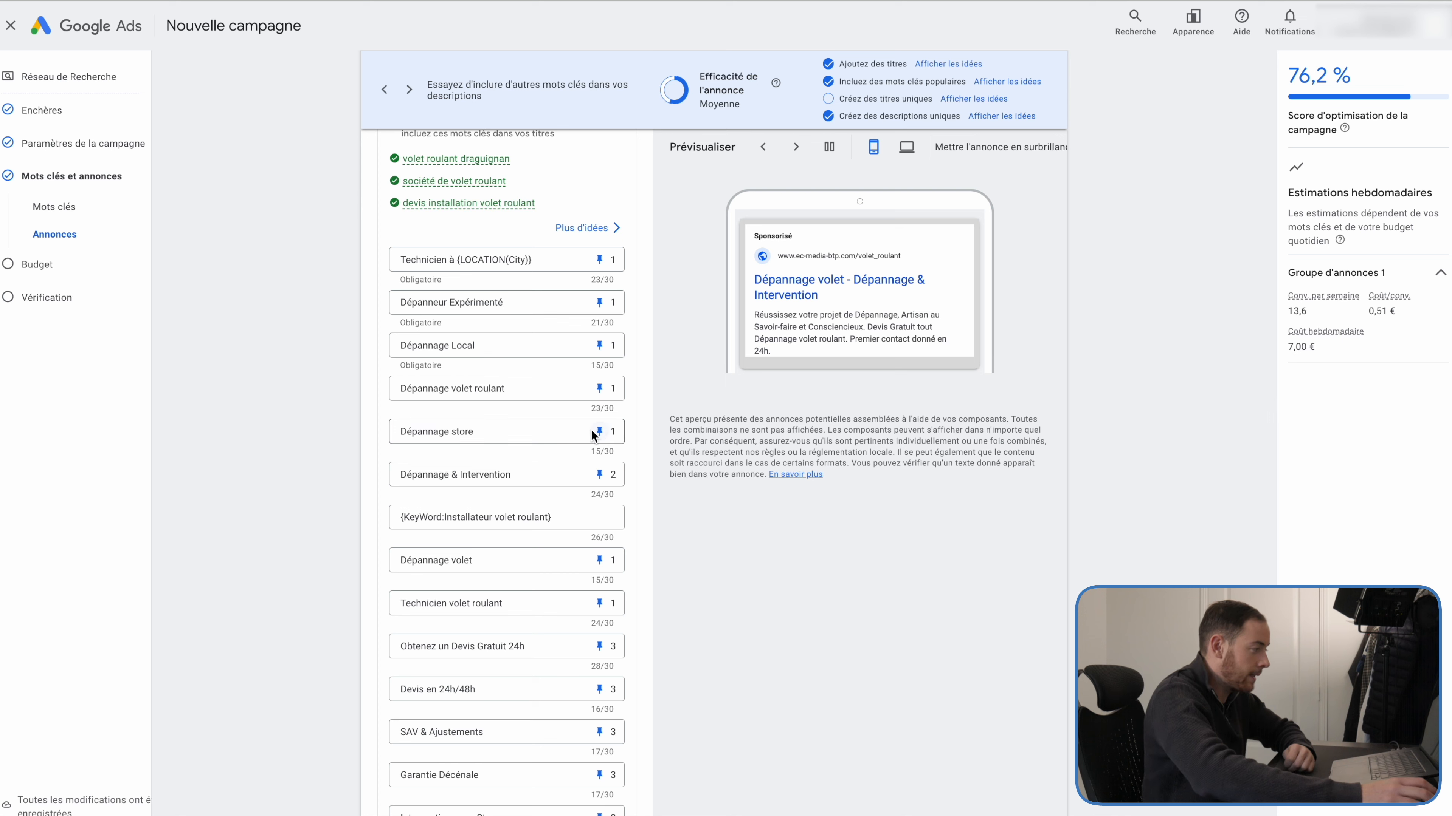
pyautogui.scroll(-5, 629, 440)
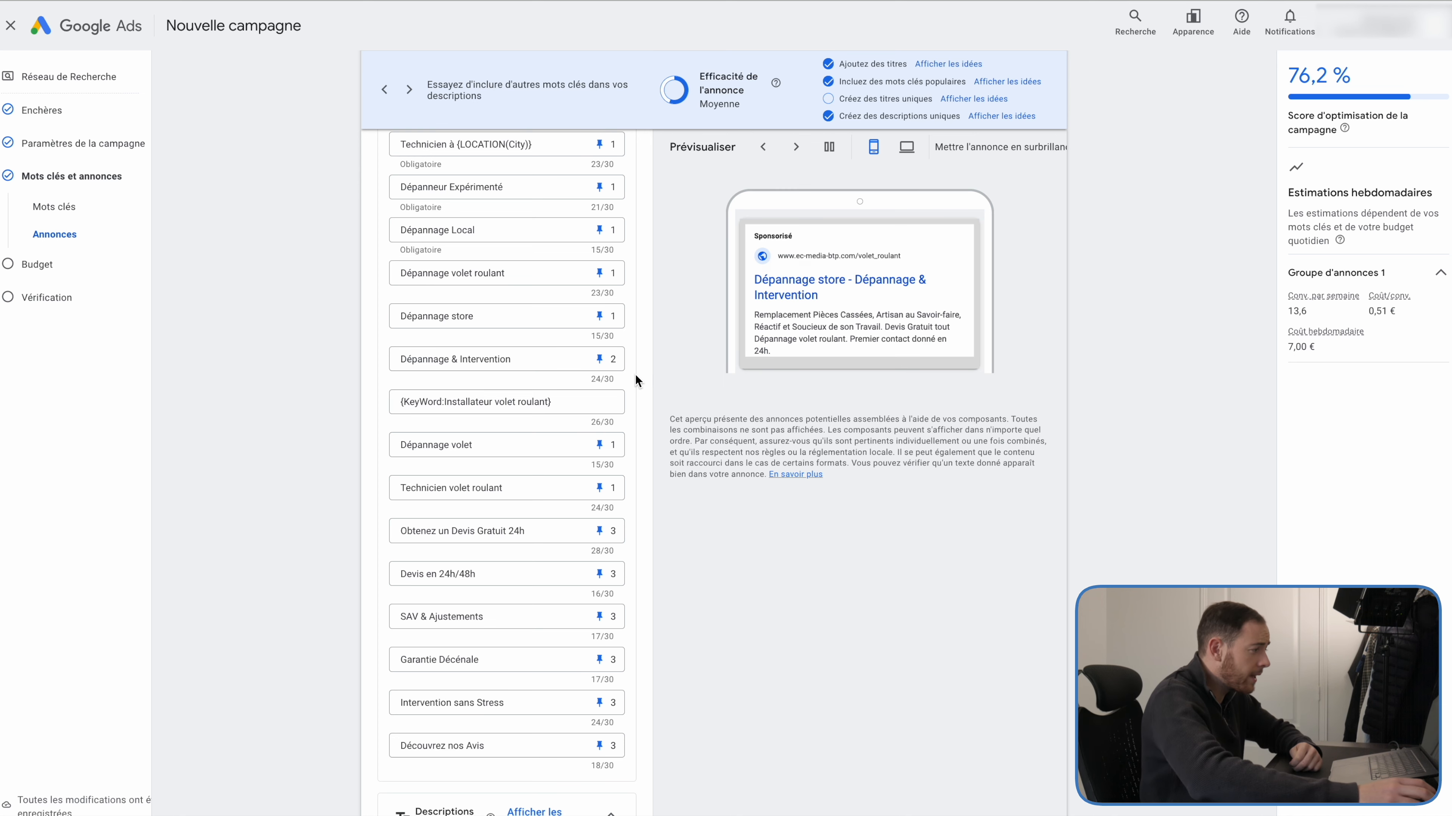
pyautogui.scroll(-1, 628, 379)
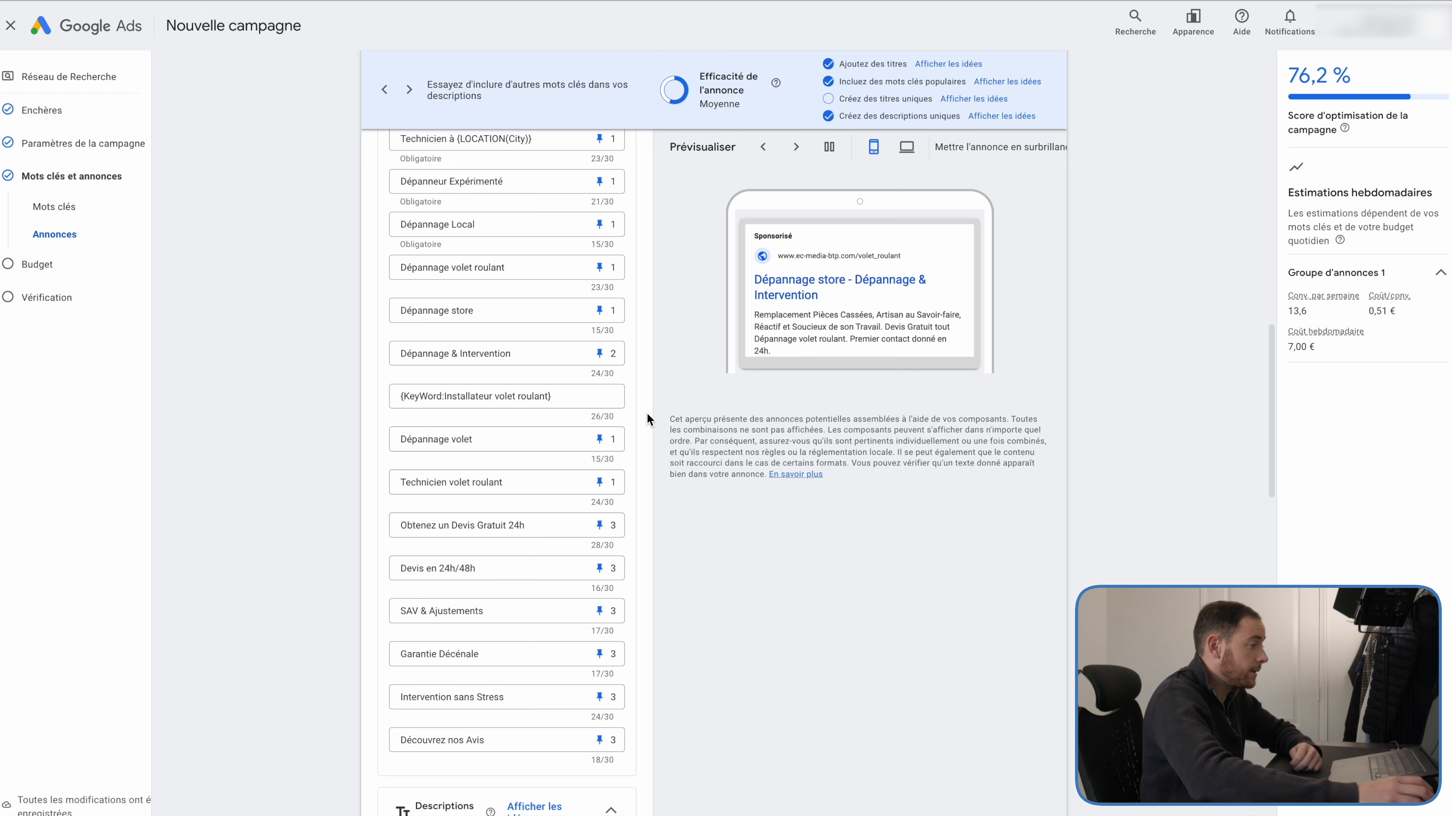
pyautogui.scroll(-1, 646, 412)
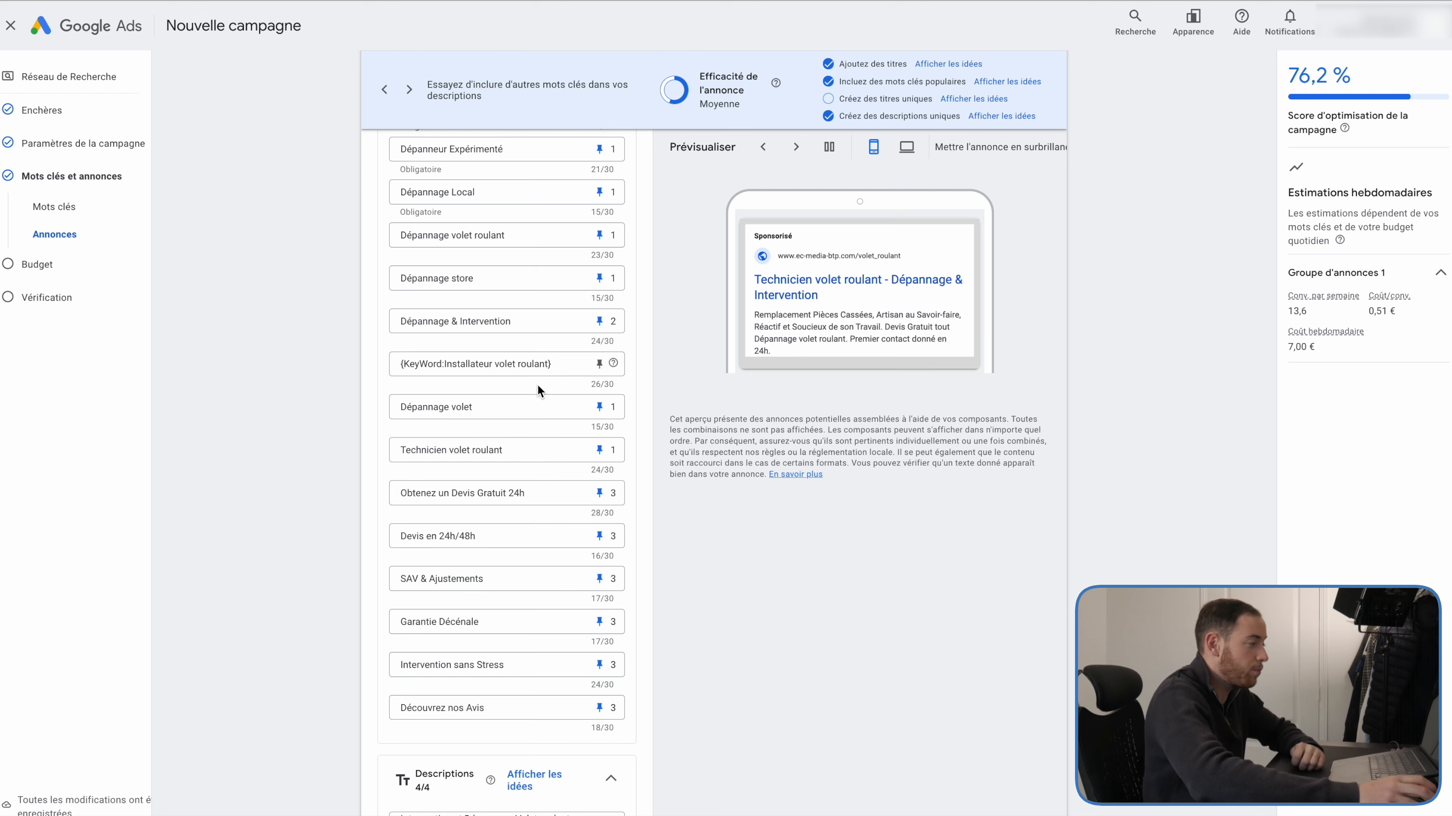
pyautogui.scroll(-1, 534, 382)
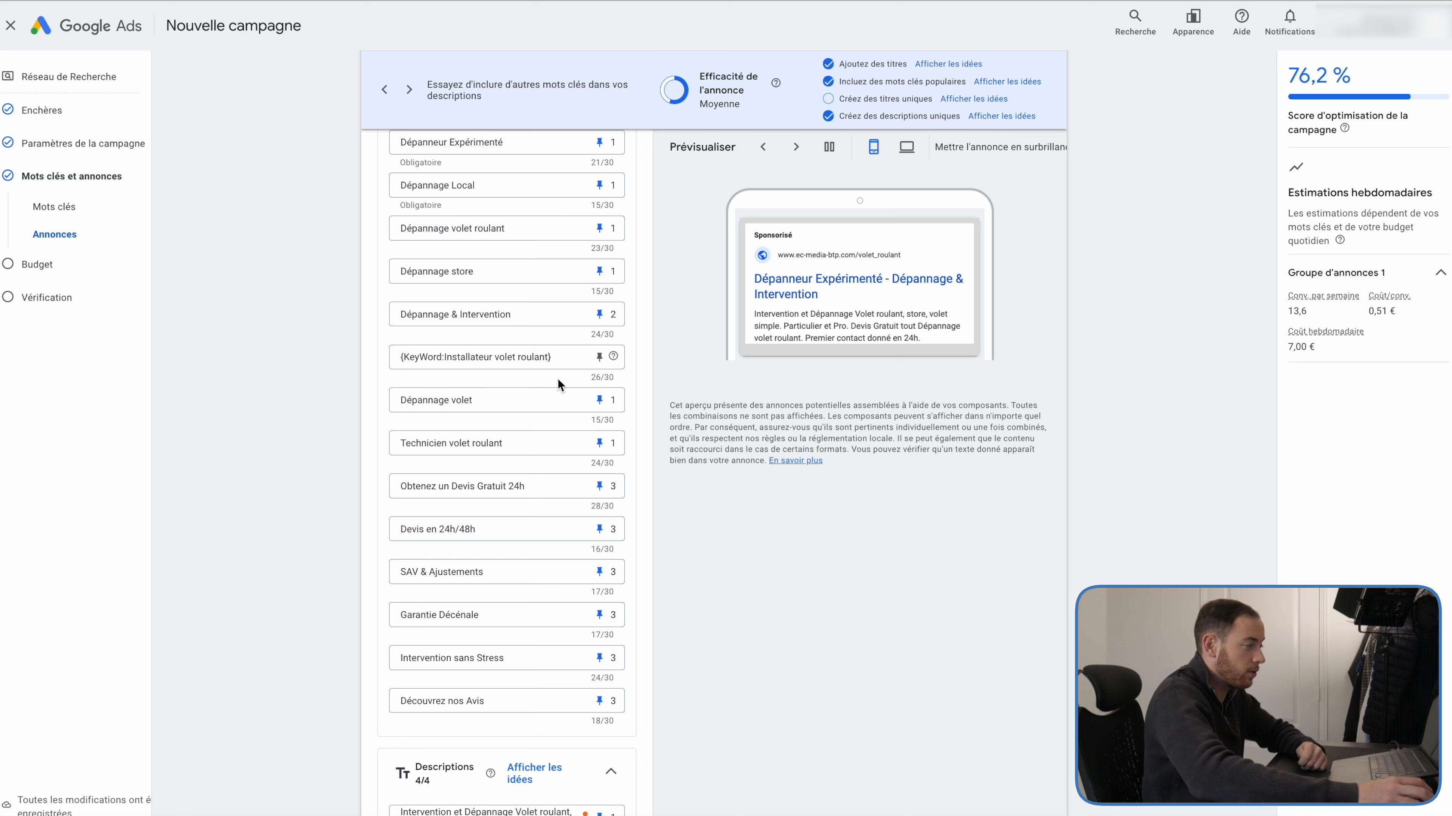
pyautogui.scroll(-2, 531, 377)
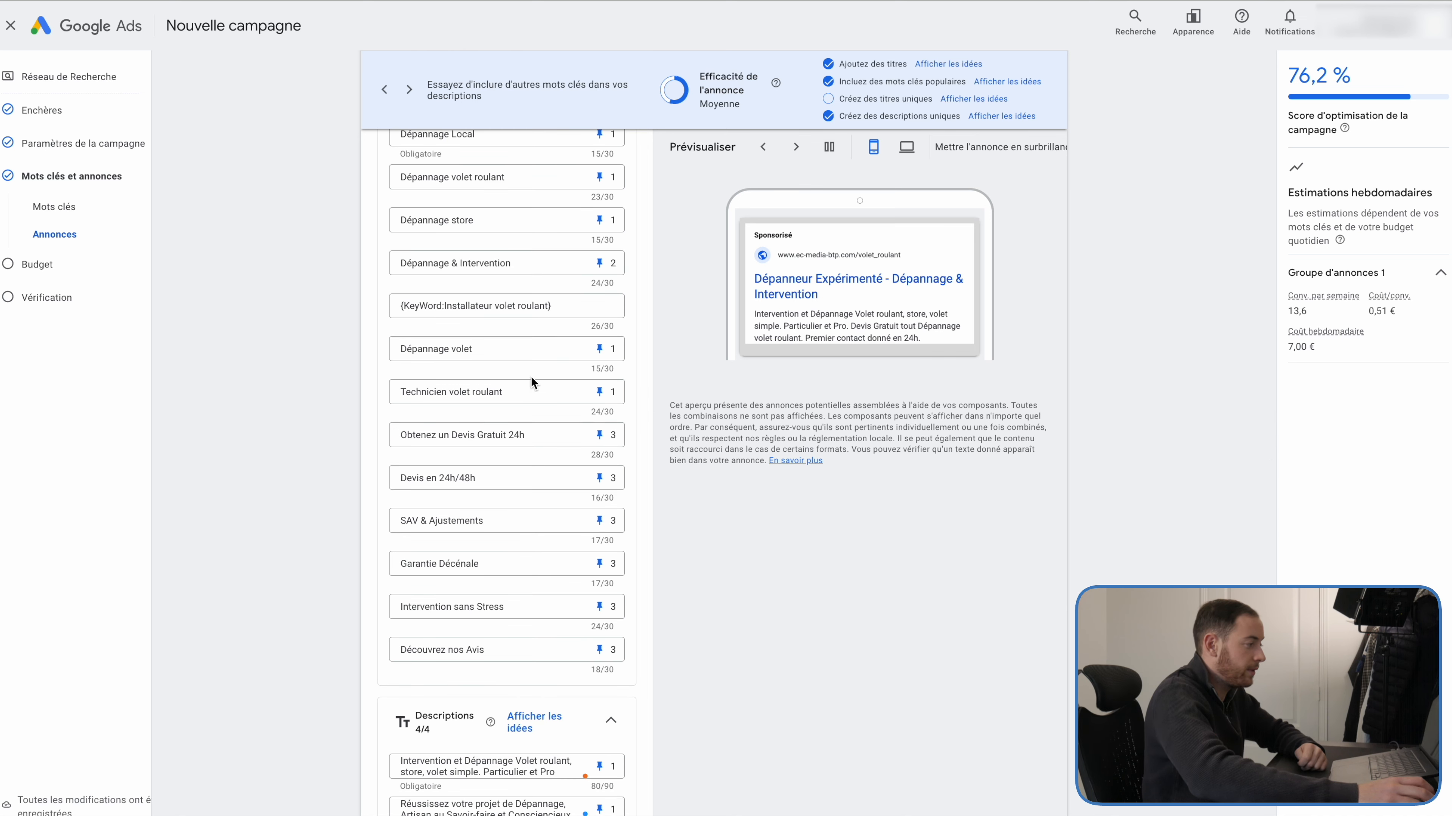
pyautogui.scroll(-1, 640, 457)
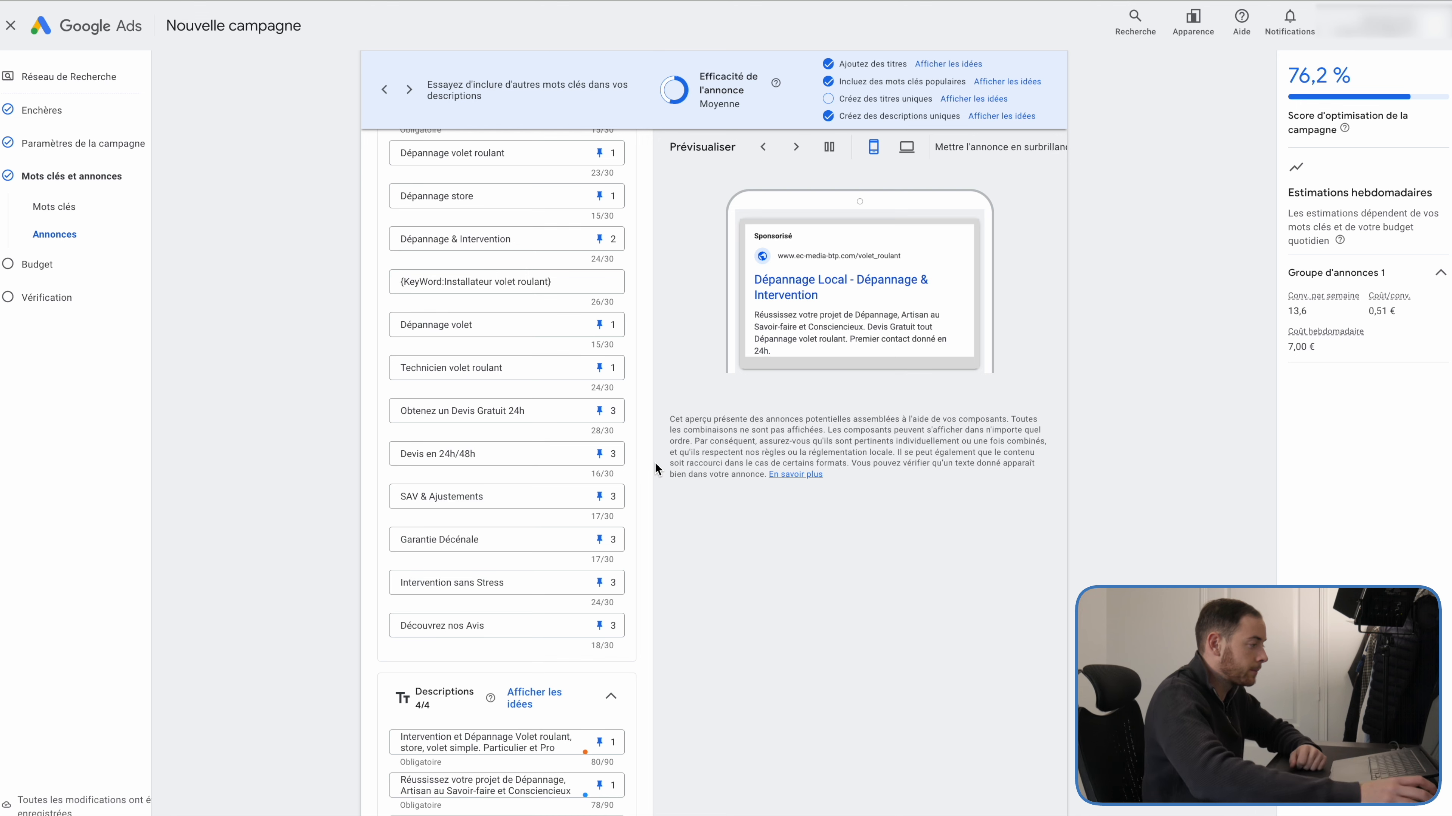
pyautogui.scroll(-2, 649, 515)
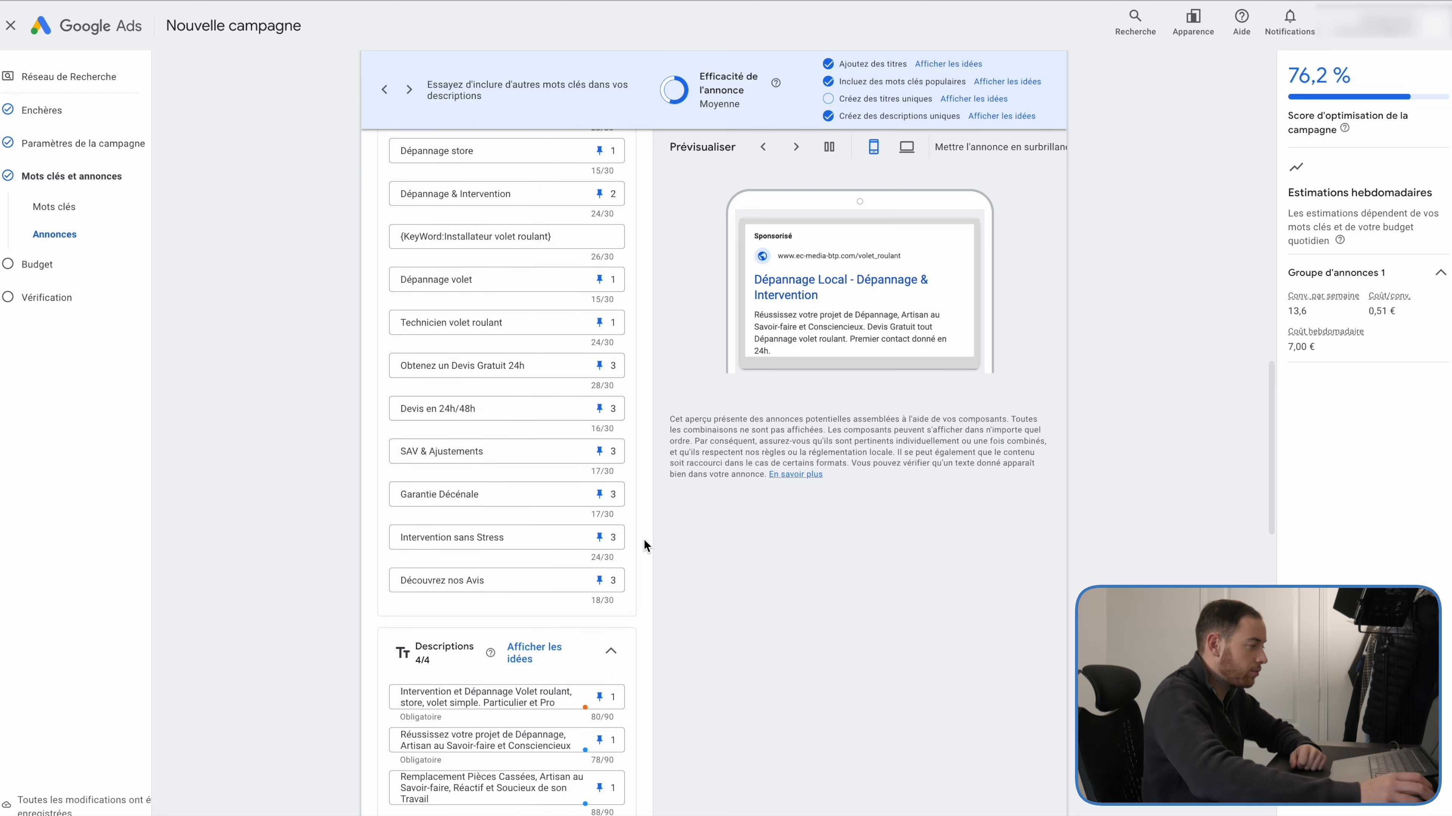
pyautogui.scroll(-2, 651, 507)
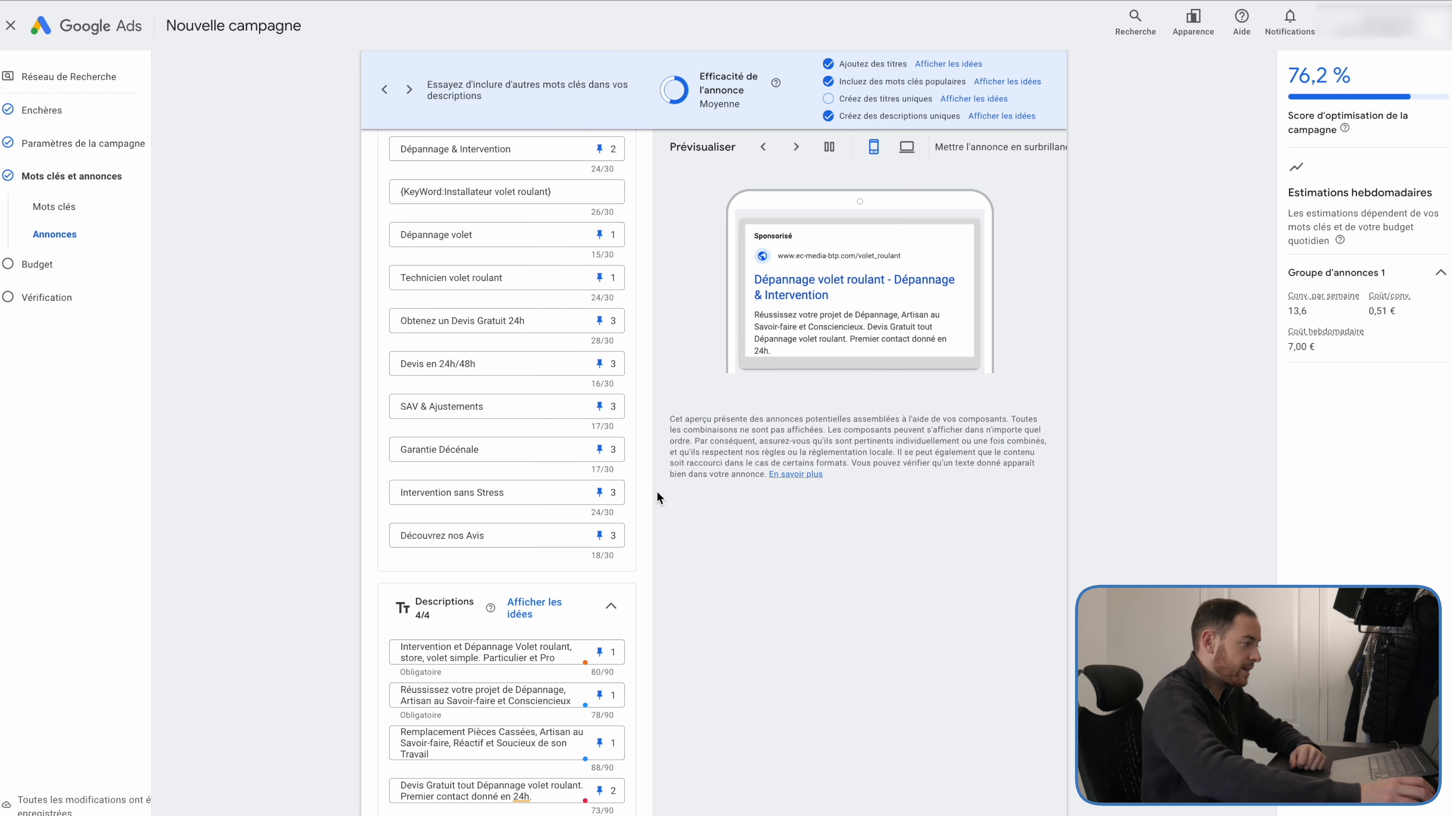
pyautogui.scroll(-2, 653, 506)
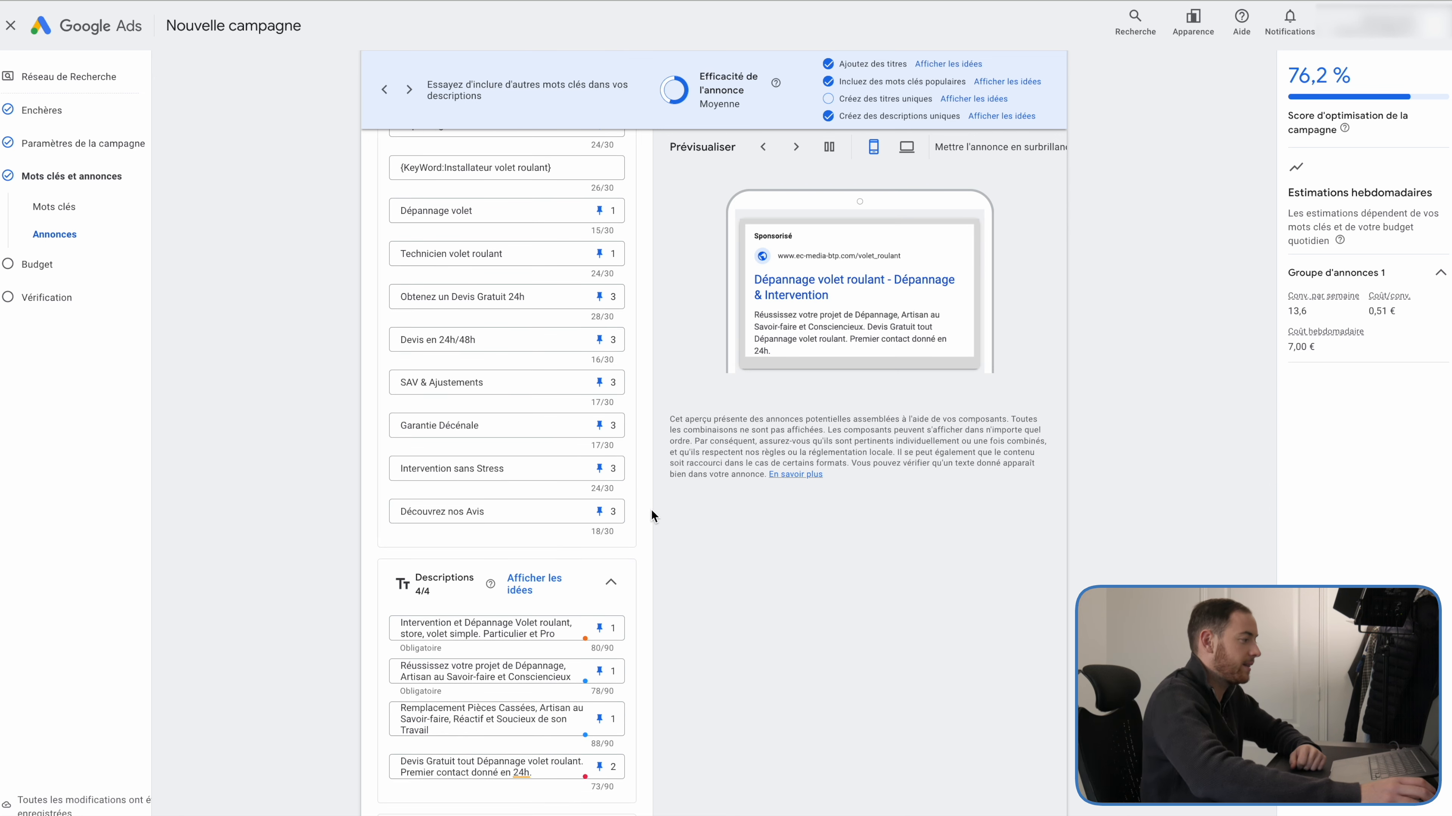
pyautogui.scroll(-3, 653, 512)
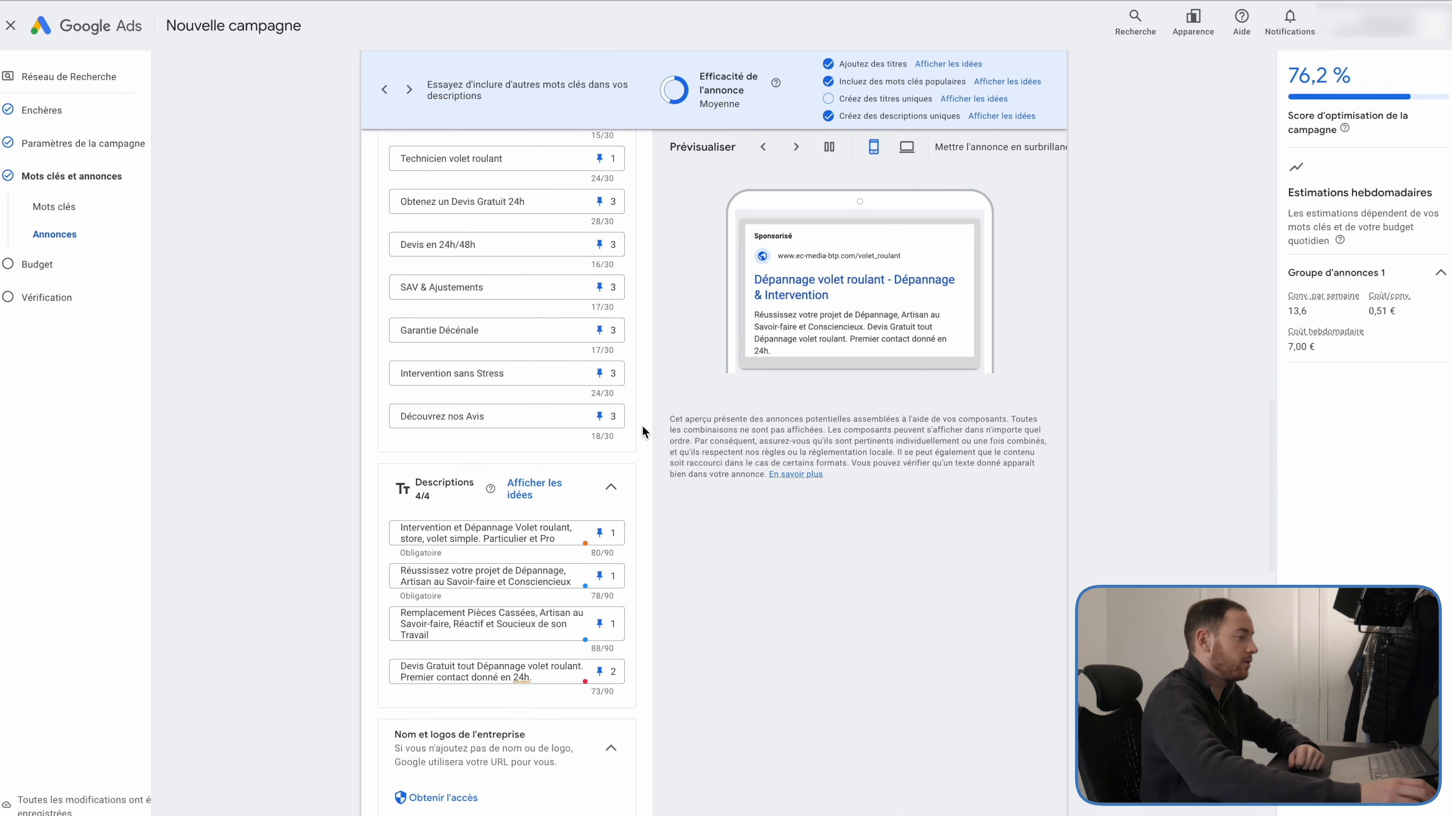
# Step: Read the ad's descriptions and check which position each one is pinned to
pyautogui.scroll(1, 644, 424)
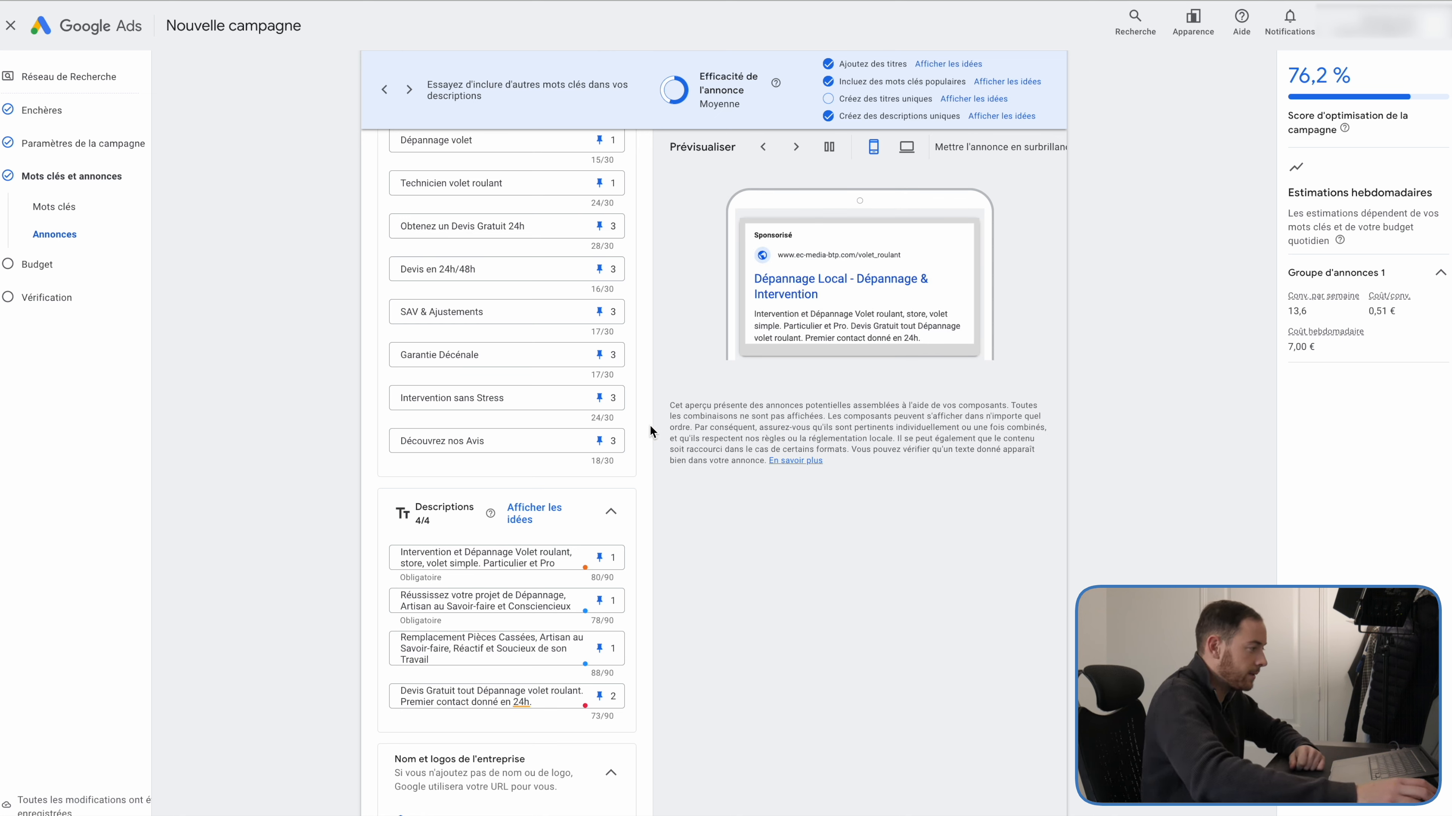
pyautogui.scroll(-1, 661, 490)
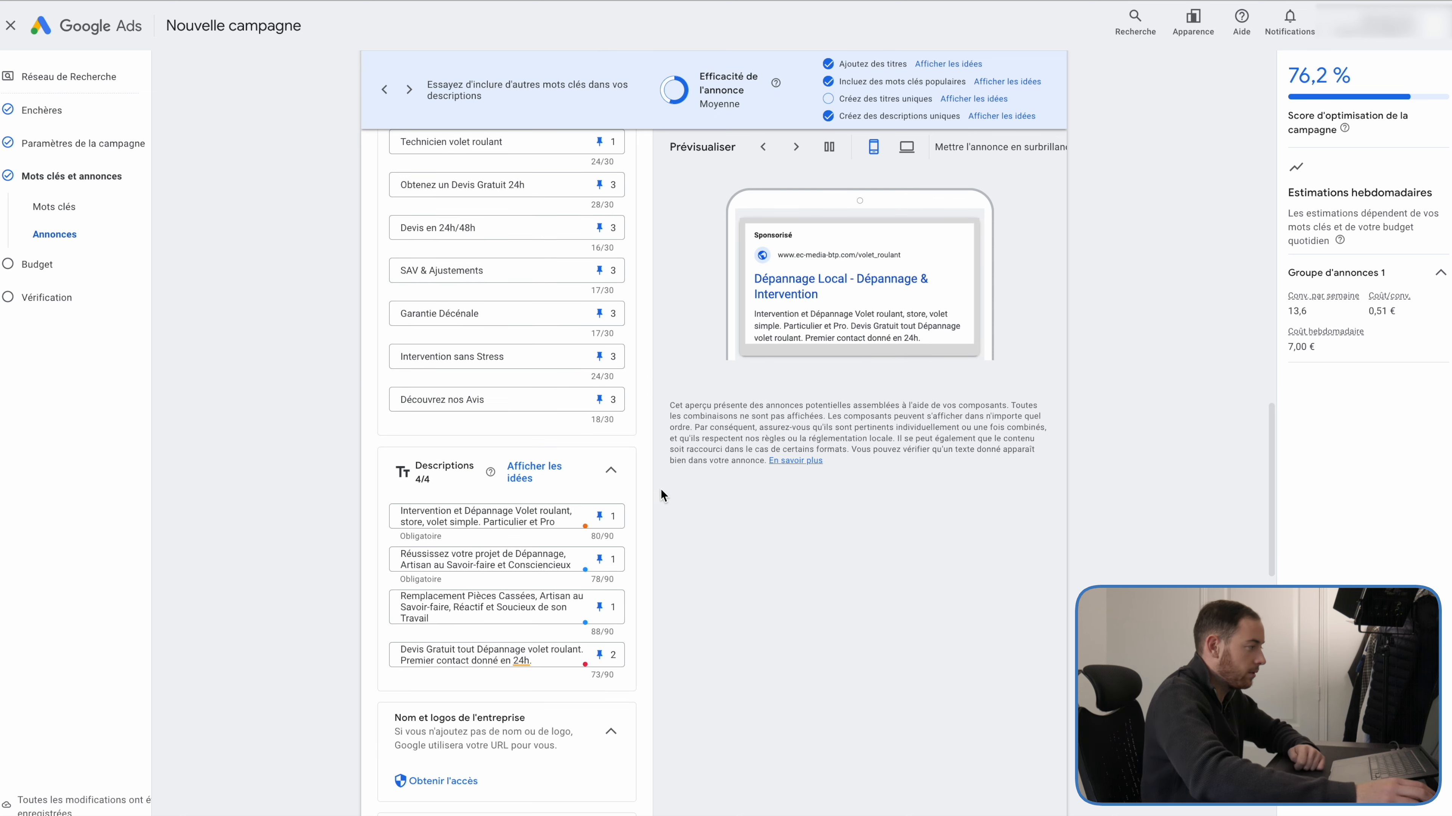
pyautogui.scroll(-3, 664, 510)
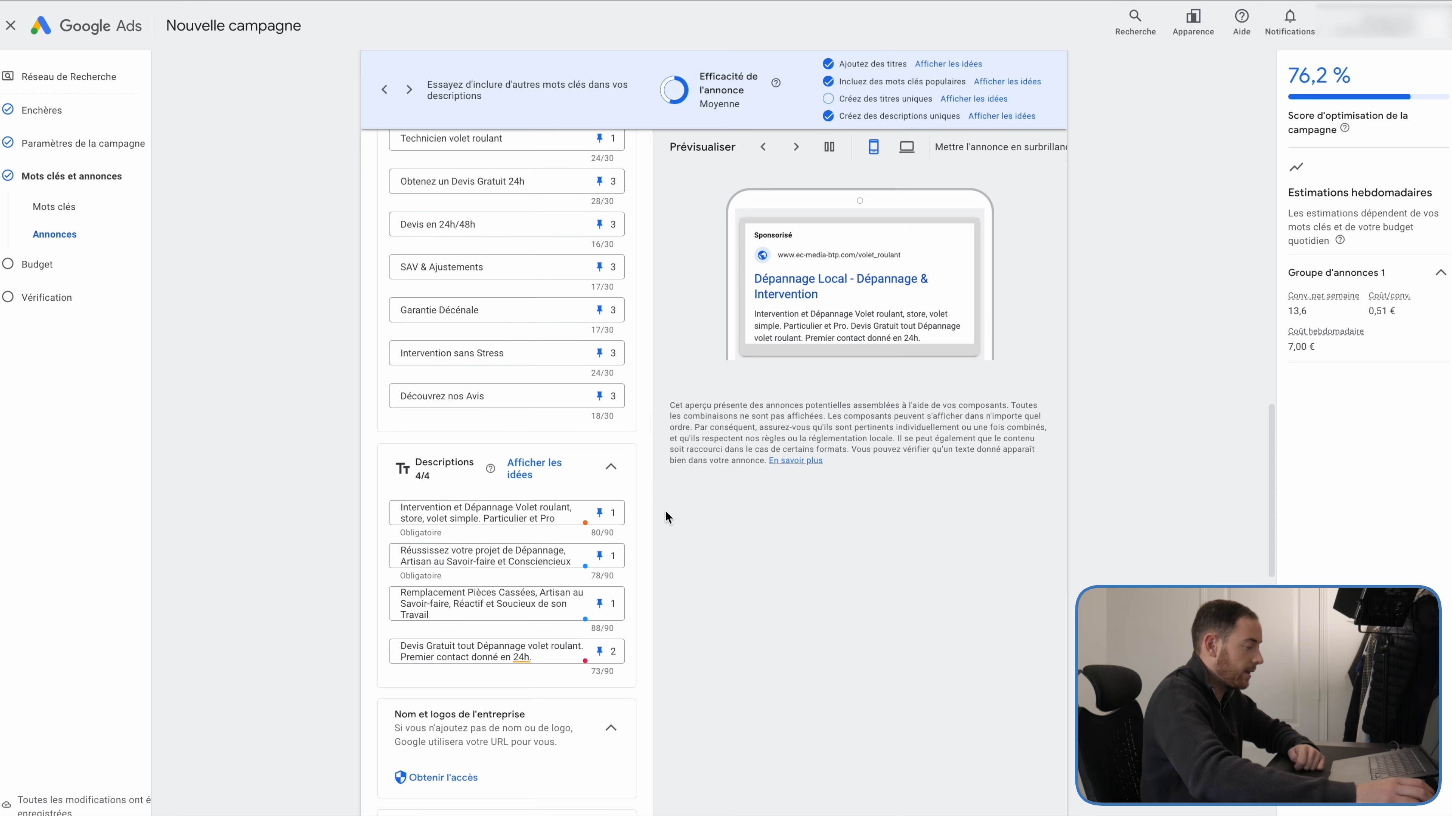
pyautogui.scroll(-1, 652, 509)
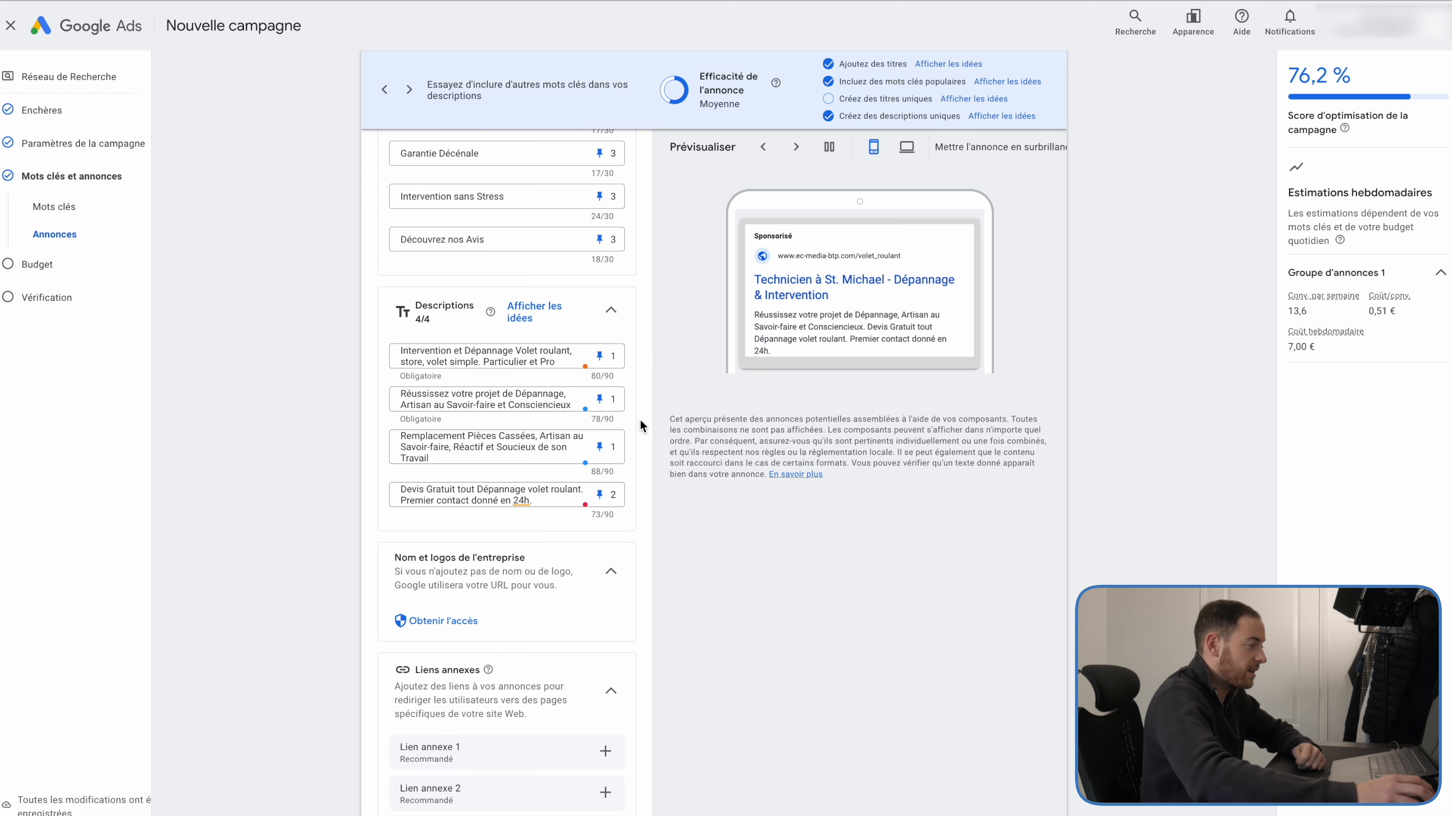
pyautogui.scroll(-1, 657, 413)
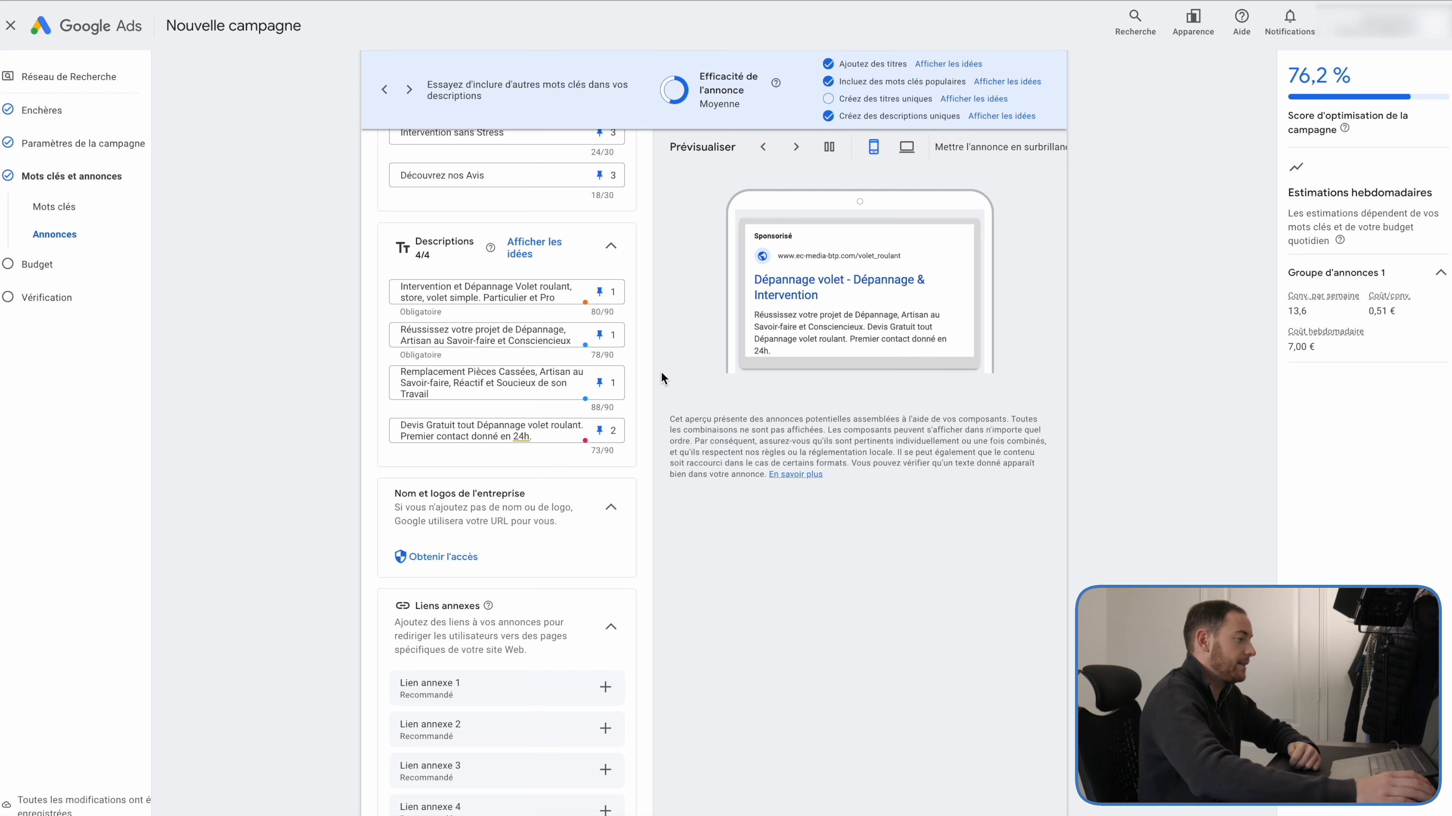
pyautogui.scroll(-1, 654, 383)
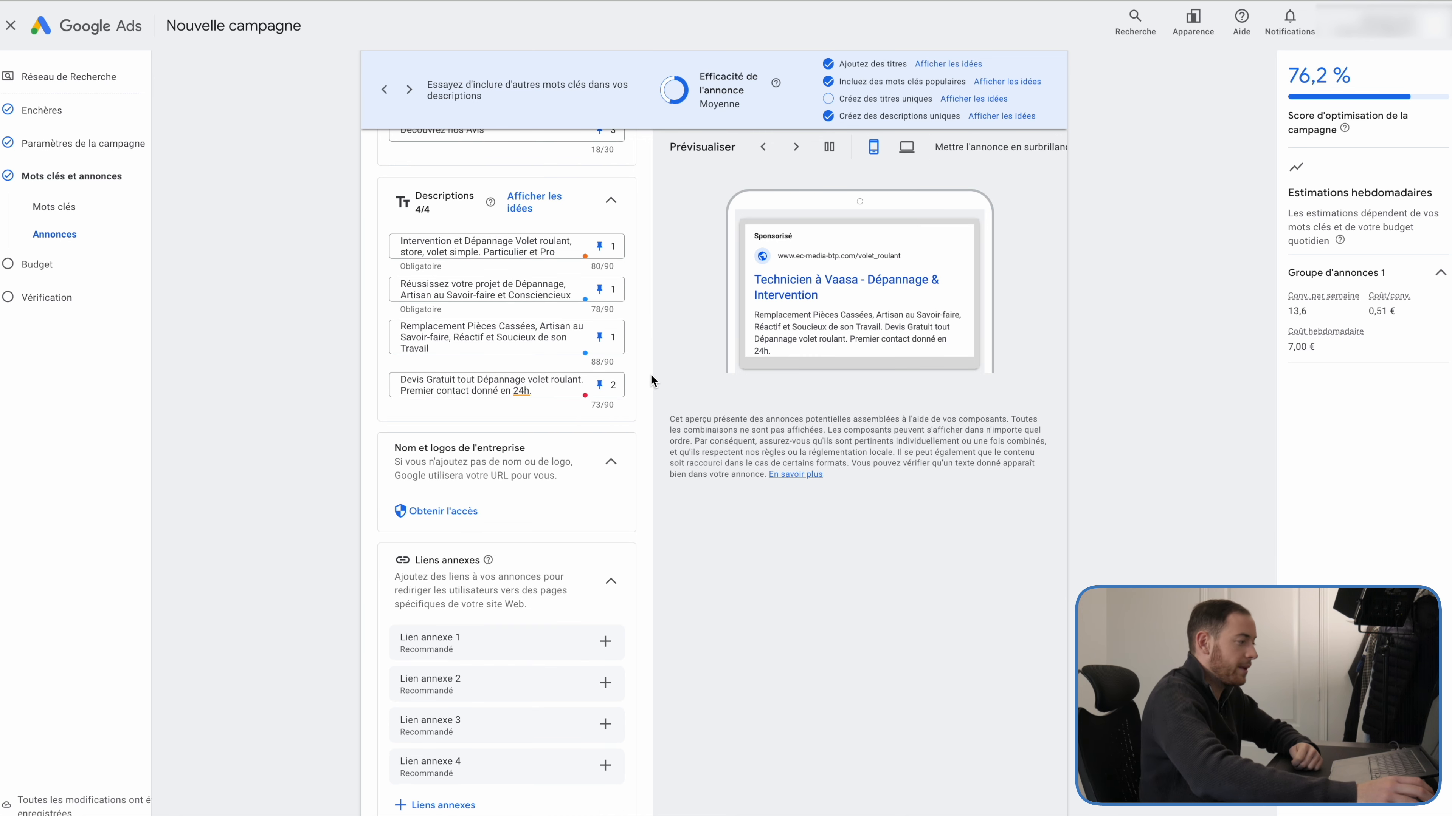
# Step: Show the previous ad combination in the preview and review the sitelink and callout sections
pyautogui.scroll(-1, 651, 374)
pyautogui.scroll(-2, 652, 398)
pyautogui.scroll(-1, 650, 399)
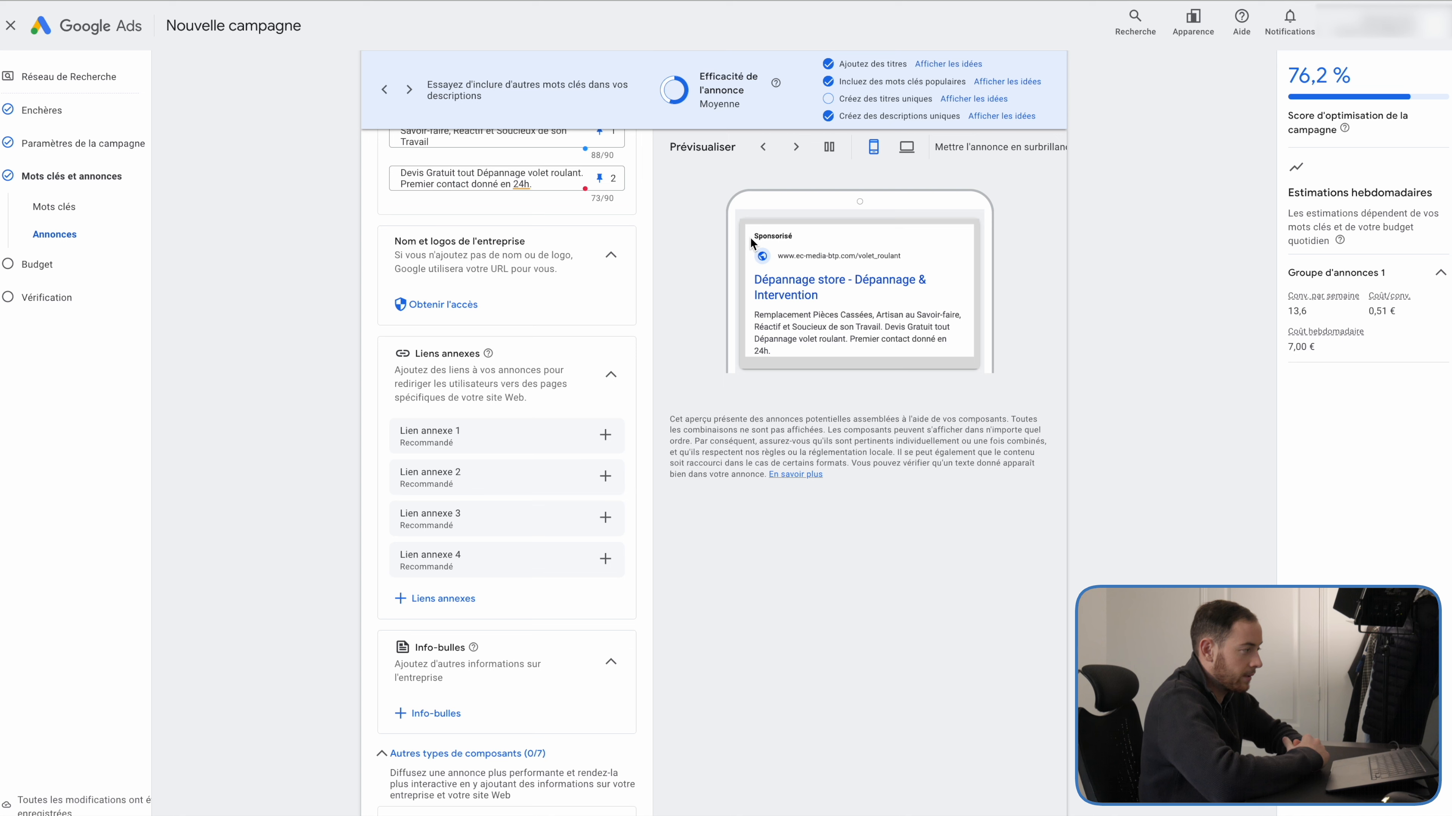
pyautogui.click(762, 147)
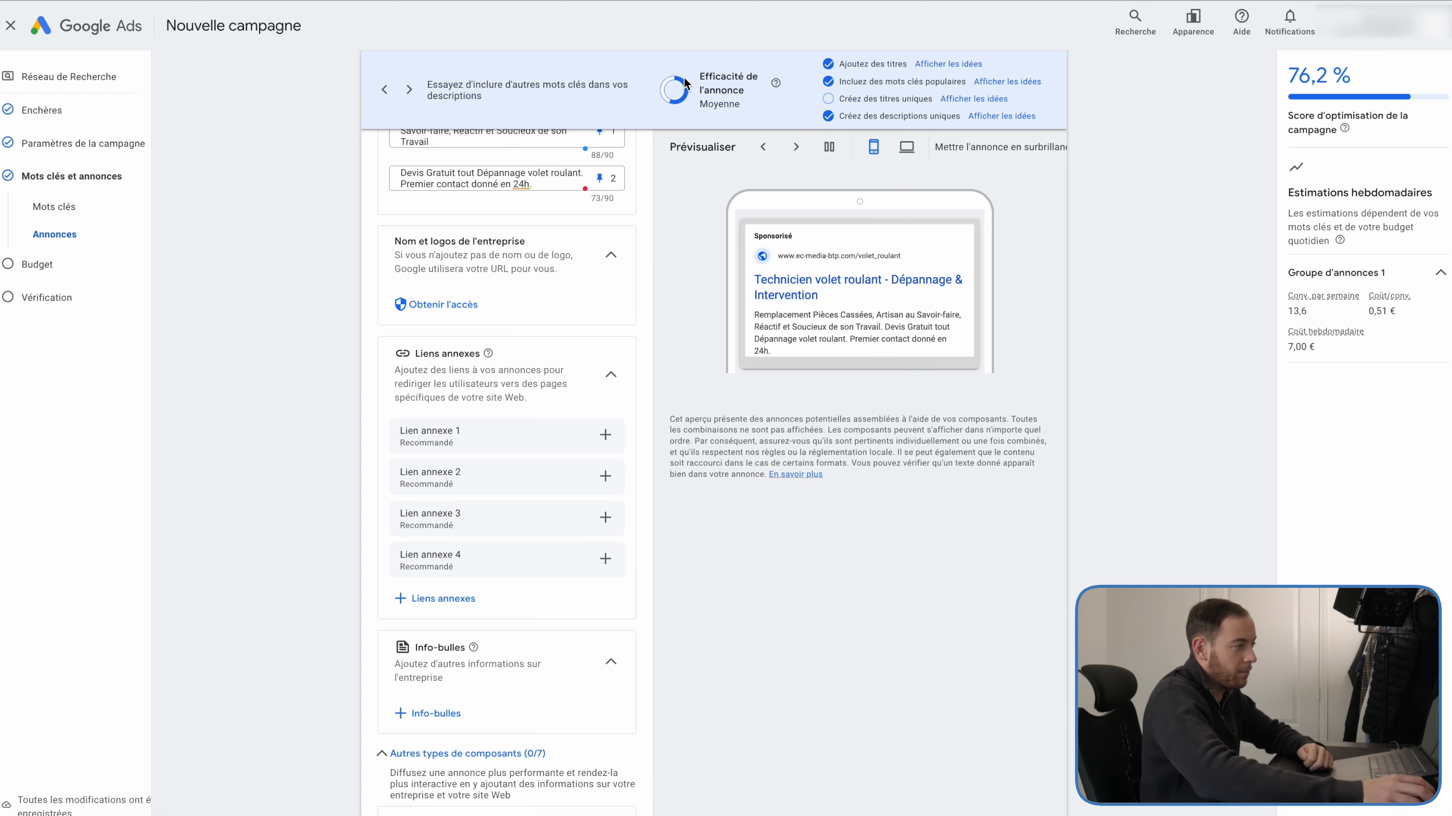
pyautogui.scroll(-2, 670, 423)
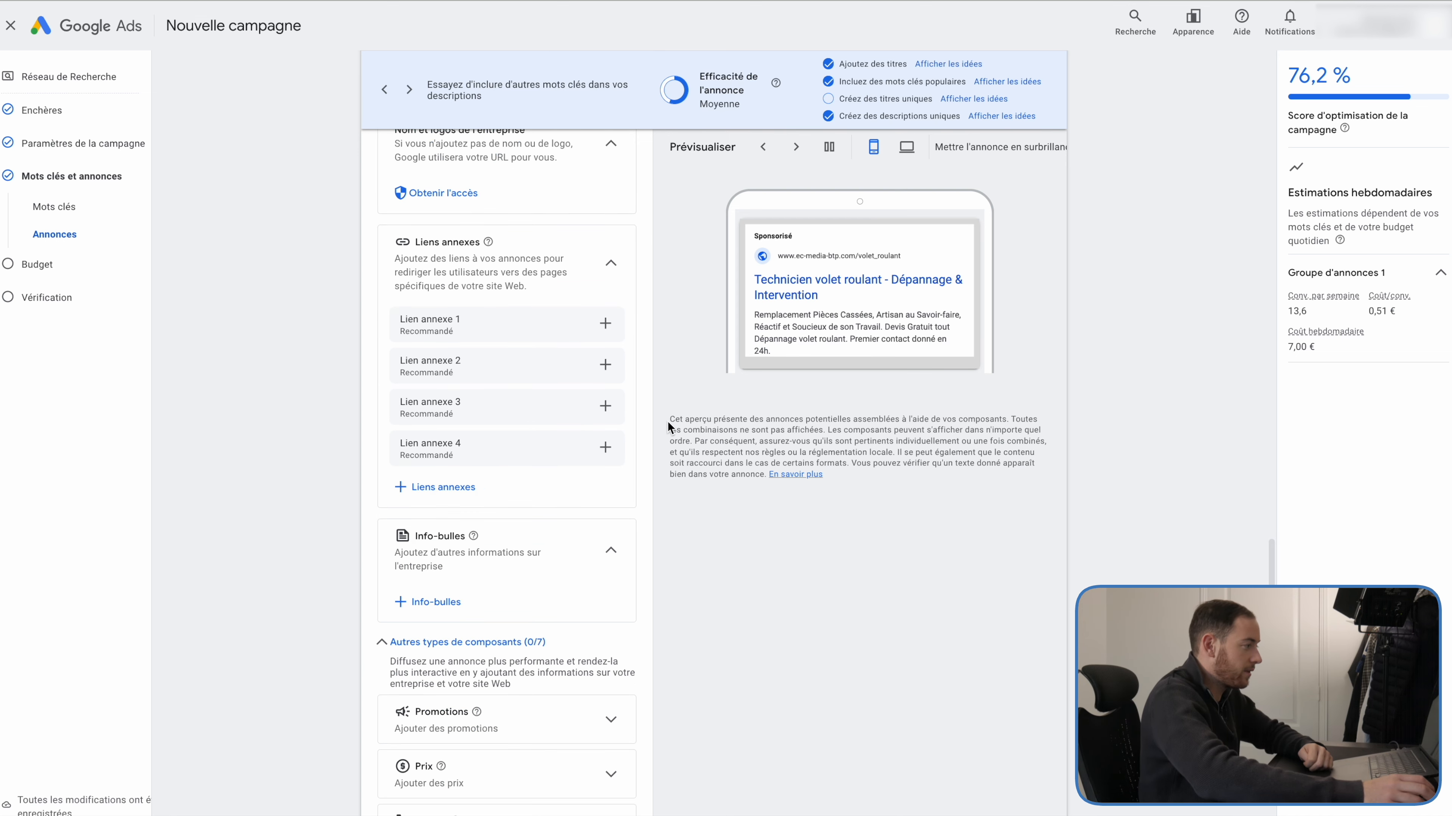
pyautogui.scroll(2, 691, 461)
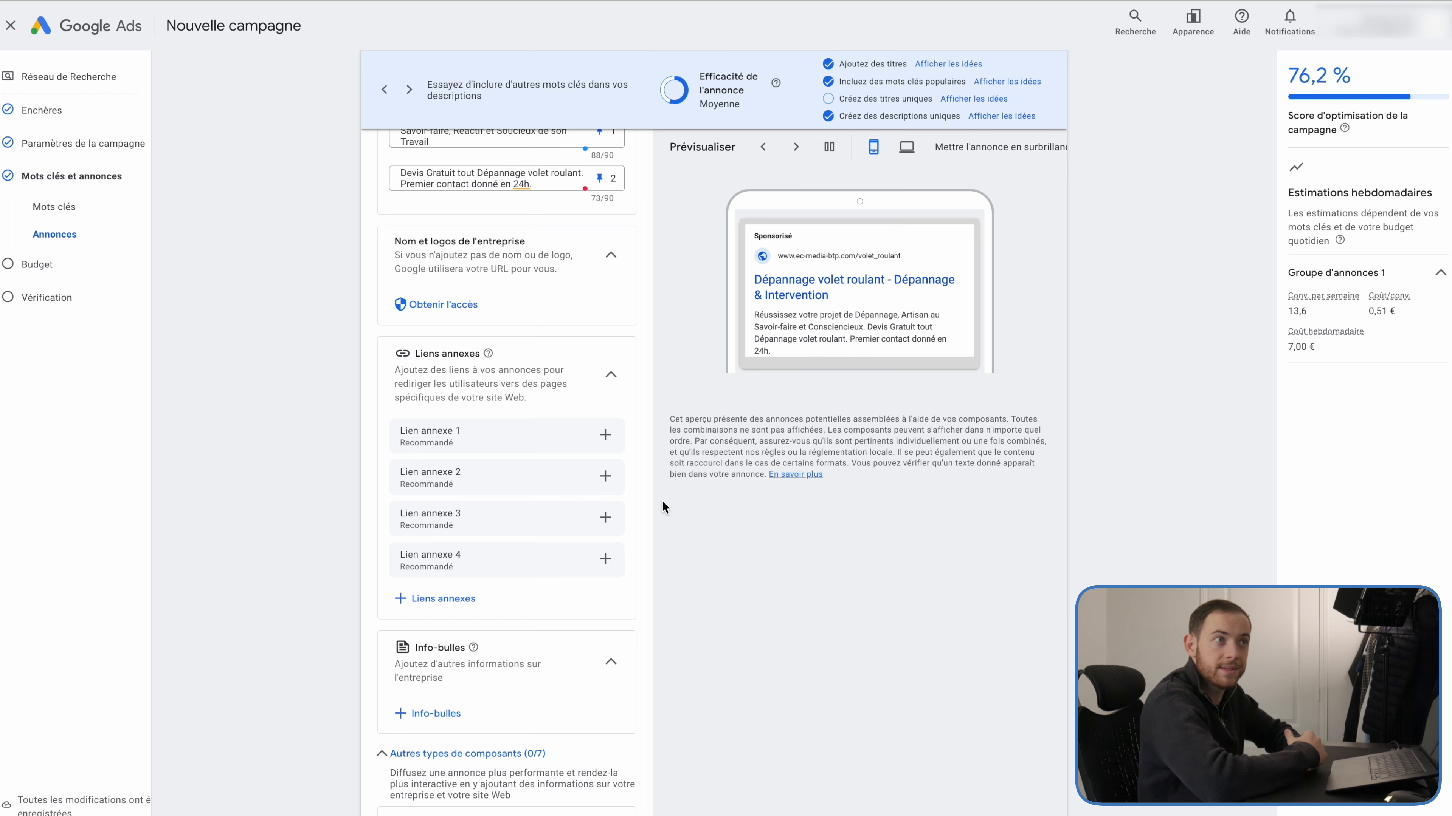
# Step: Look through the ad's callouts and other asset types, expanding and collapsing the price and promotion sections
pyautogui.scroll(-7, 629, 527)
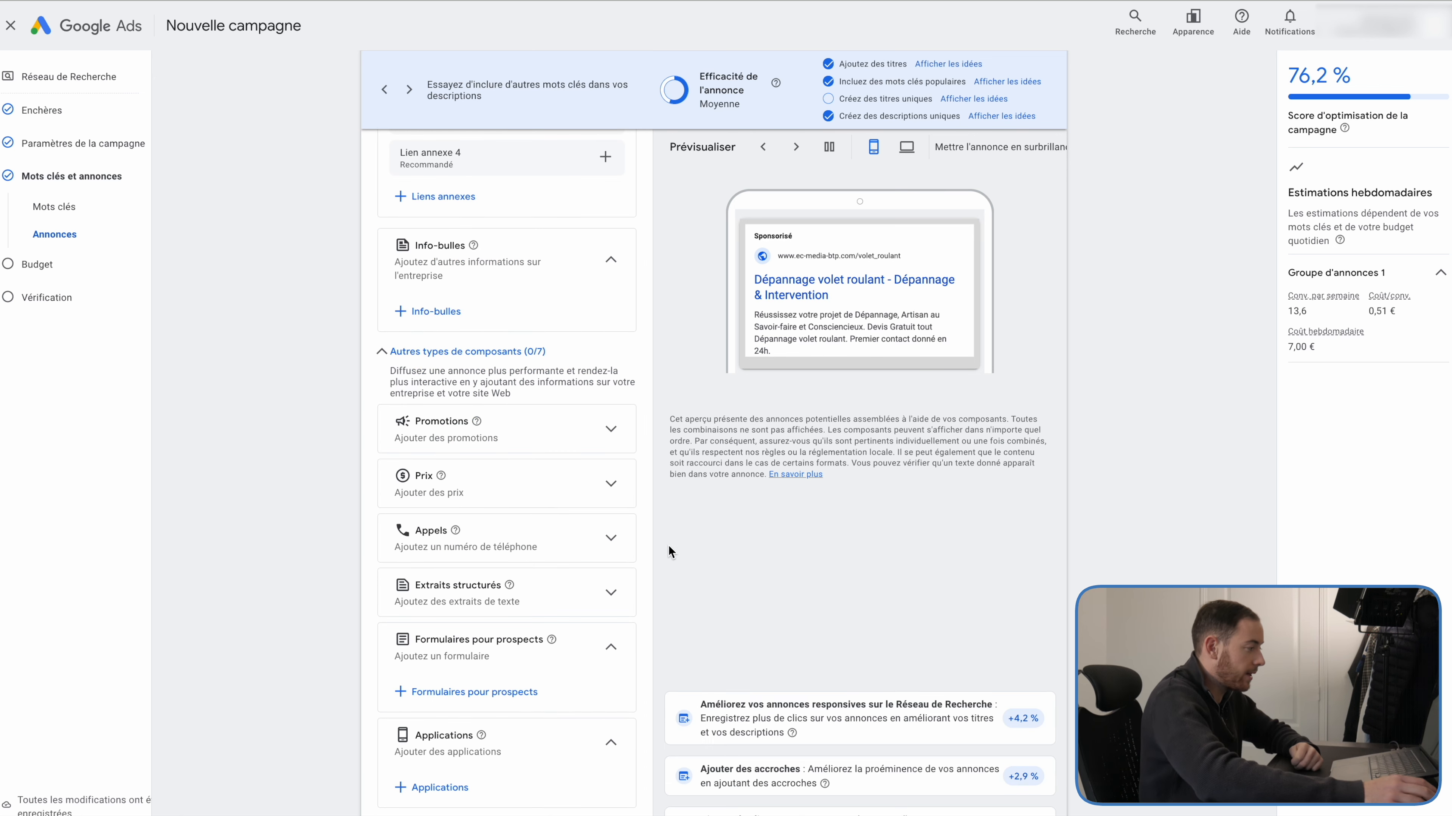
pyautogui.scroll(-2, 715, 630)
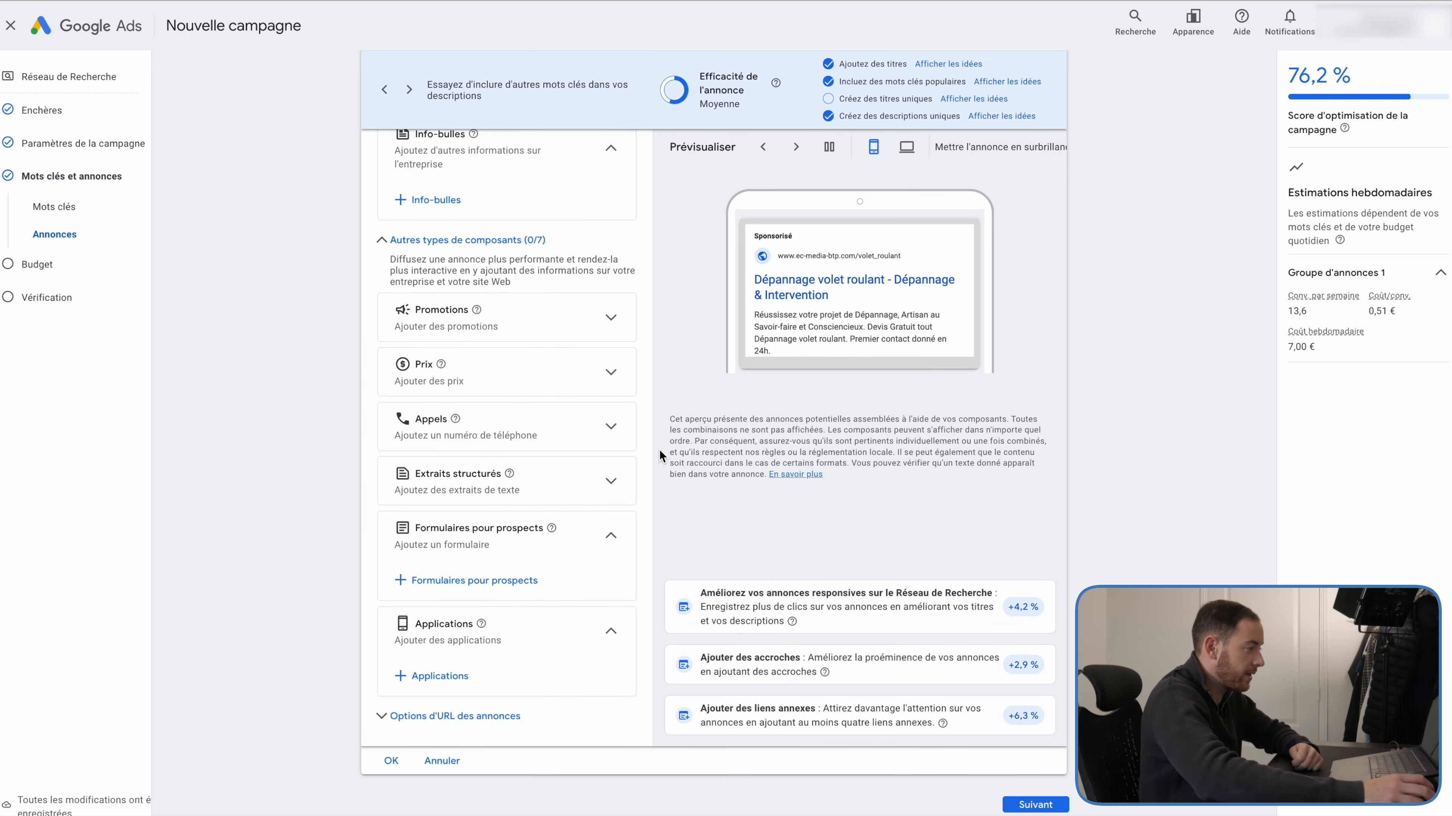
pyautogui.click(611, 373)
pyautogui.click(611, 318)
pyautogui.click(611, 318)
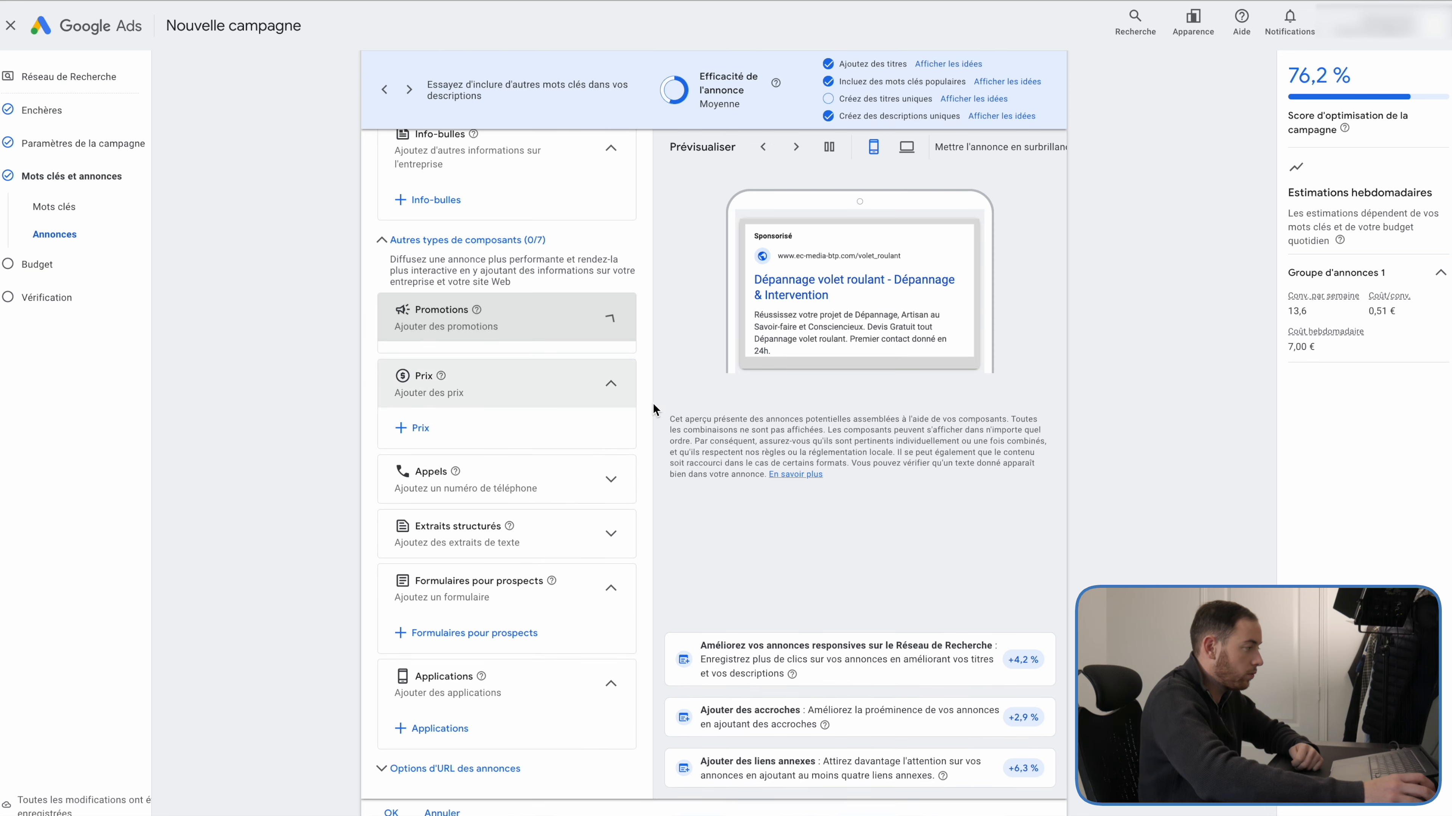
pyautogui.scroll(-1, 672, 437)
pyautogui.click(616, 293)
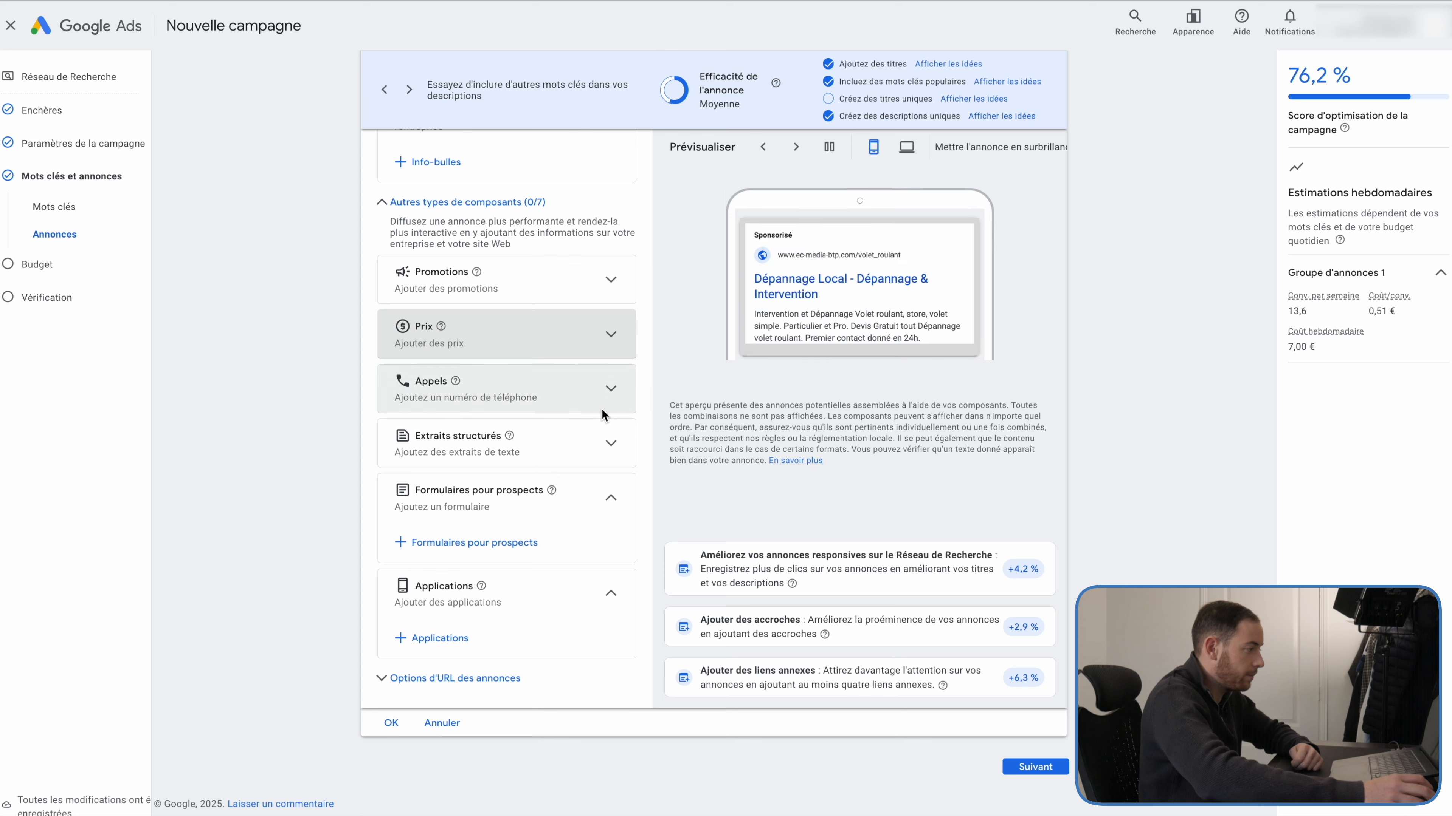
pyautogui.scroll(1, 620, 395)
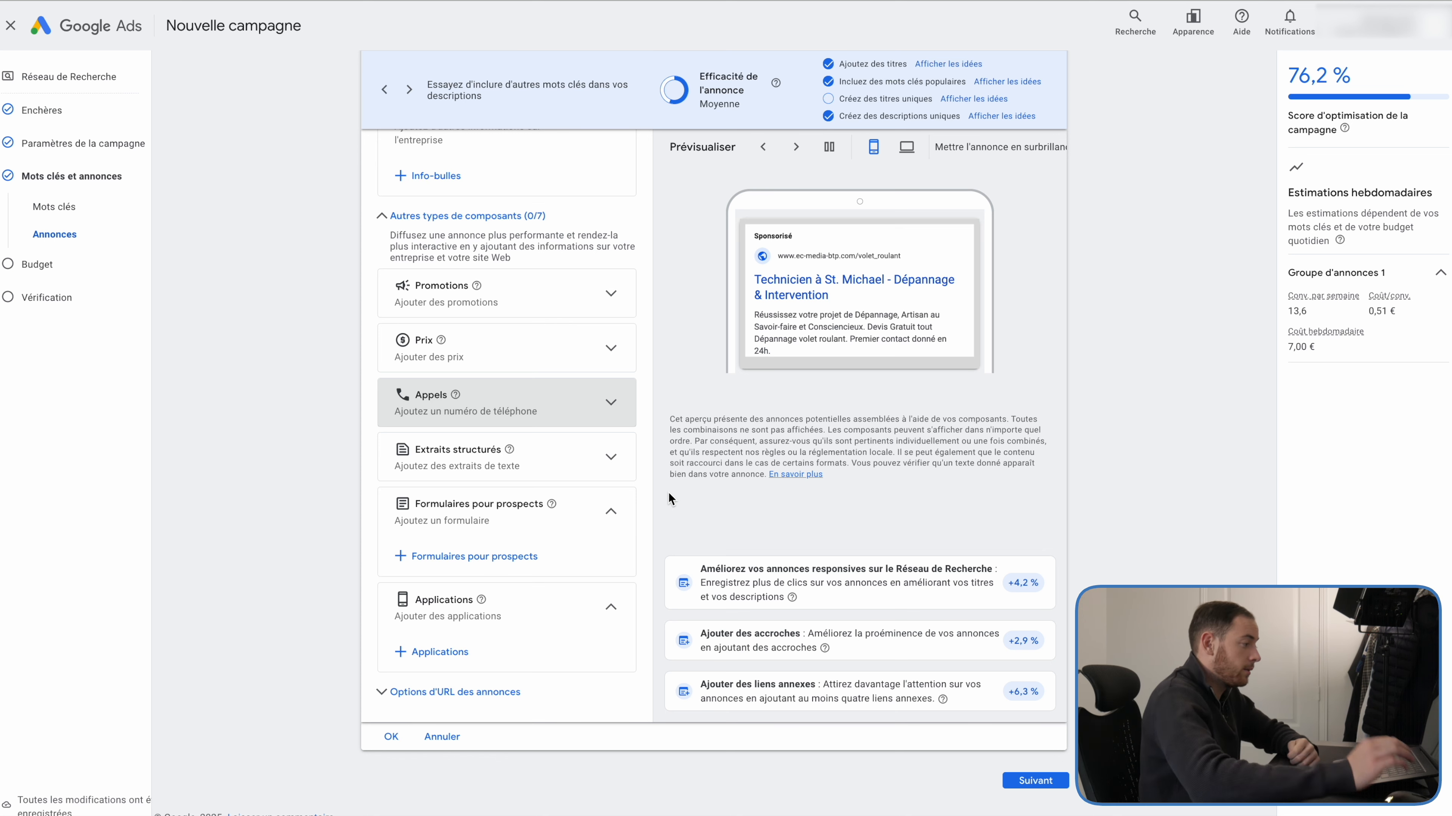
pyautogui.scroll(-1, 665, 491)
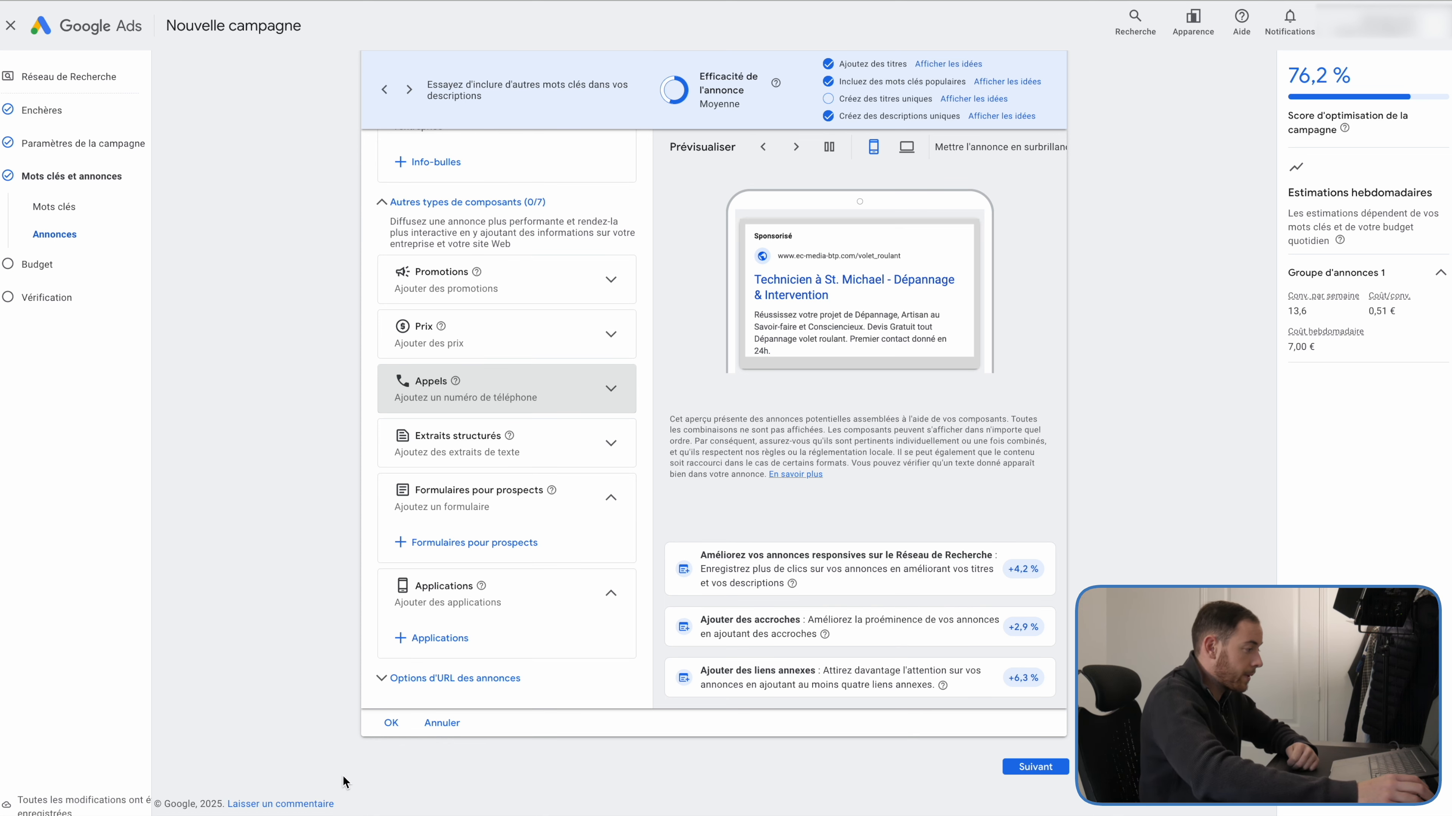
# Step: Show the ad's URL options and save the finished responsive search ad
pyautogui.click(435, 678)
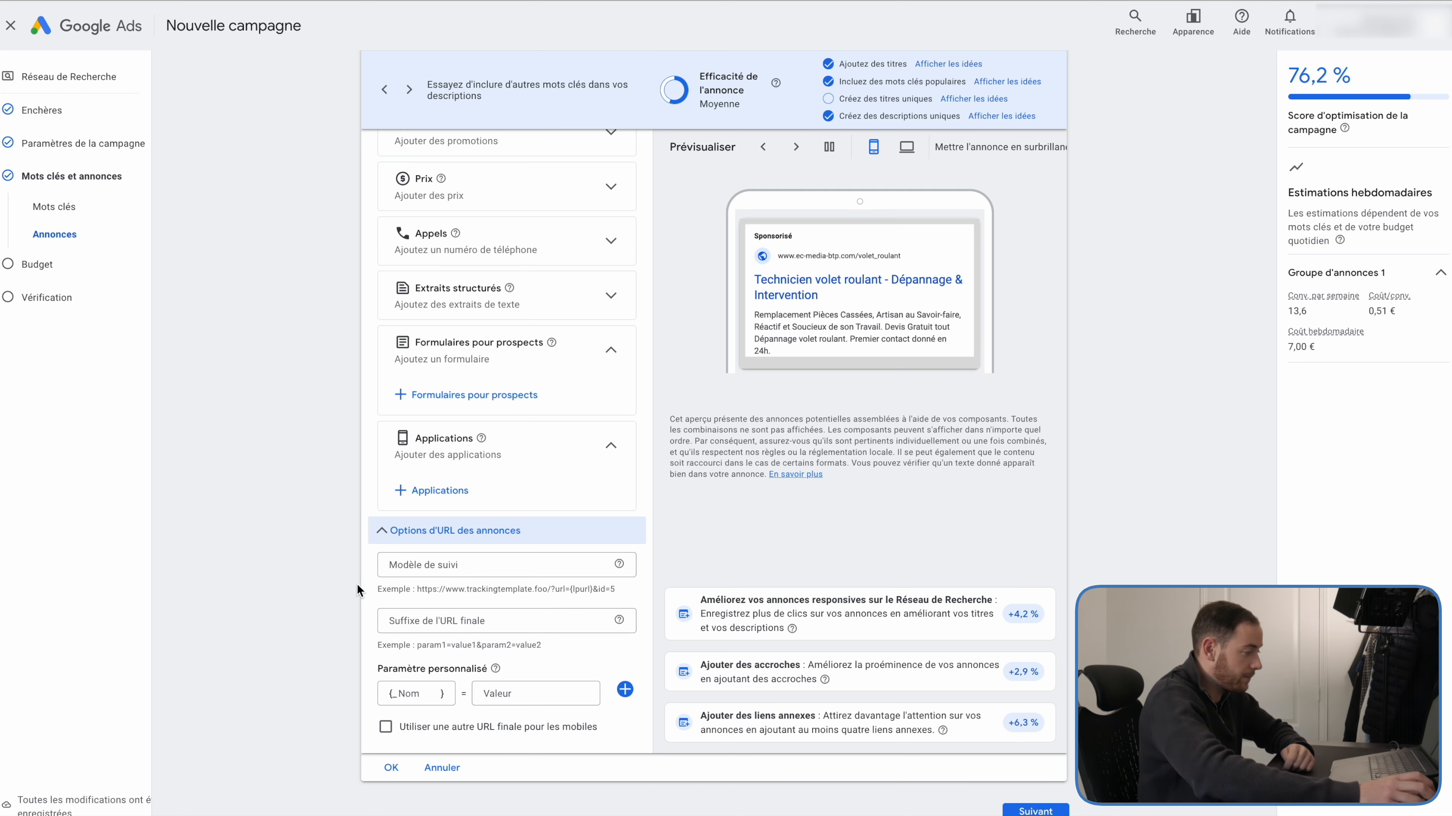
pyautogui.scroll(-1, 625, 649)
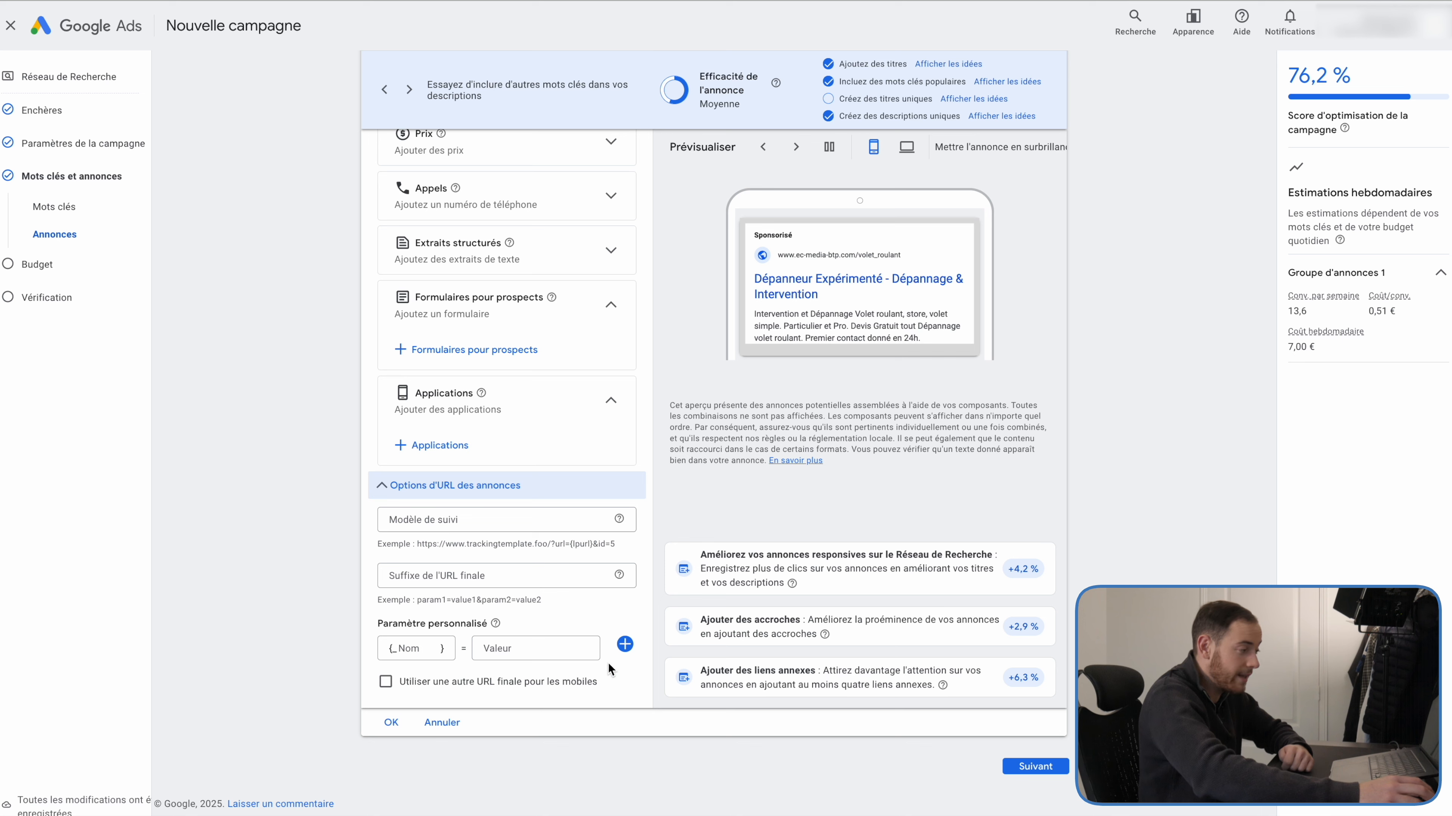
pyautogui.click(397, 725)
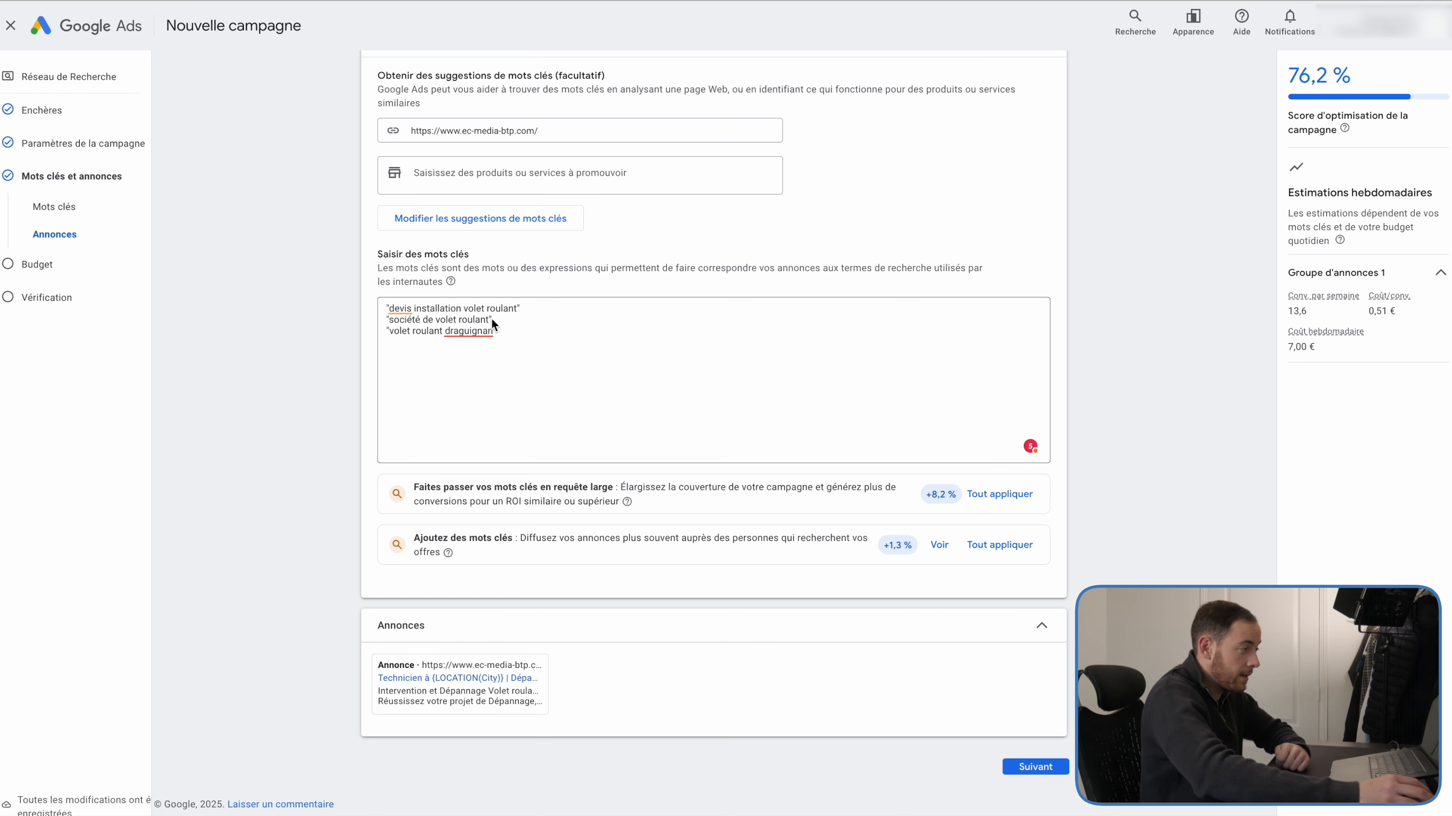
# Step: Set a custom average daily budget of 15 € for the campaign and continue to the review page
pyautogui.click(1029, 766)
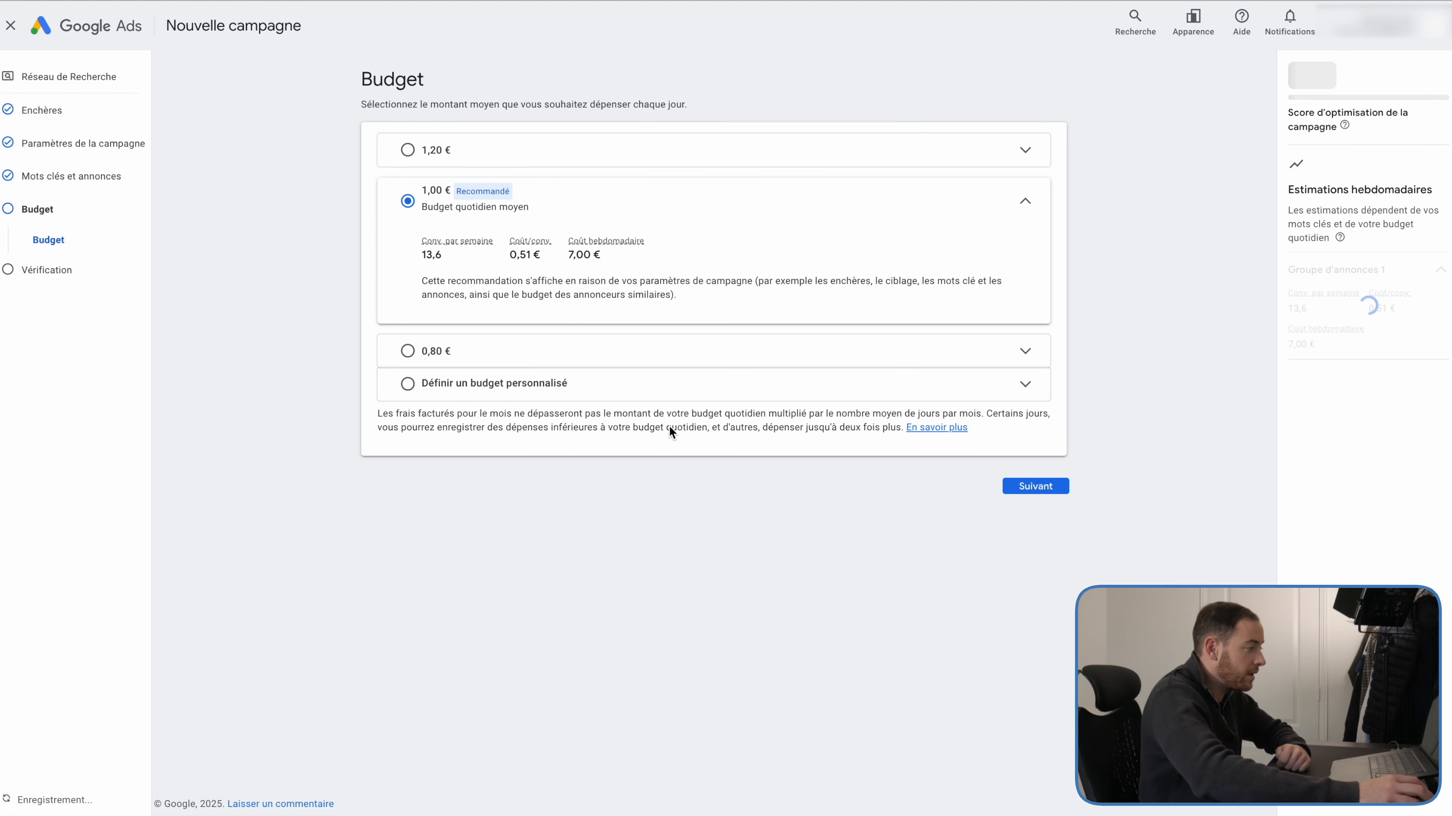
pyautogui.click(604, 394)
pyautogui.doubleClick(521, 320)
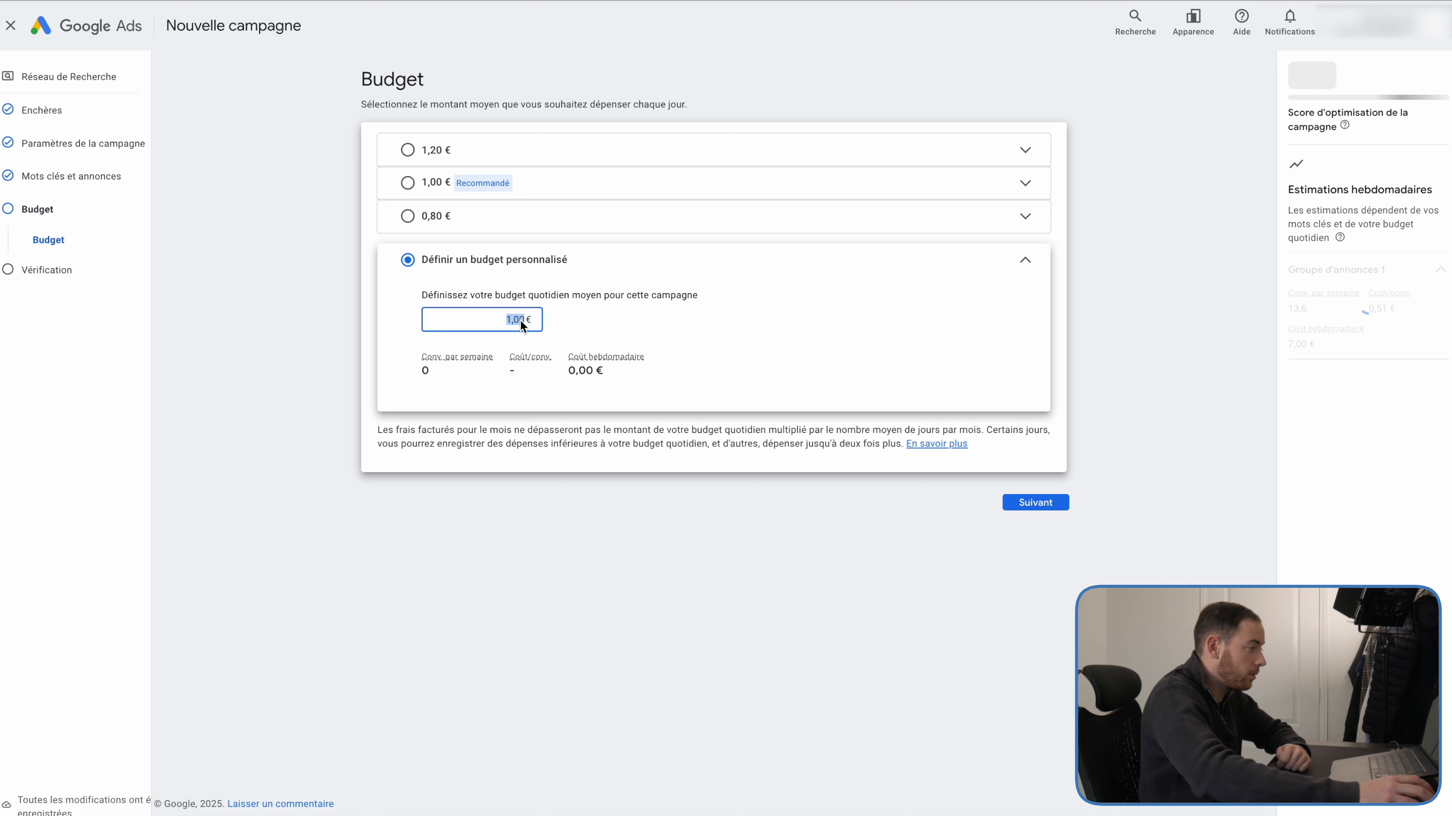
pyautogui.write('15')
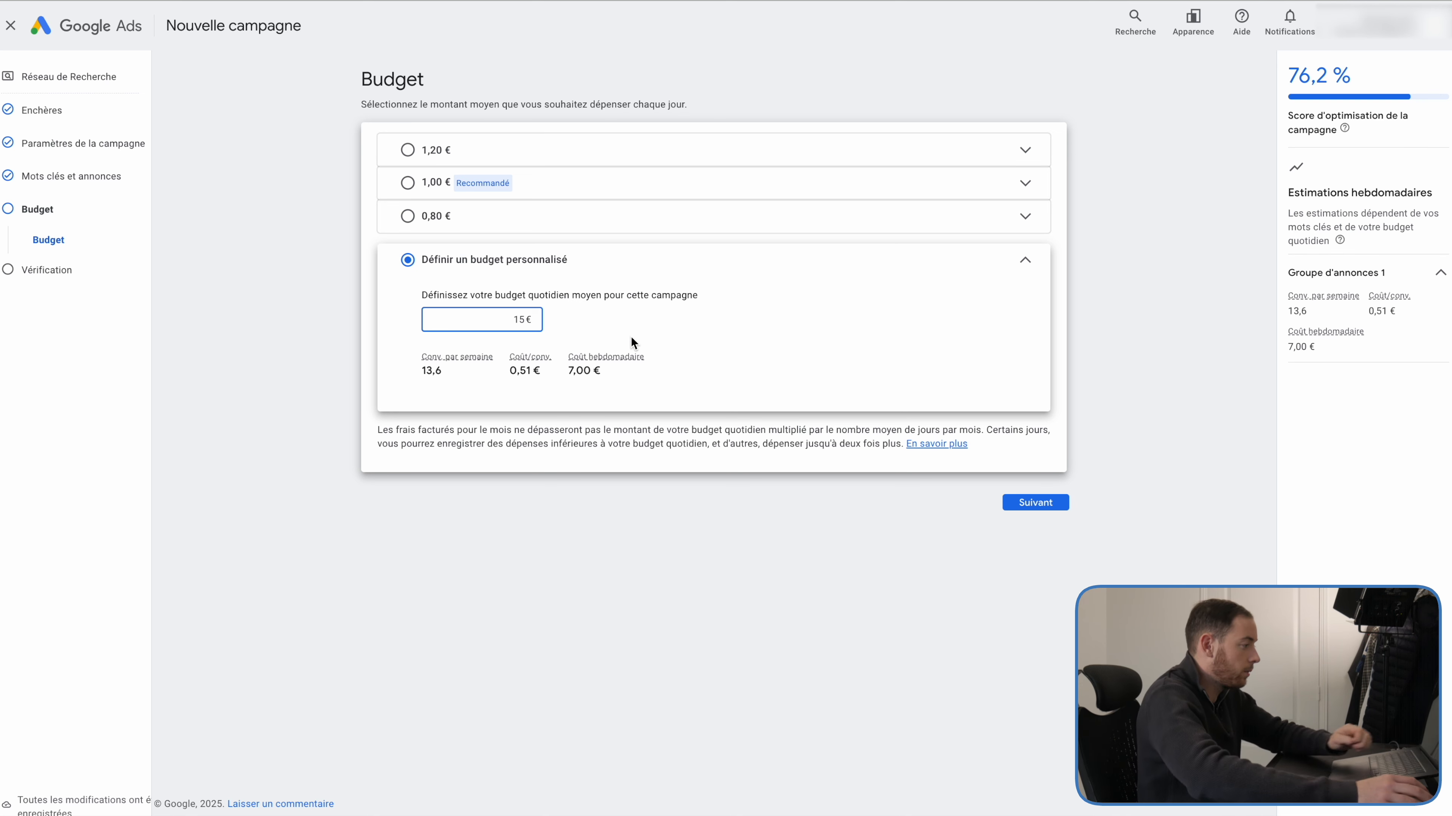
pyautogui.click(623, 429)
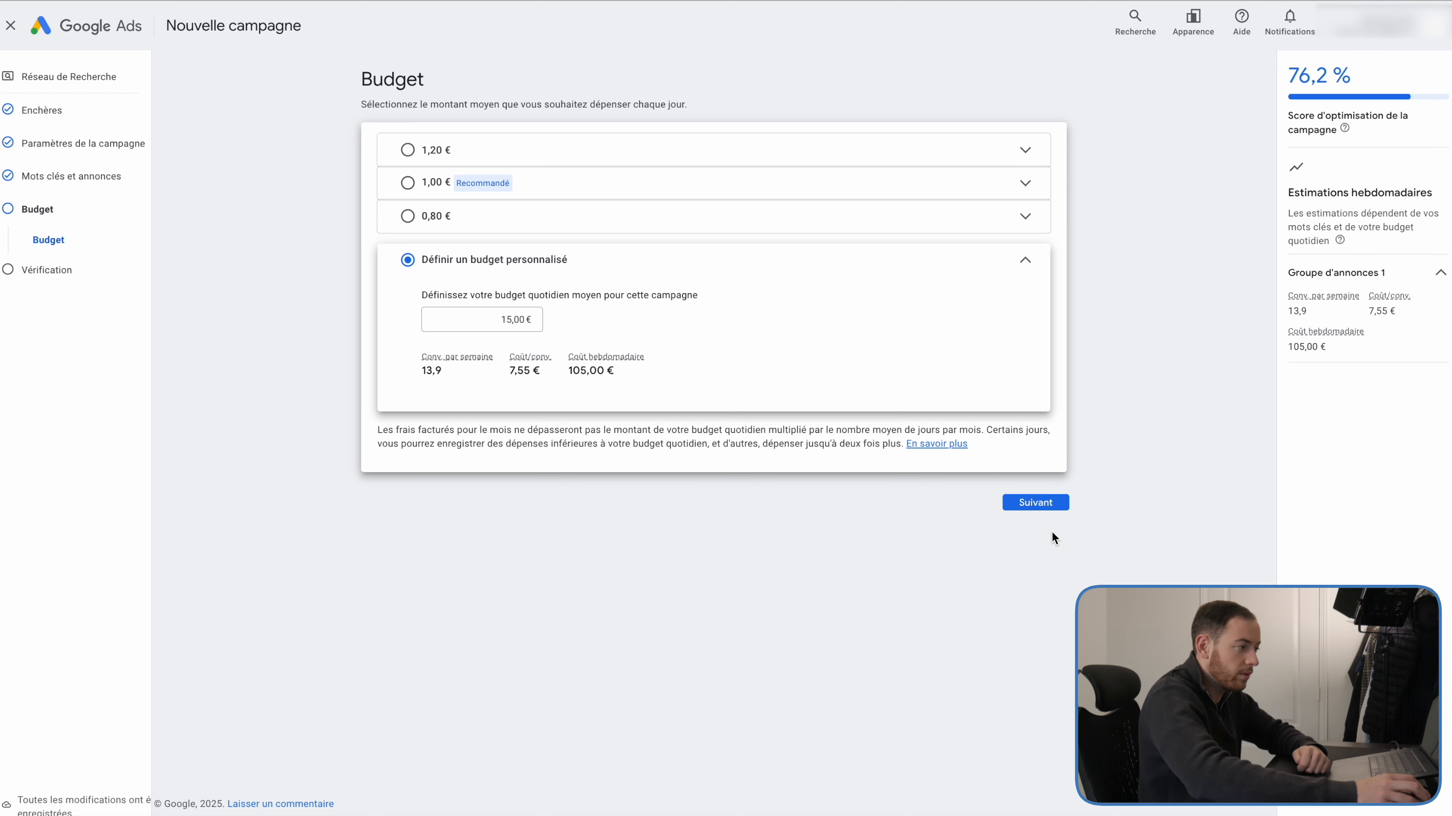
pyautogui.click(1037, 505)
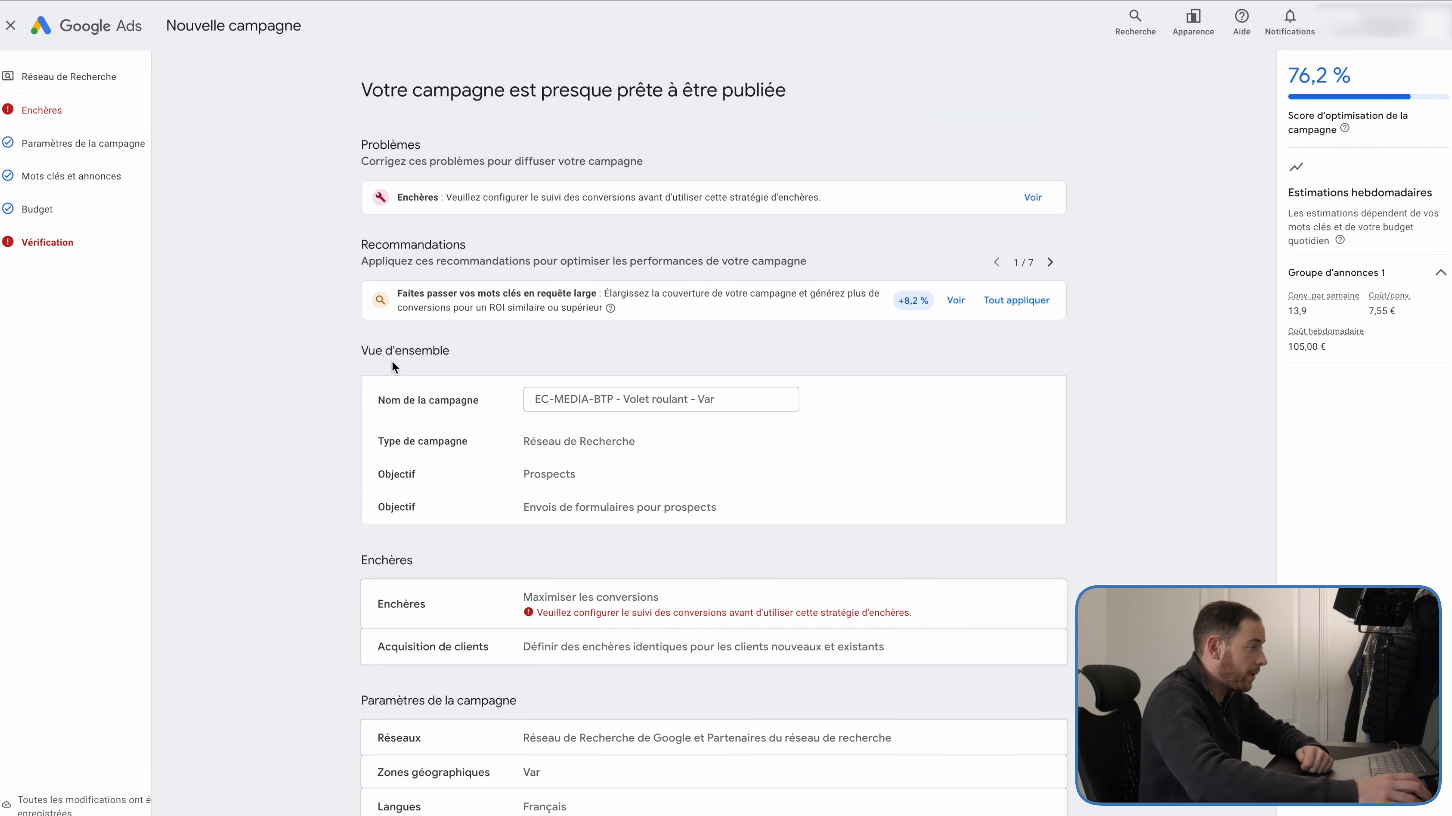
# Step: Inspect the flagged bidding problem and the campaign settings, and return to the review summary
pyautogui.click(1032, 197)
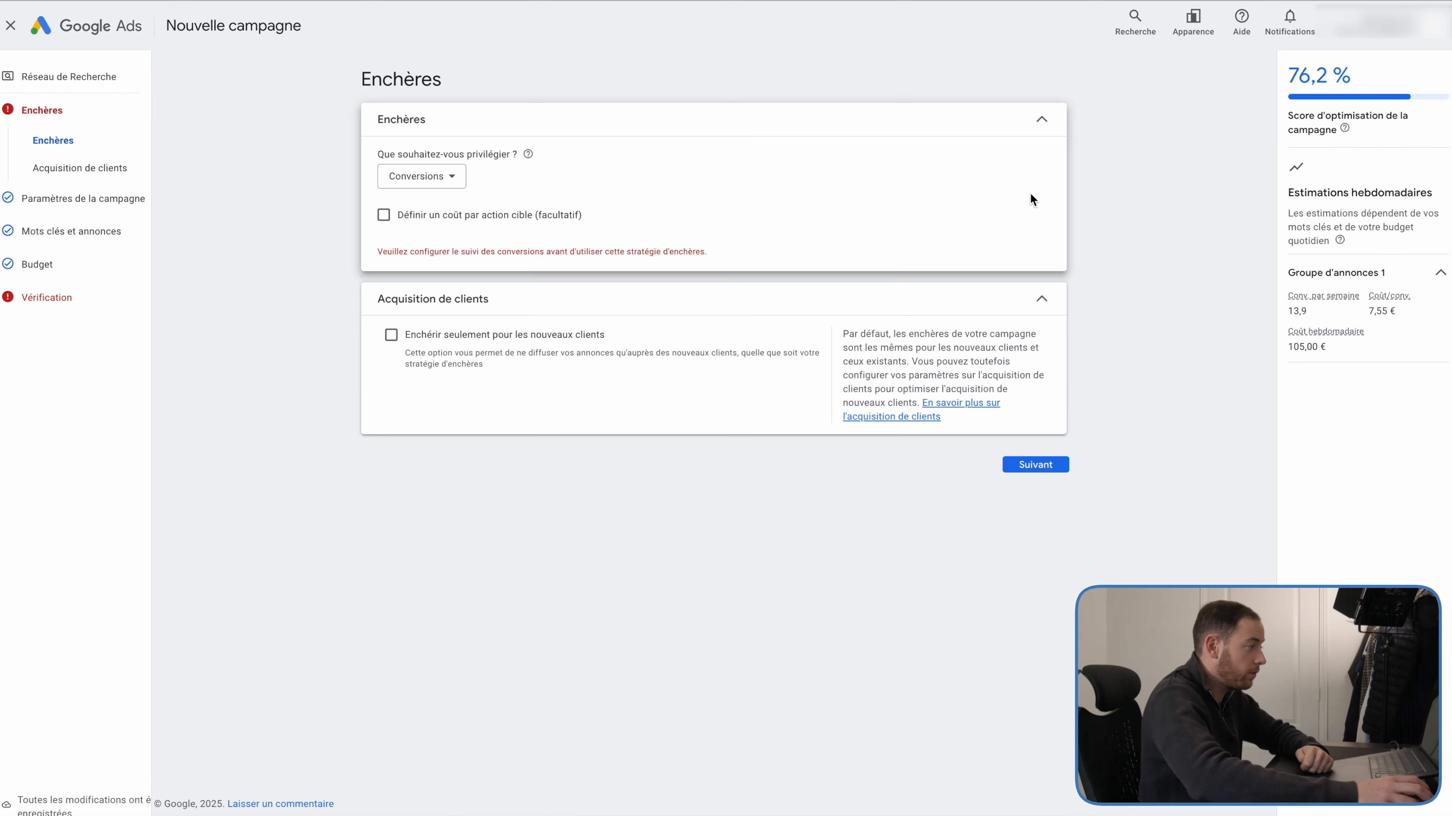
pyautogui.click(1036, 465)
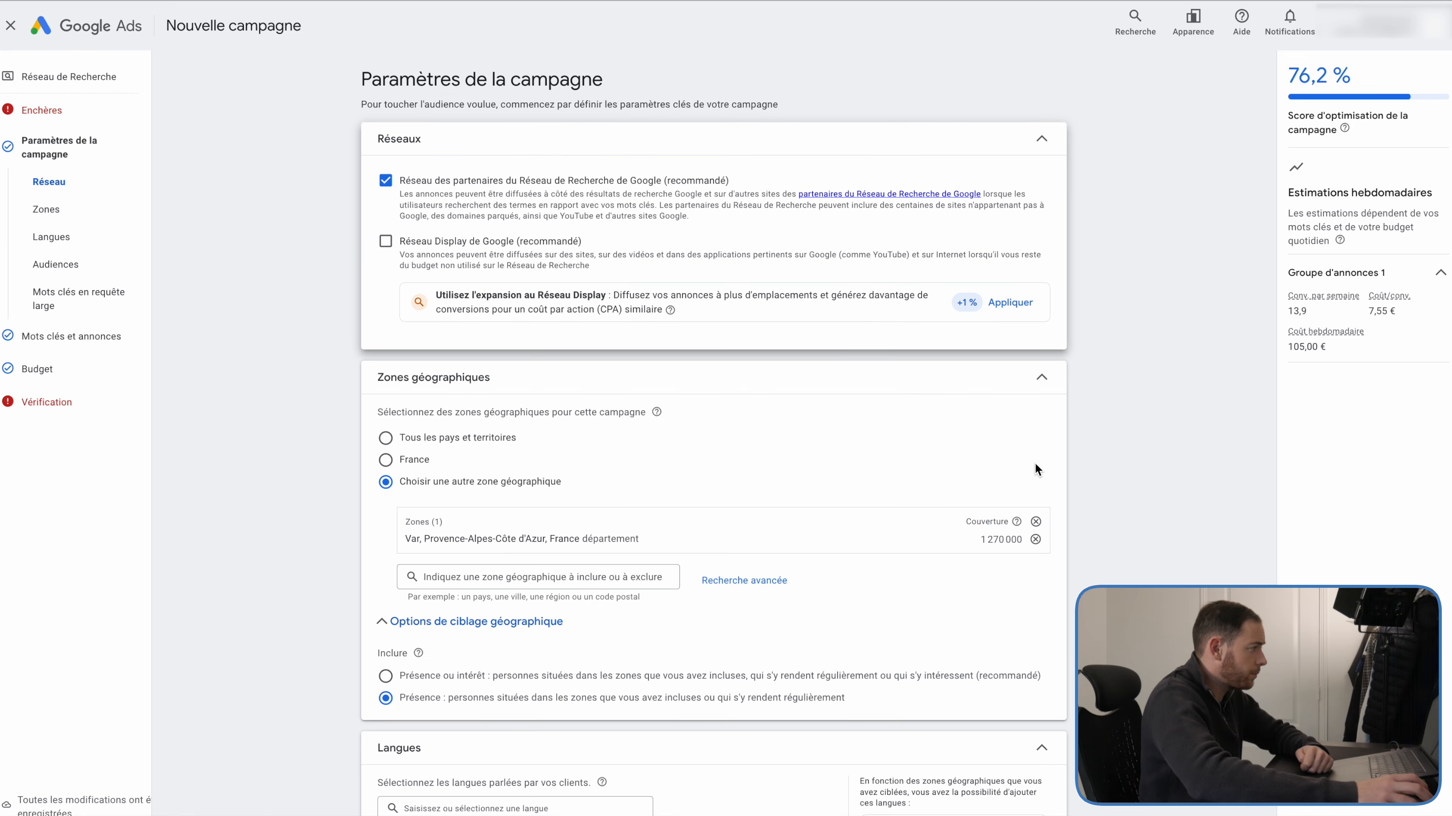
pyautogui.scroll(-10, 949, 489)
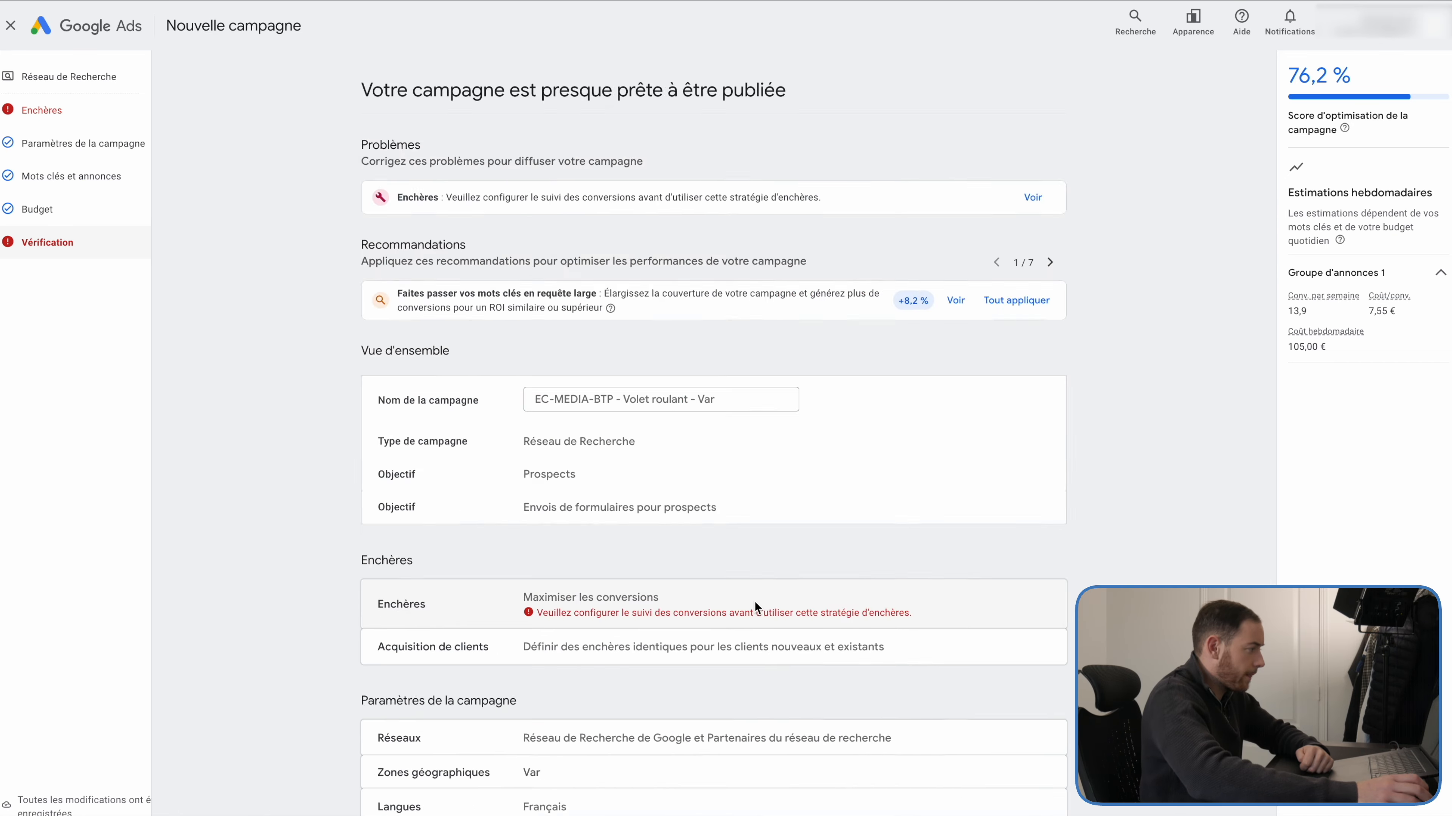
pyautogui.scroll(-6, 767, 465)
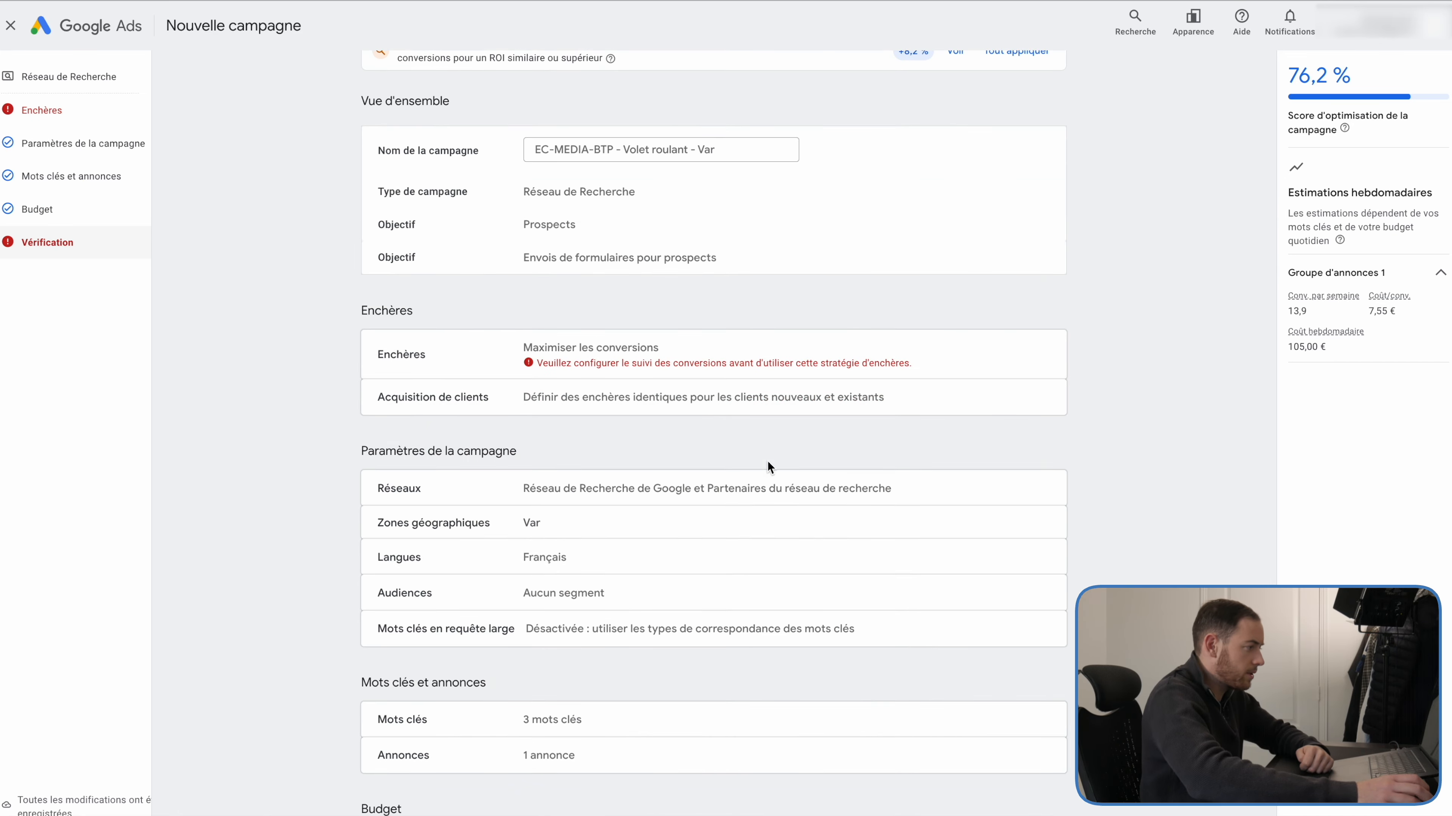
# Step: Set a target cost per action of 50 € for the conversions bidding and check the campaign review
pyautogui.click(446, 241)
pyautogui.click(393, 215)
pyautogui.click(394, 215)
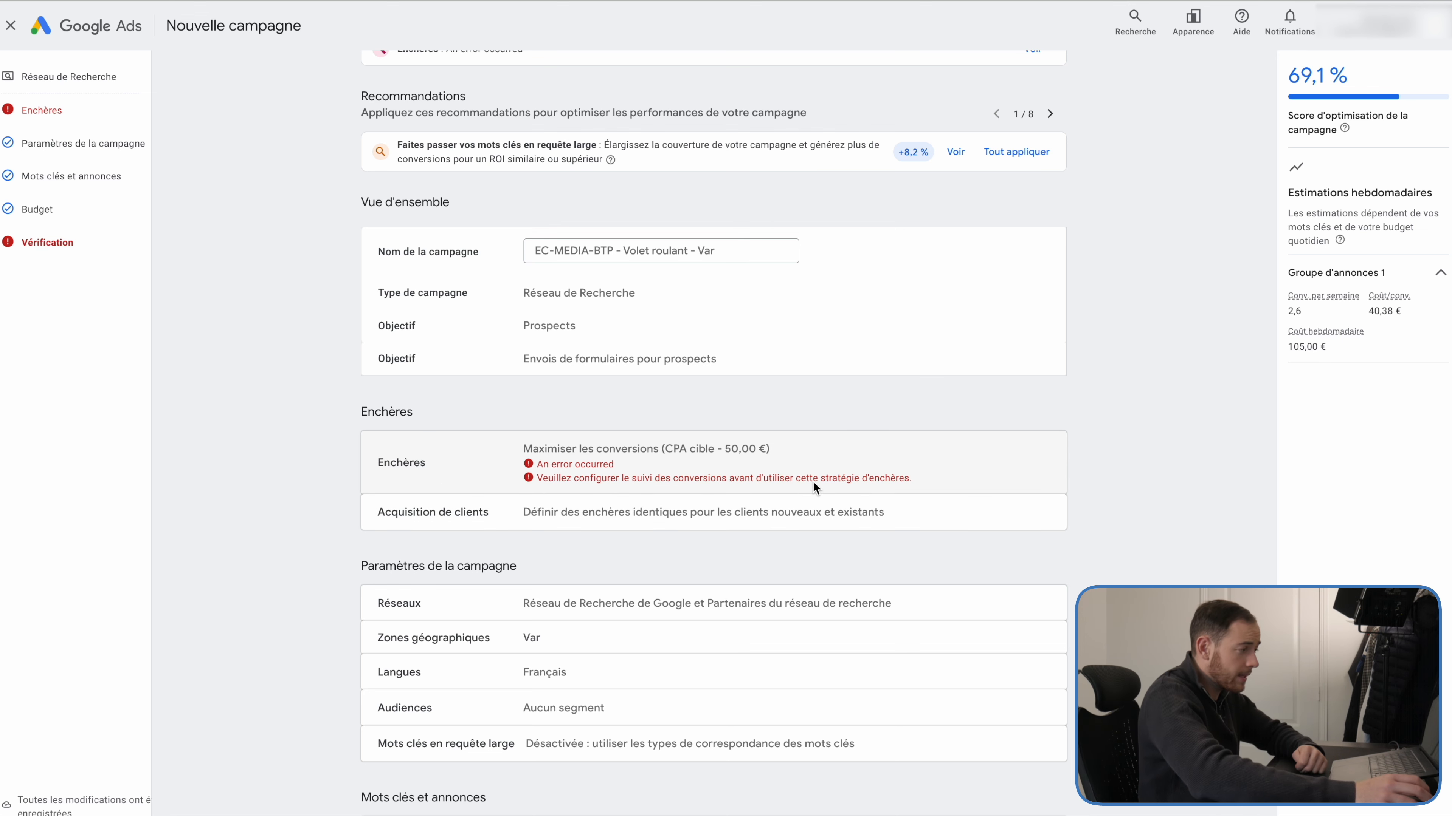
pyautogui.scroll(-1, 811, 483)
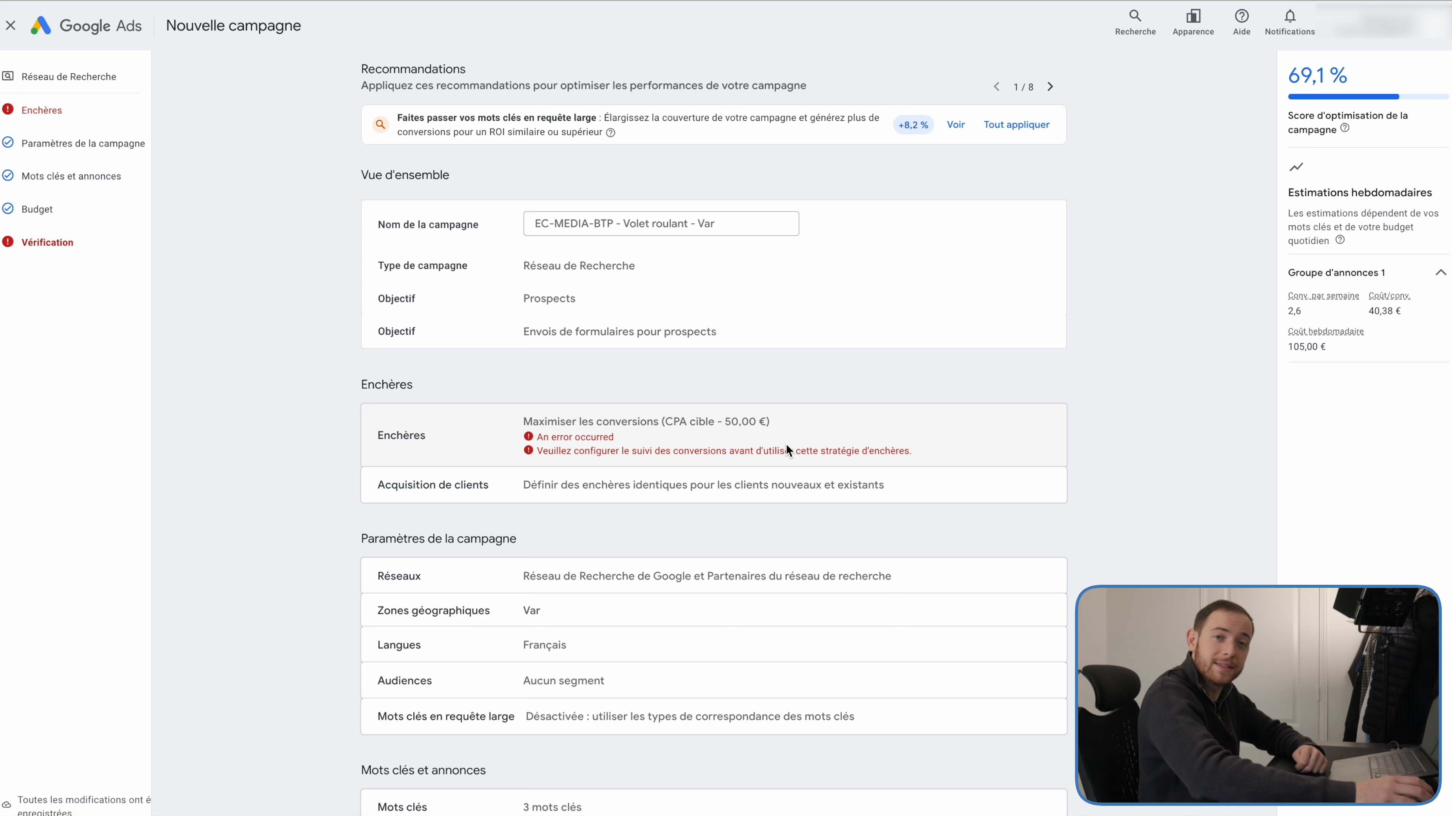
pyautogui.scroll(-5, 787, 450)
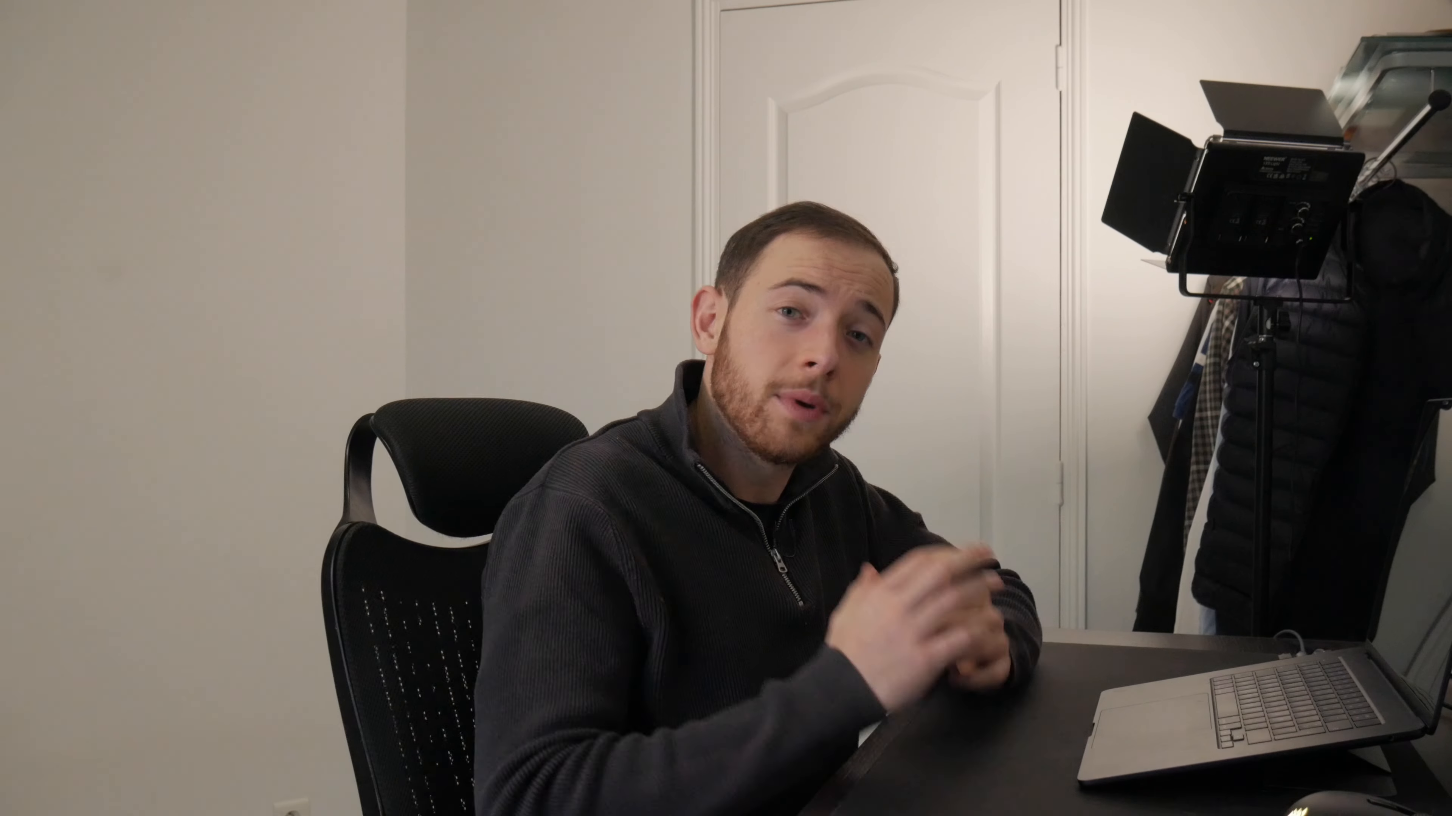
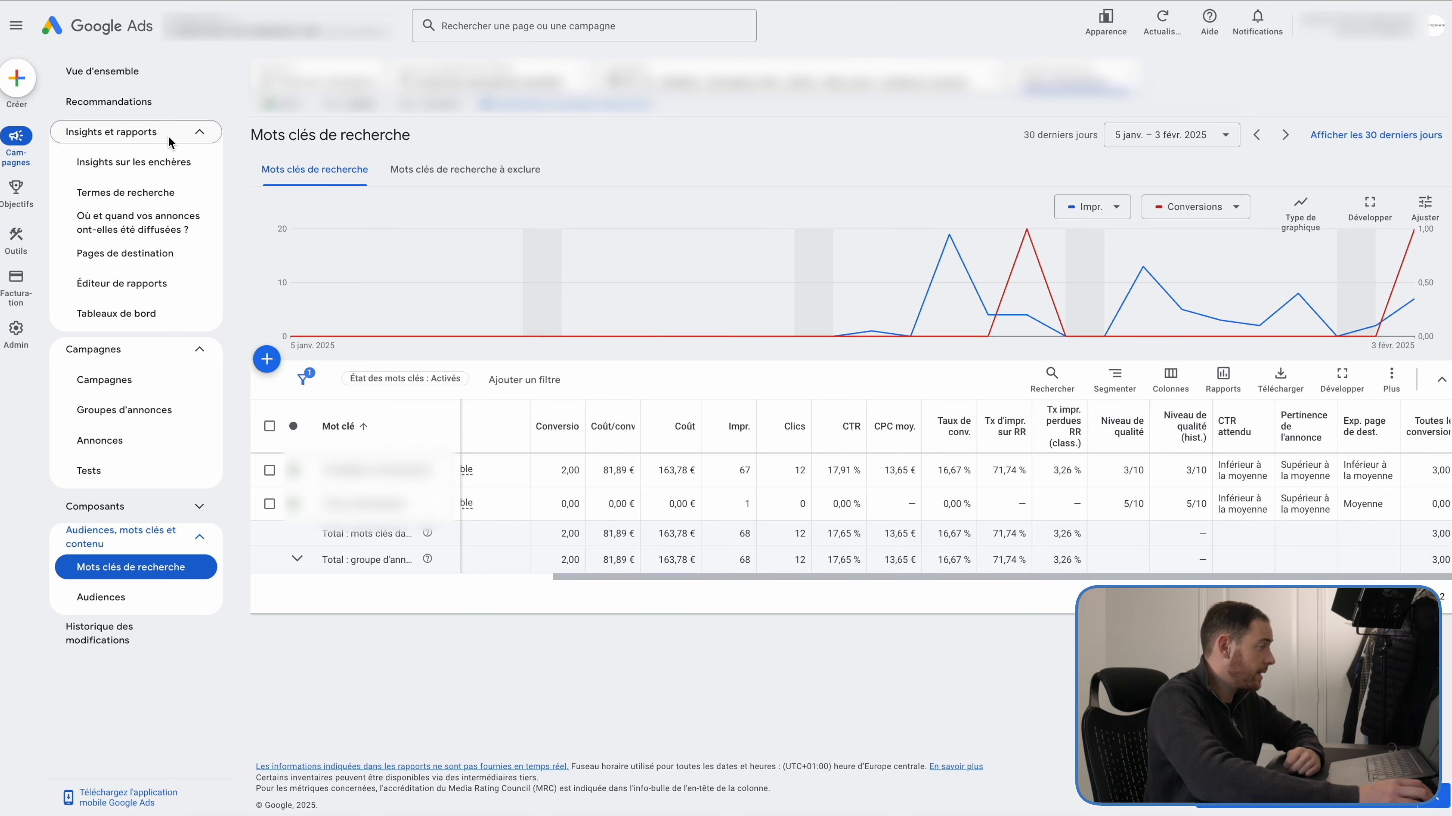
# Step: Open the search terms report and examine each term's match type, added or excluded status, clicks and cost
pyautogui.click(168, 192)
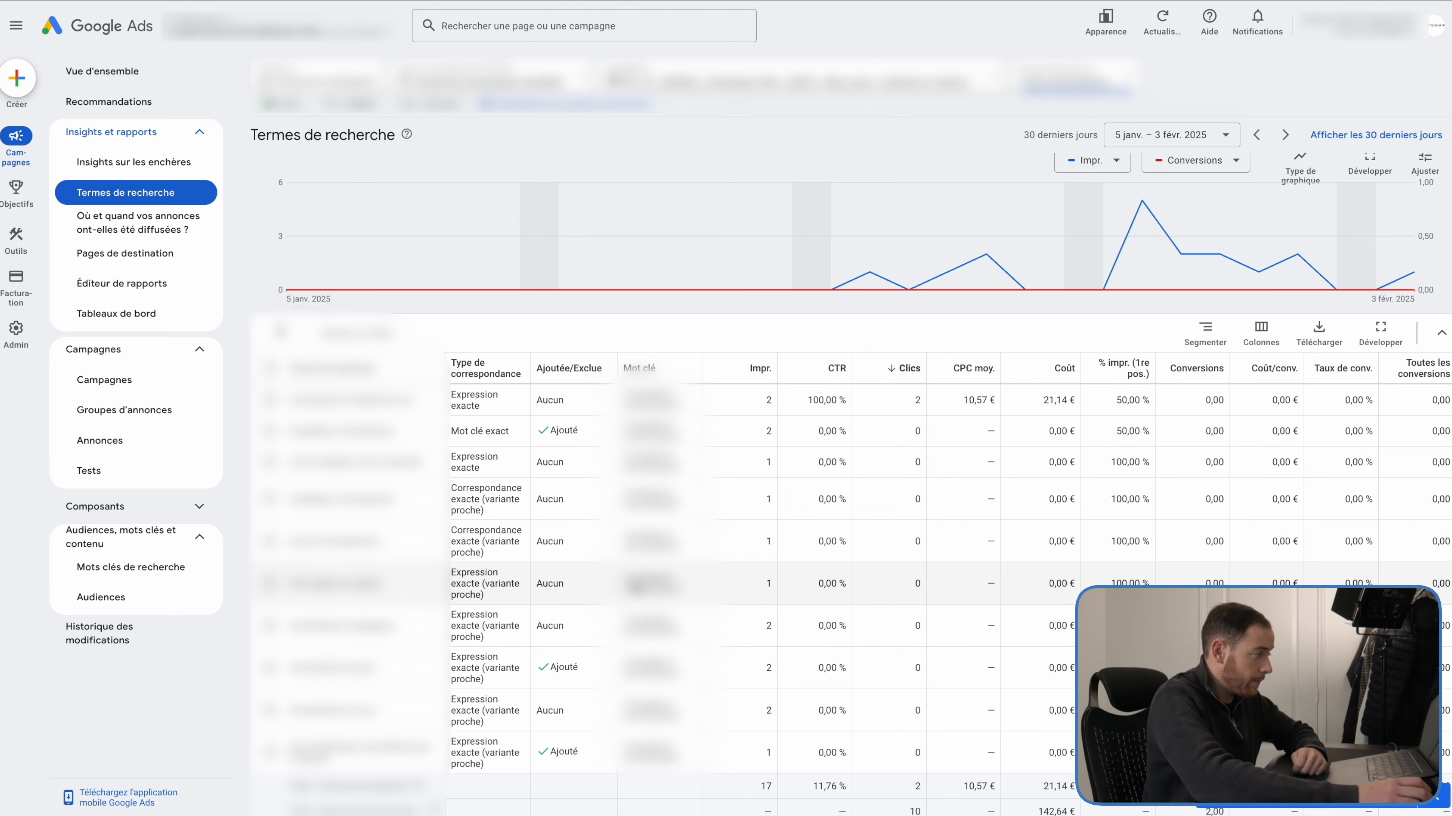
pyautogui.scroll(-2, 634, 589)
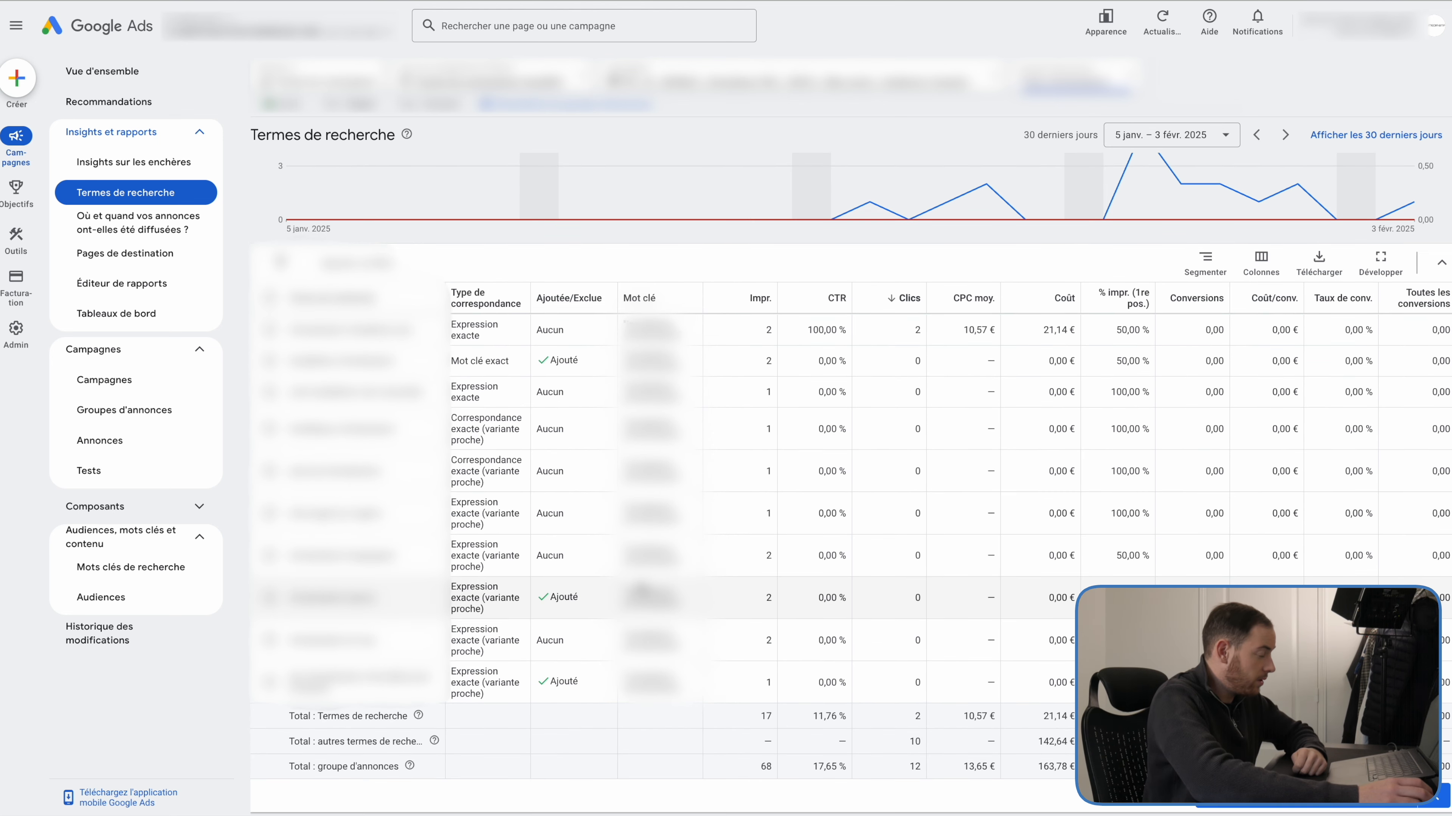
pyautogui.scroll(-1, 685, 600)
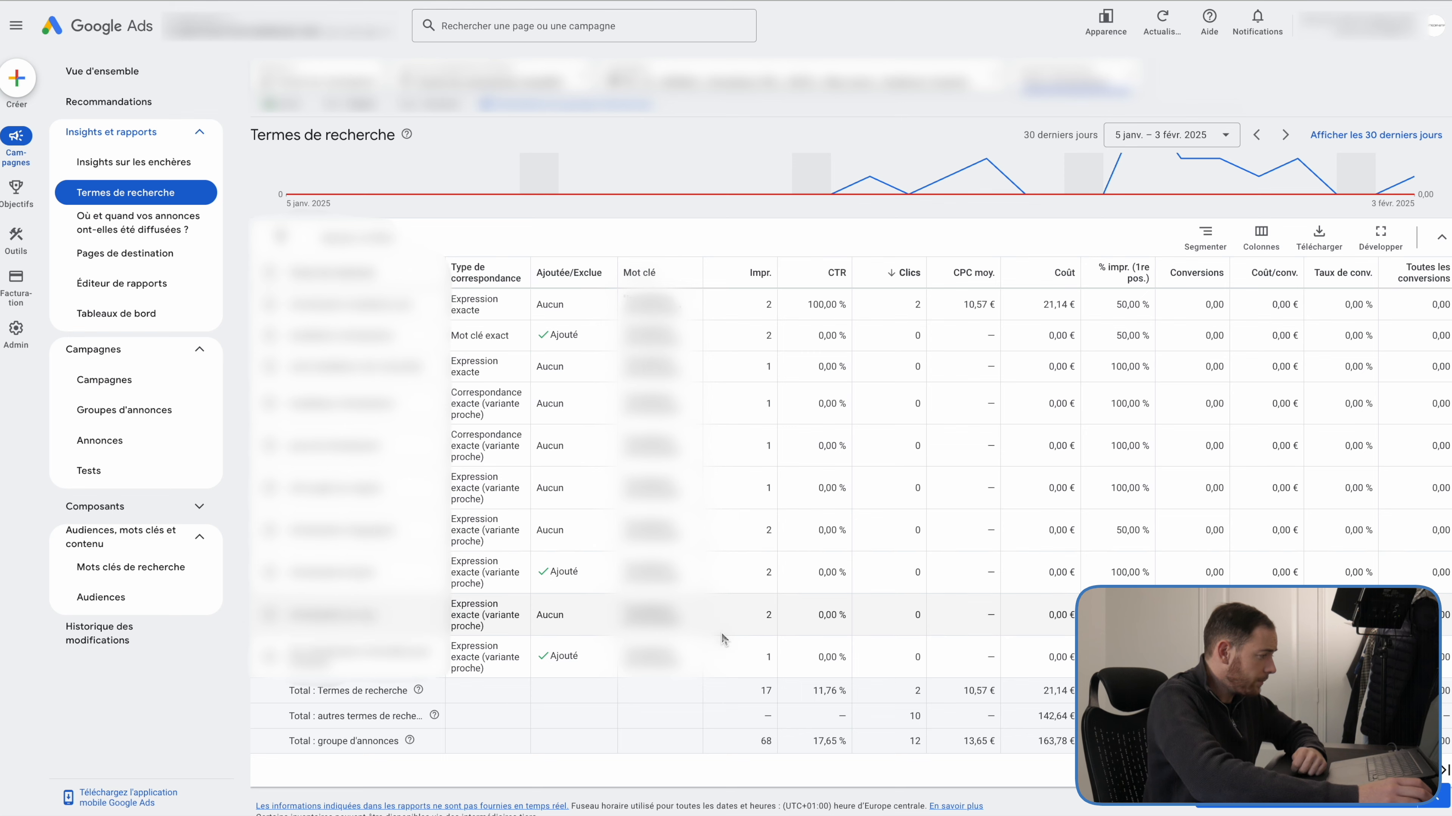
pyautogui.scroll(-1, 780, 606)
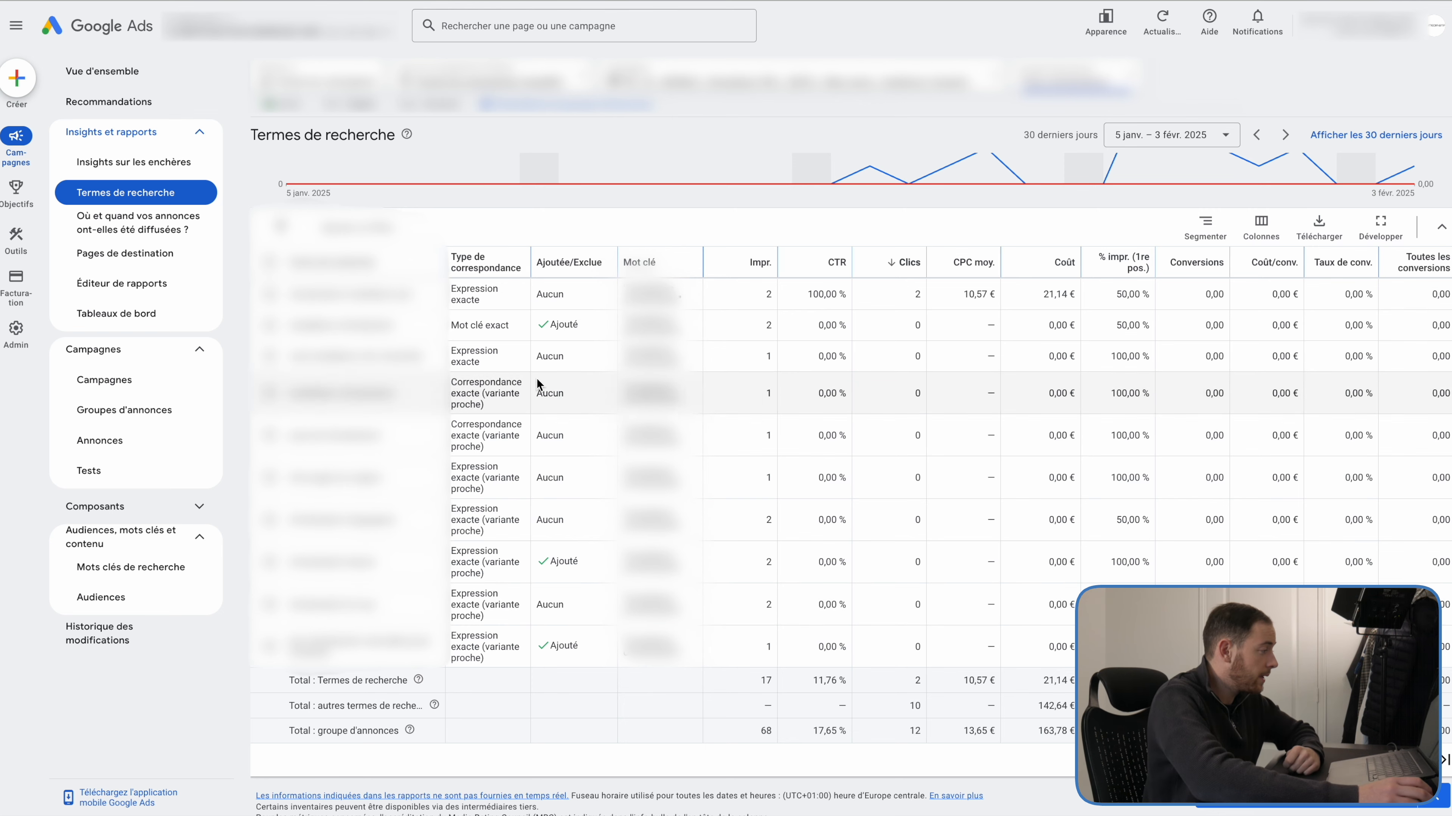
pyautogui.scroll(1, 577, 588)
pyautogui.scroll(-1, 595, 551)
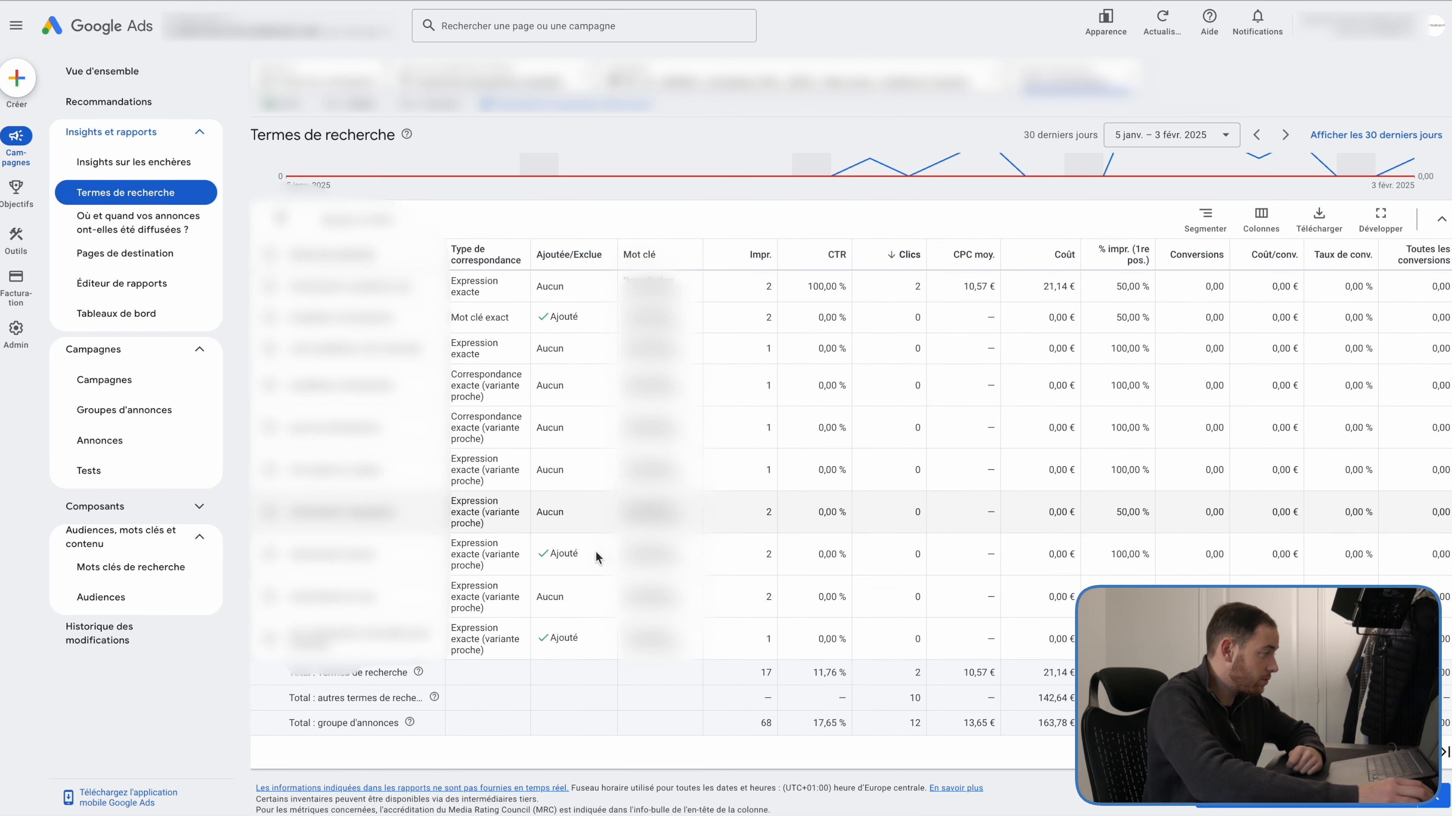
pyautogui.scroll(1, 619, 512)
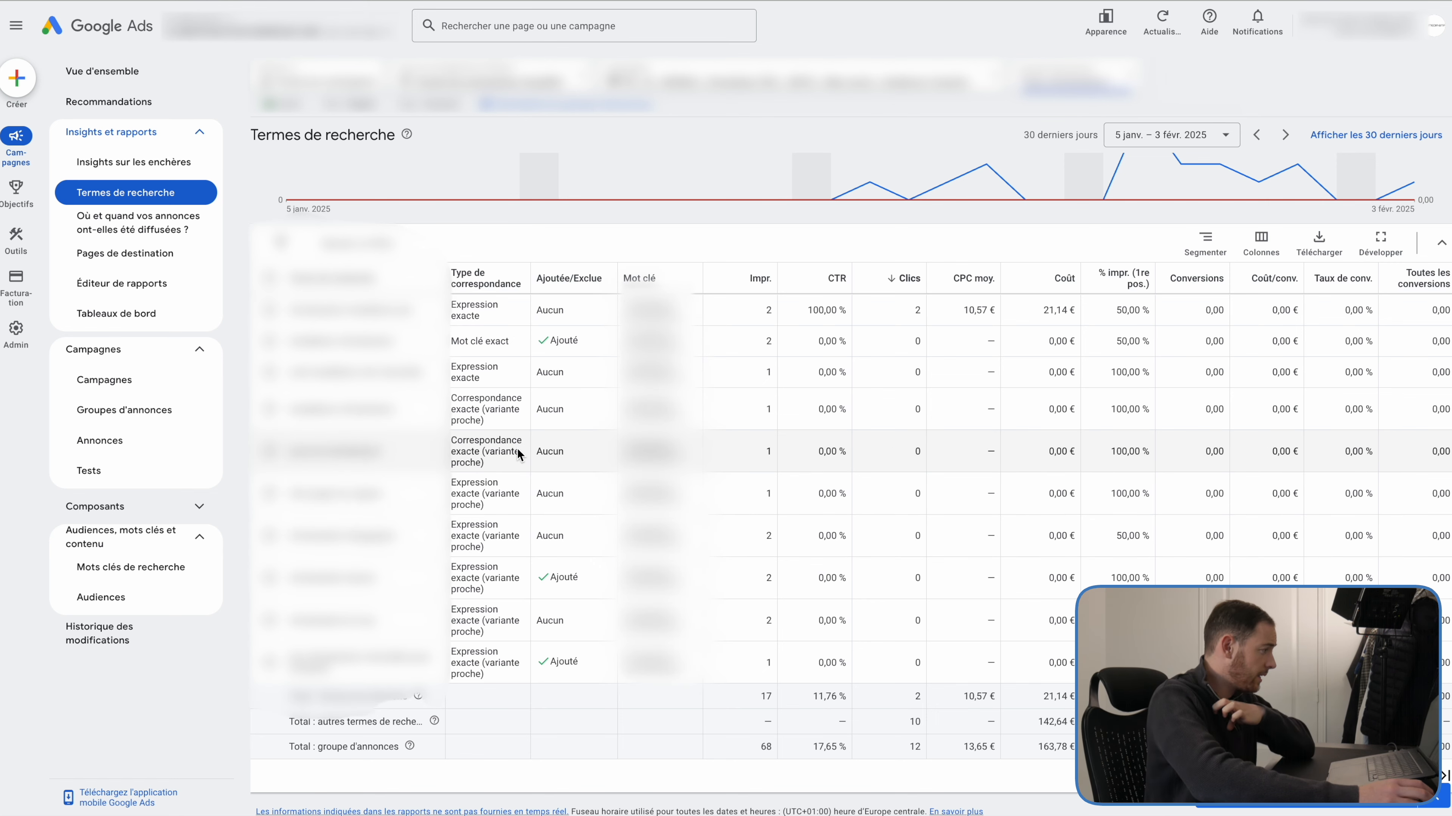
pyautogui.scroll(-1, 511, 490)
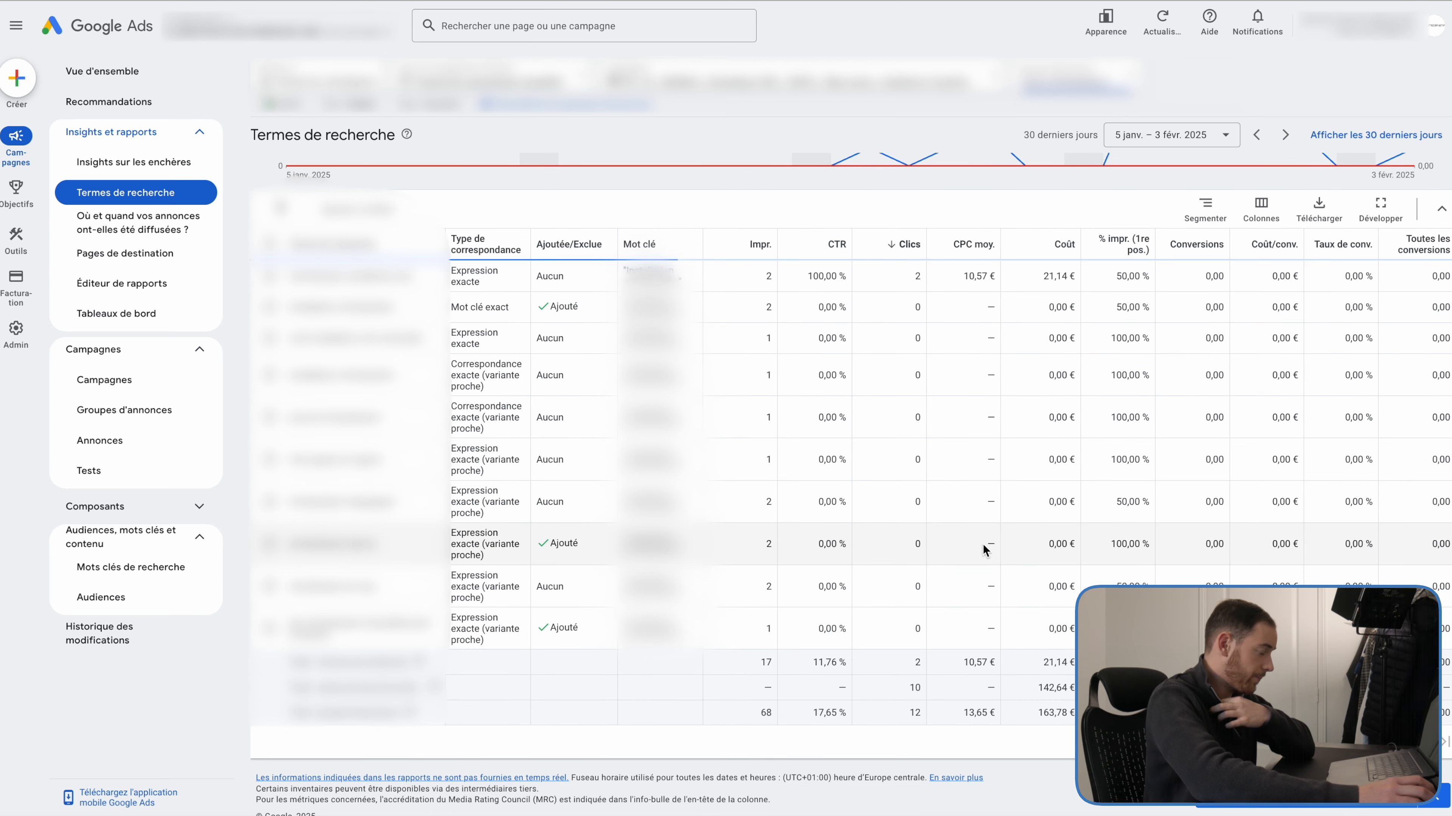
pyautogui.scroll(2, 909, 557)
pyautogui.scroll(-4, 880, 563)
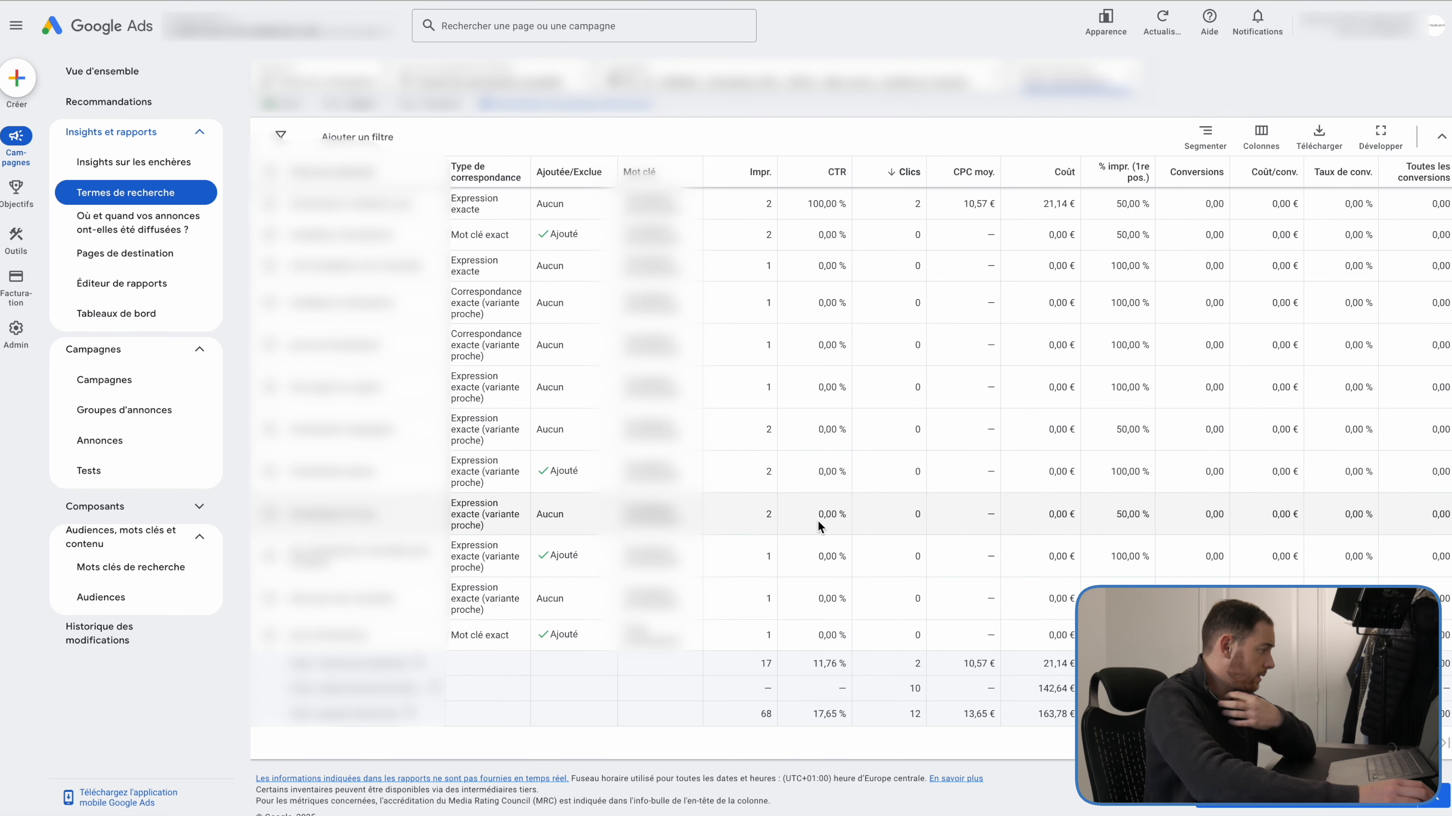
# Step: Start excluding the last search term in the report through a negative keyword list, keeping Brand Exclude as the target list
pyautogui.scroll(-1, 791, 521)
pyautogui.click(270, 628)
pyautogui.scroll(3, 544, 549)
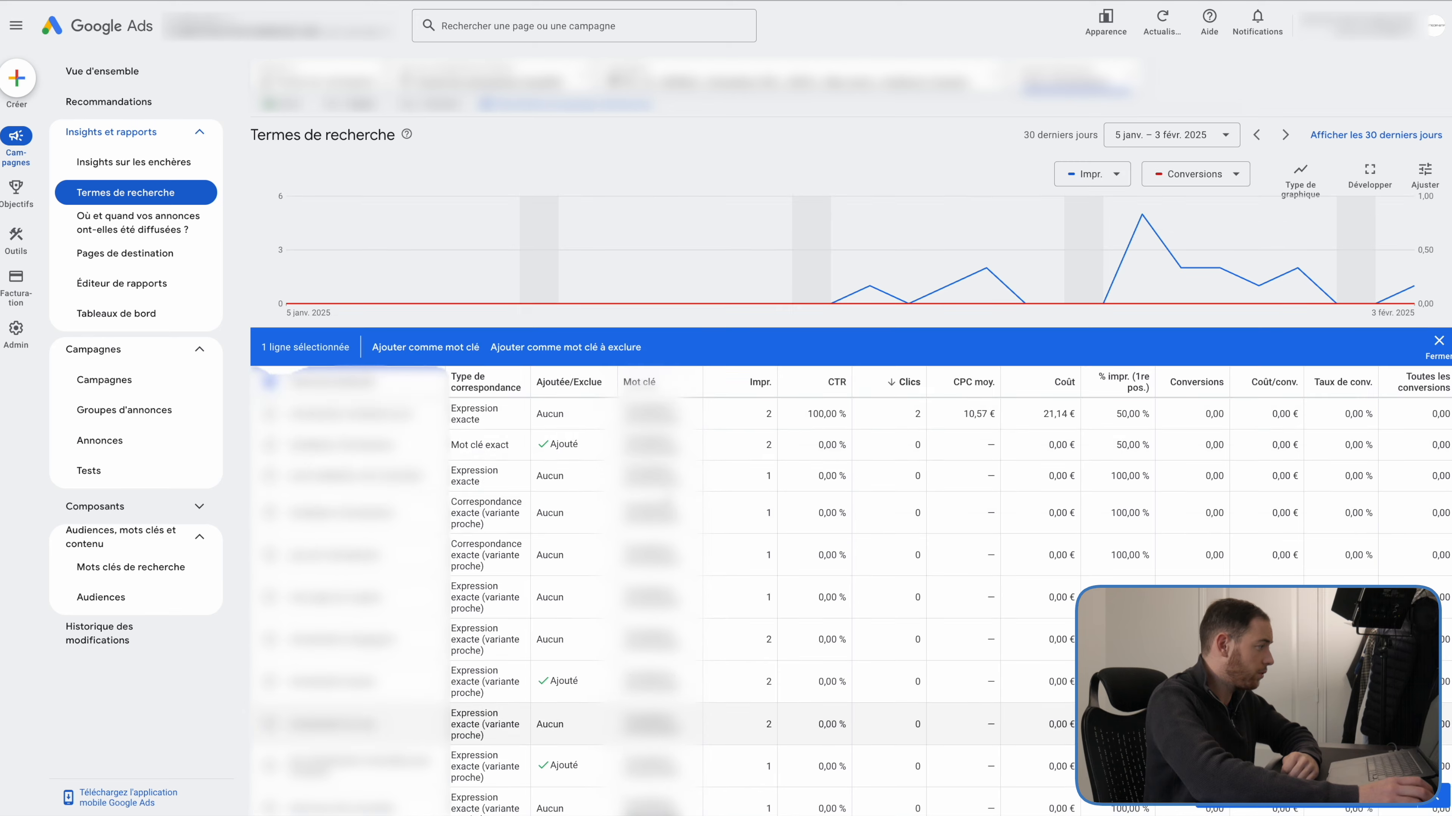
pyautogui.scroll(1, 495, 533)
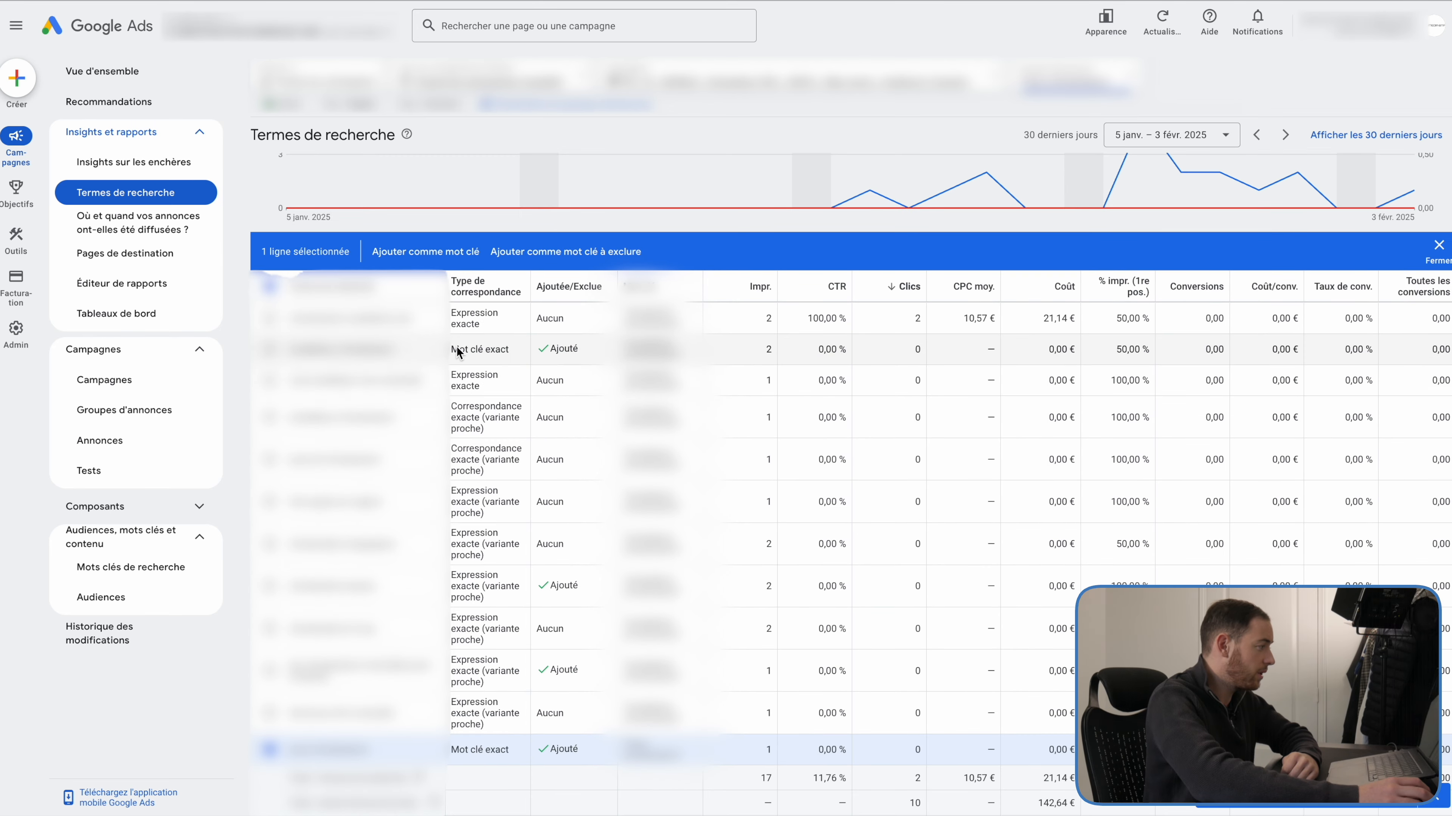
pyautogui.moveTo(453, 266)
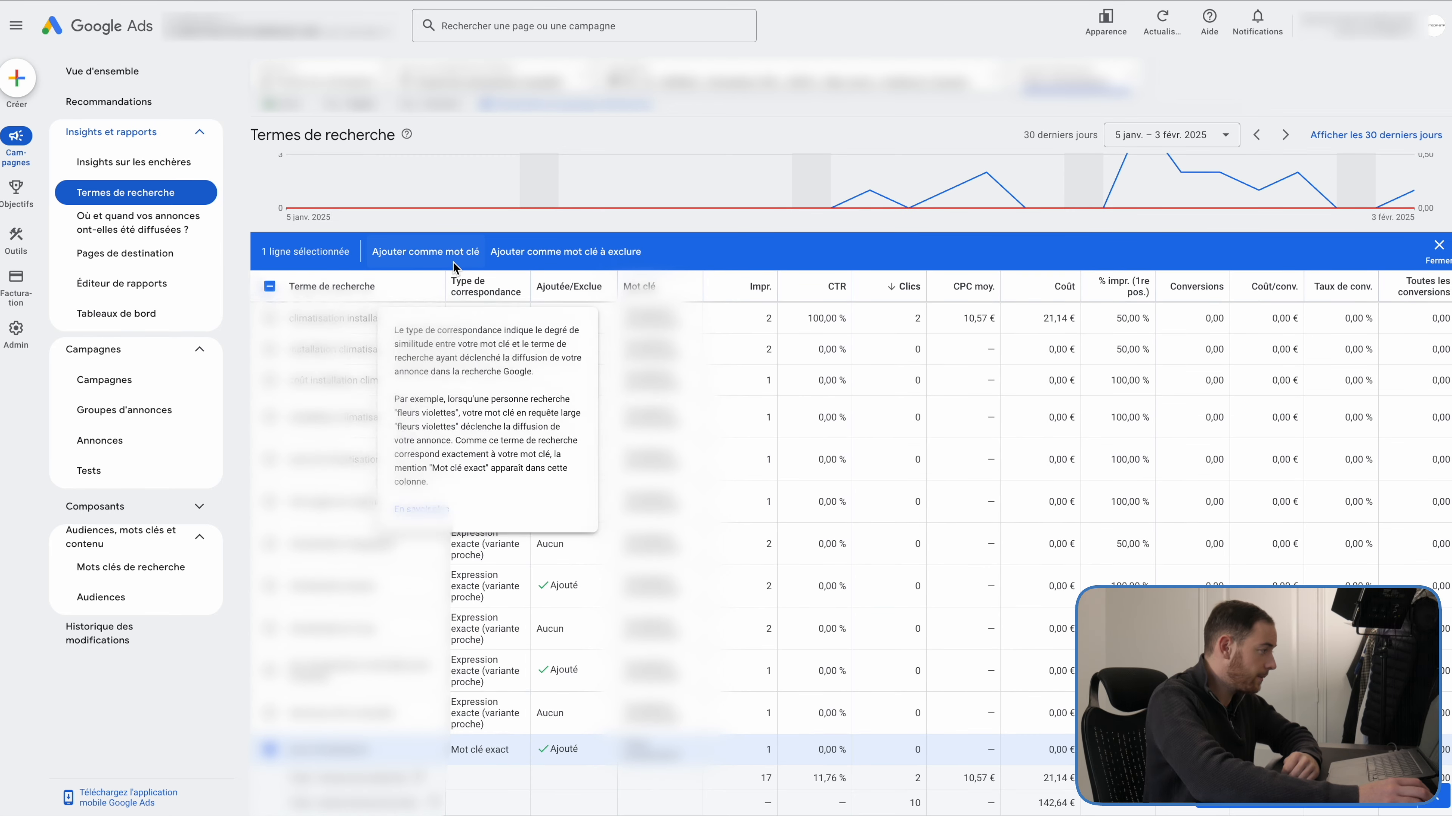
pyautogui.click(601, 253)
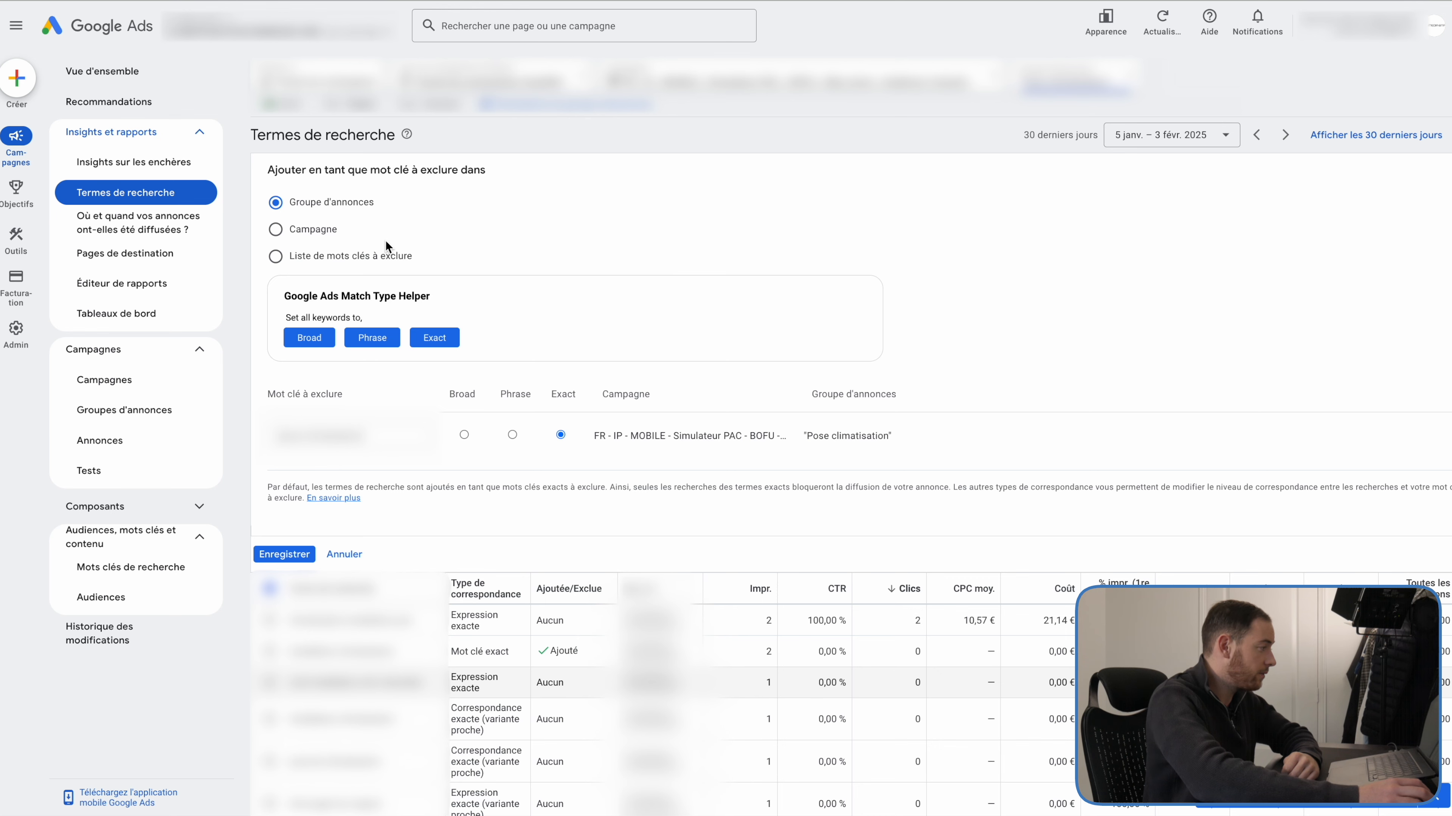
pyautogui.click(366, 255)
pyautogui.click(512, 263)
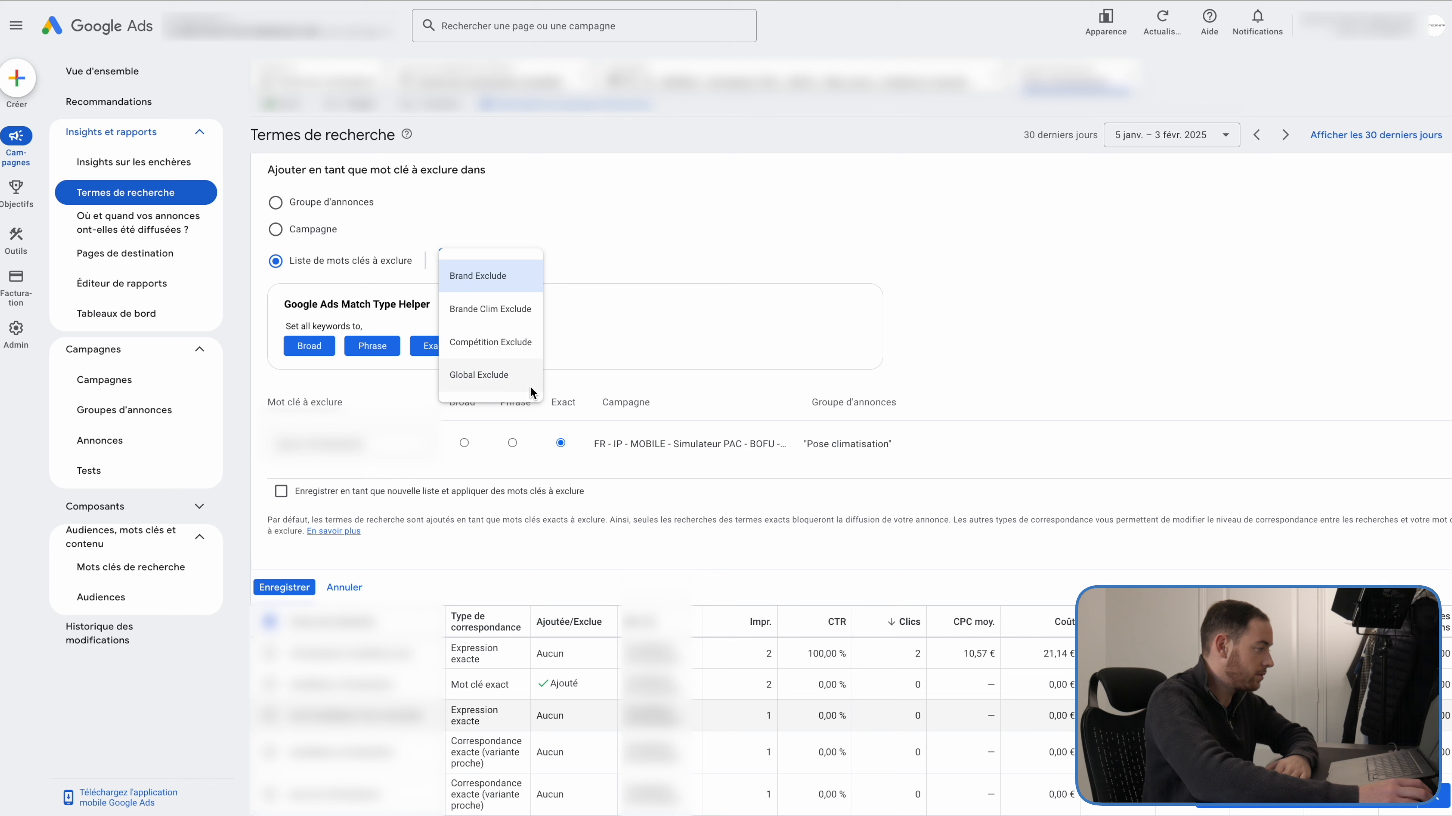
pyautogui.click(701, 375)
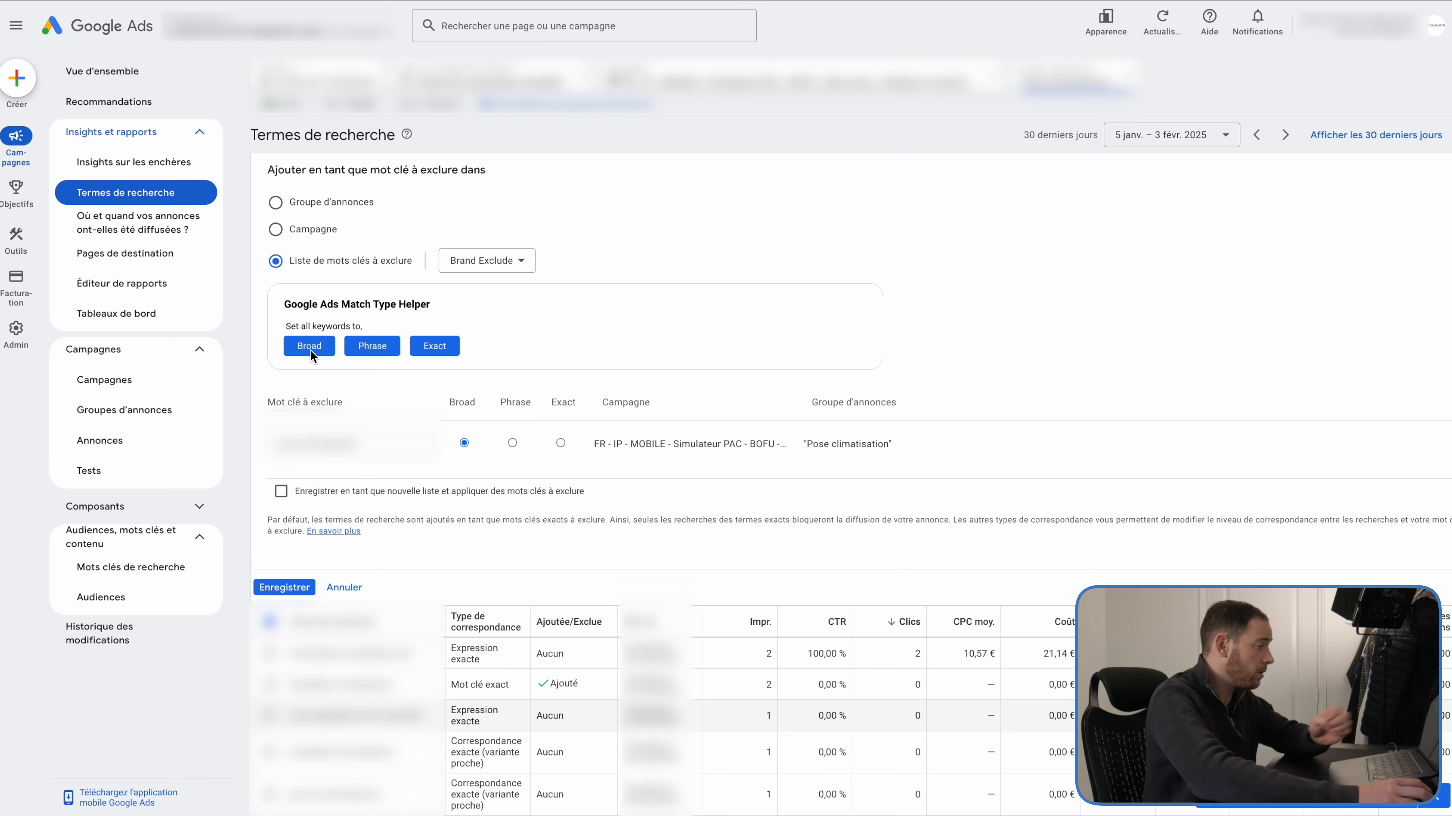
# Step: Try exact and broad match for the negative keyword, shorten its text, and switch it to phrase match
pyautogui.click(454, 348)
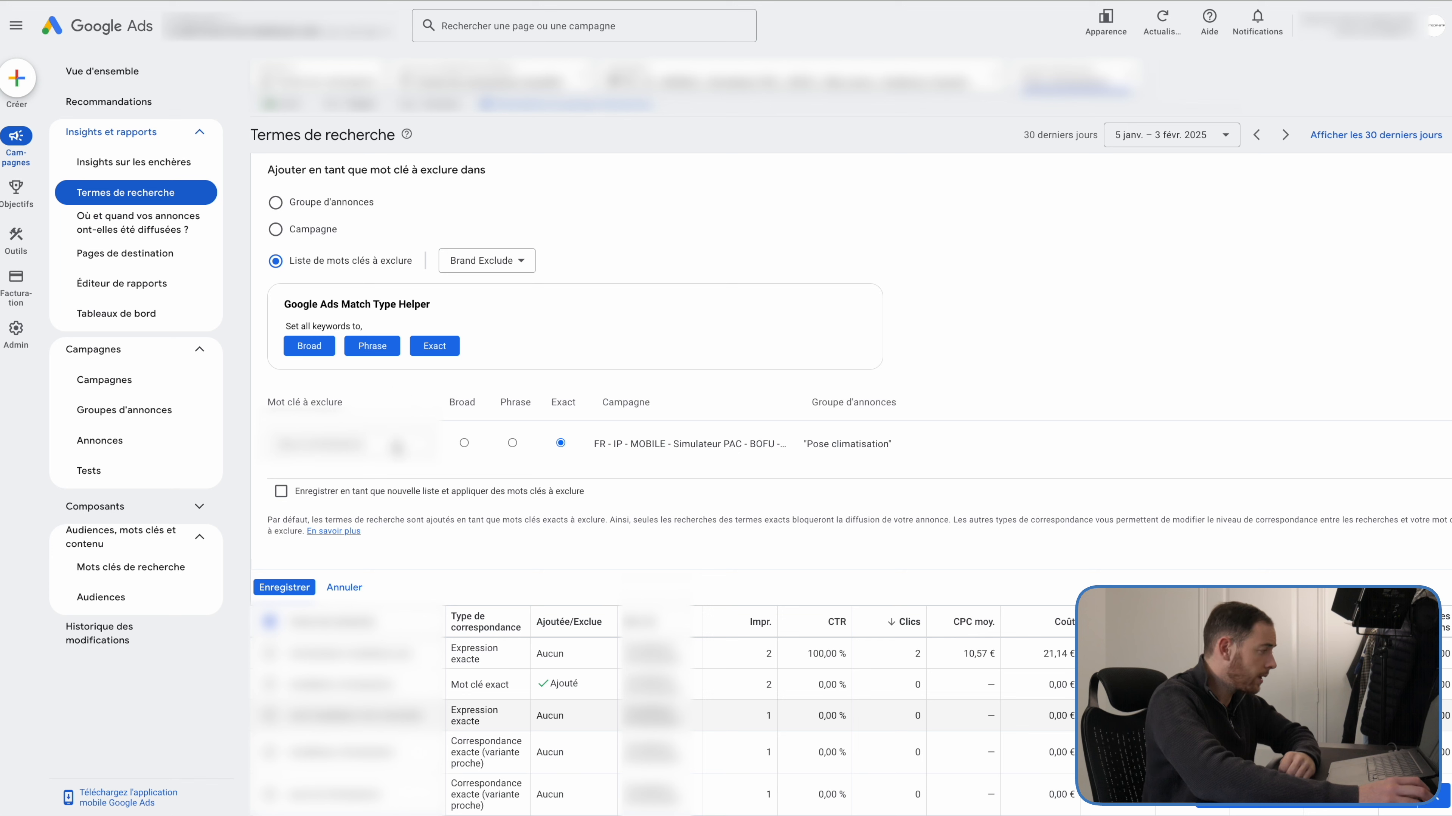
pyautogui.click(321, 350)
pyautogui.click(336, 448)
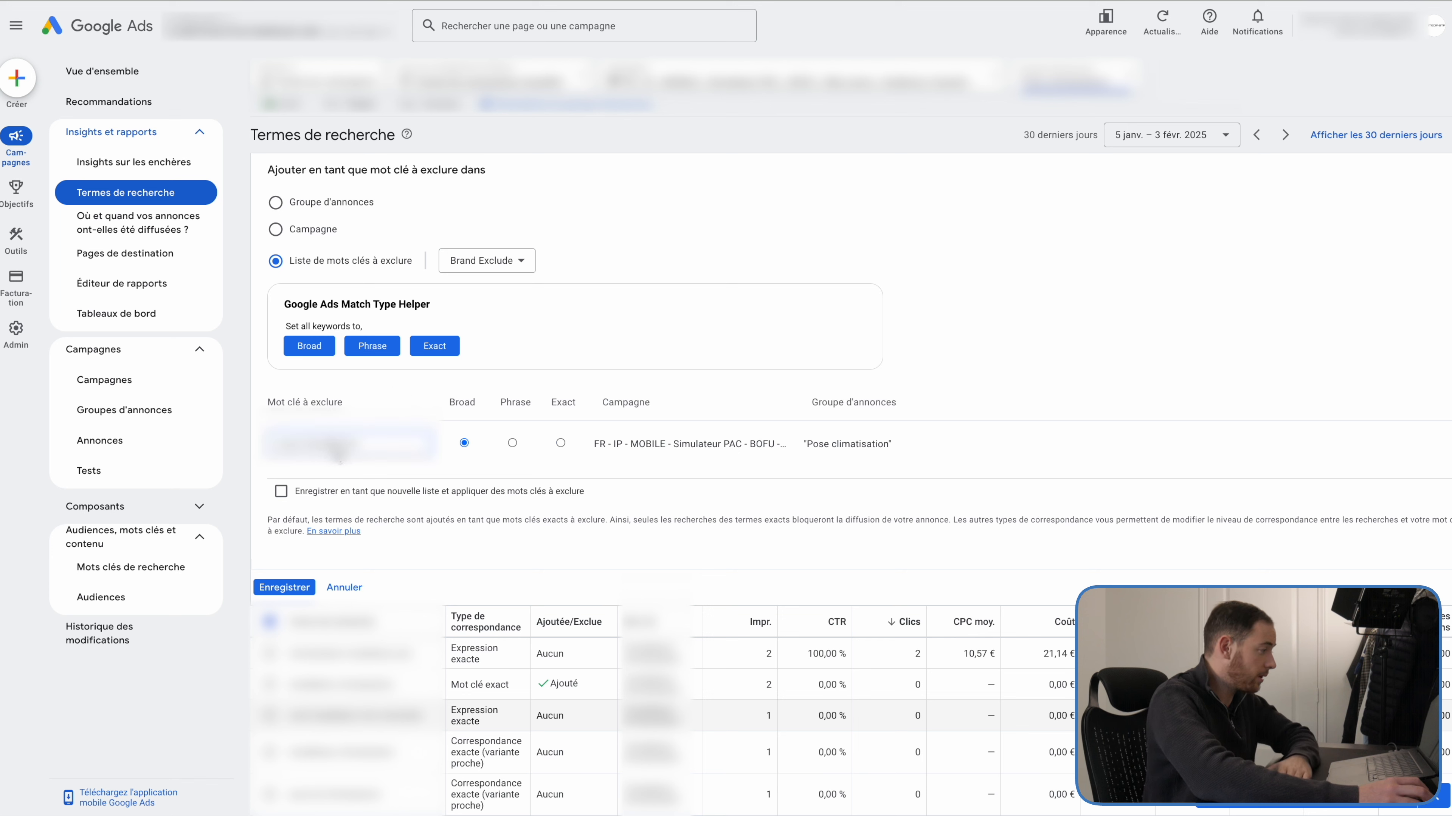
pyautogui.moveTo(361, 445); pyautogui.dragTo(306, 448)
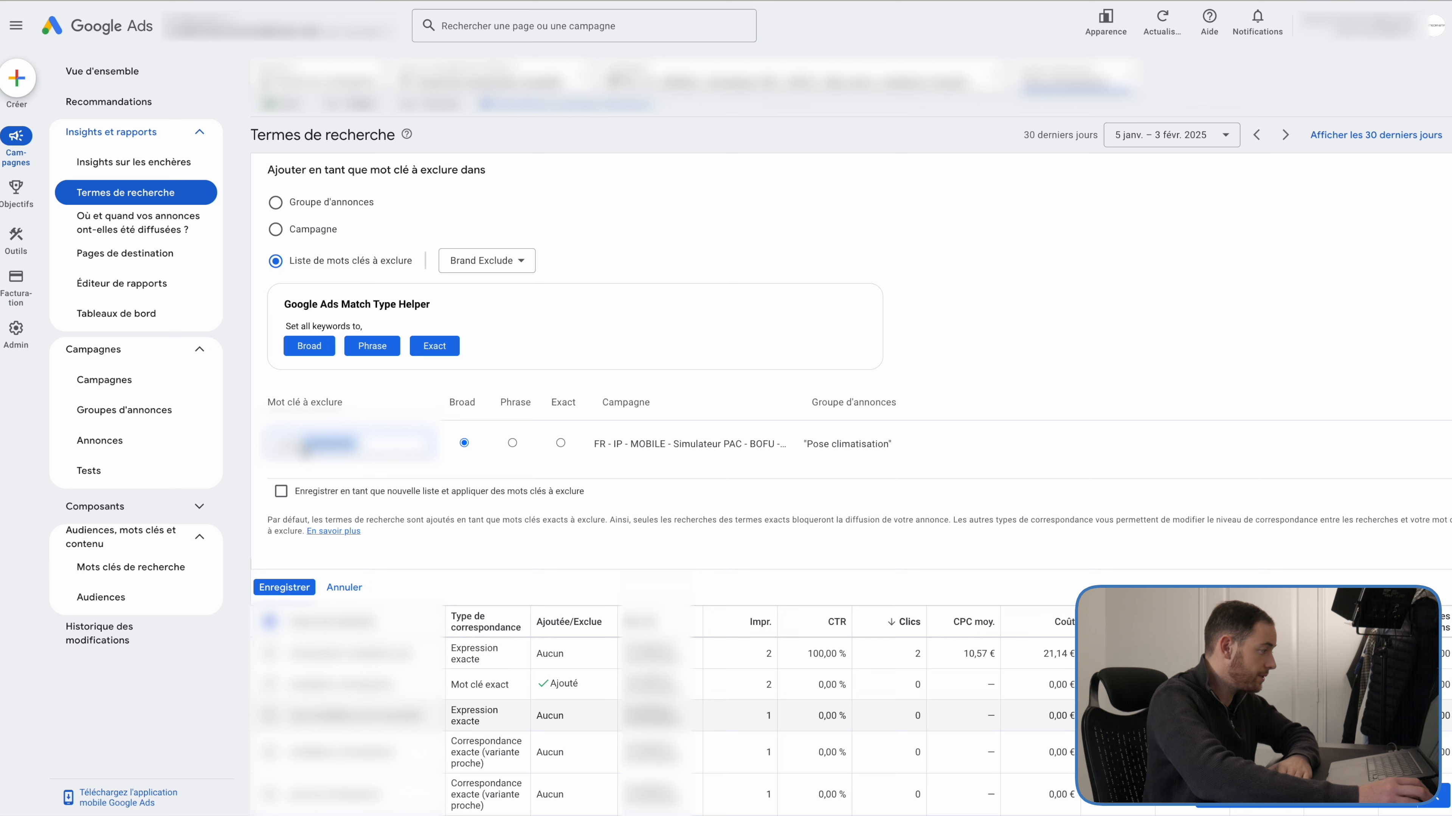
pyautogui.press('BackSpace')
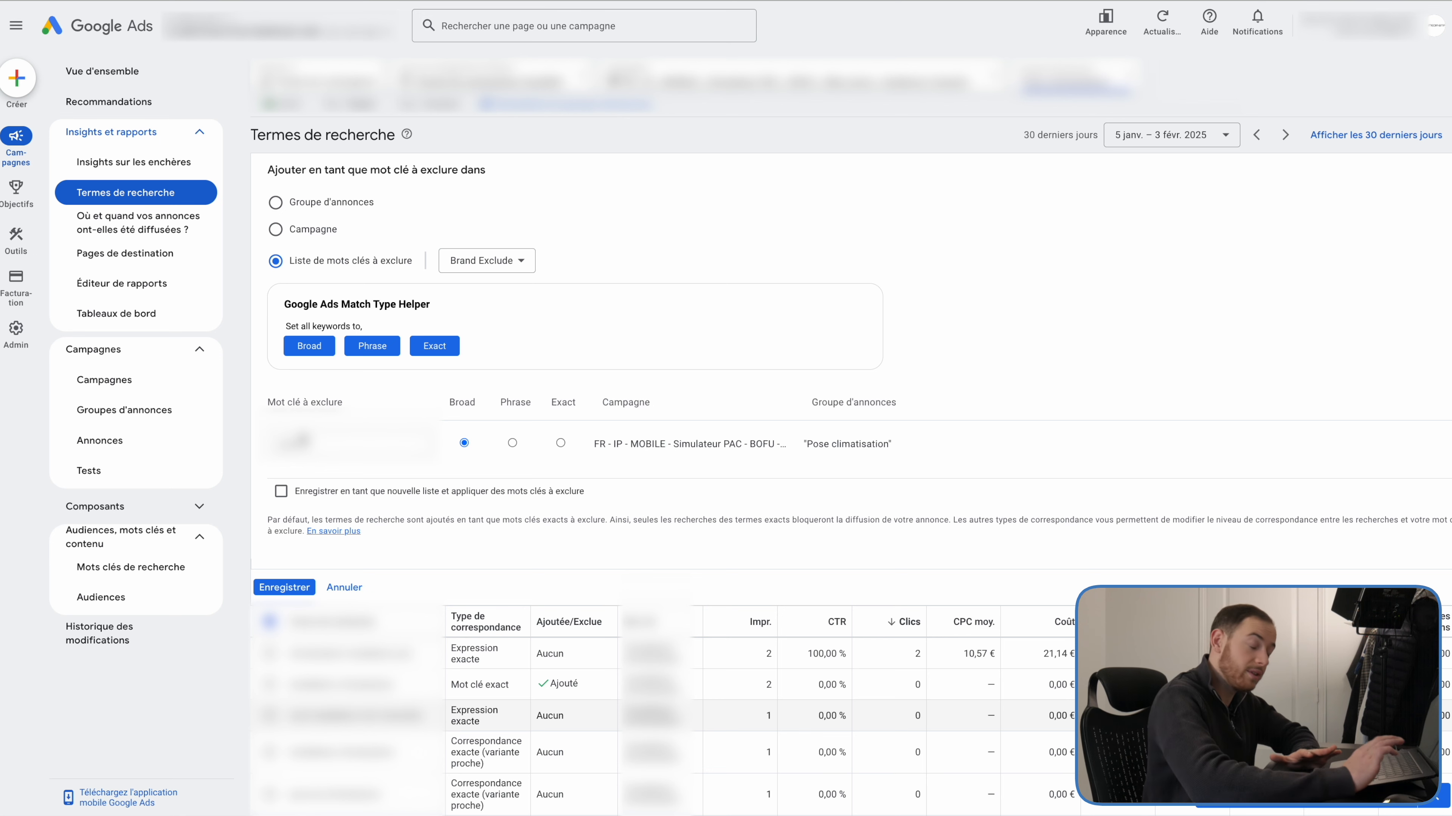
pyautogui.click(361, 350)
pyautogui.doubleClick(349, 451)
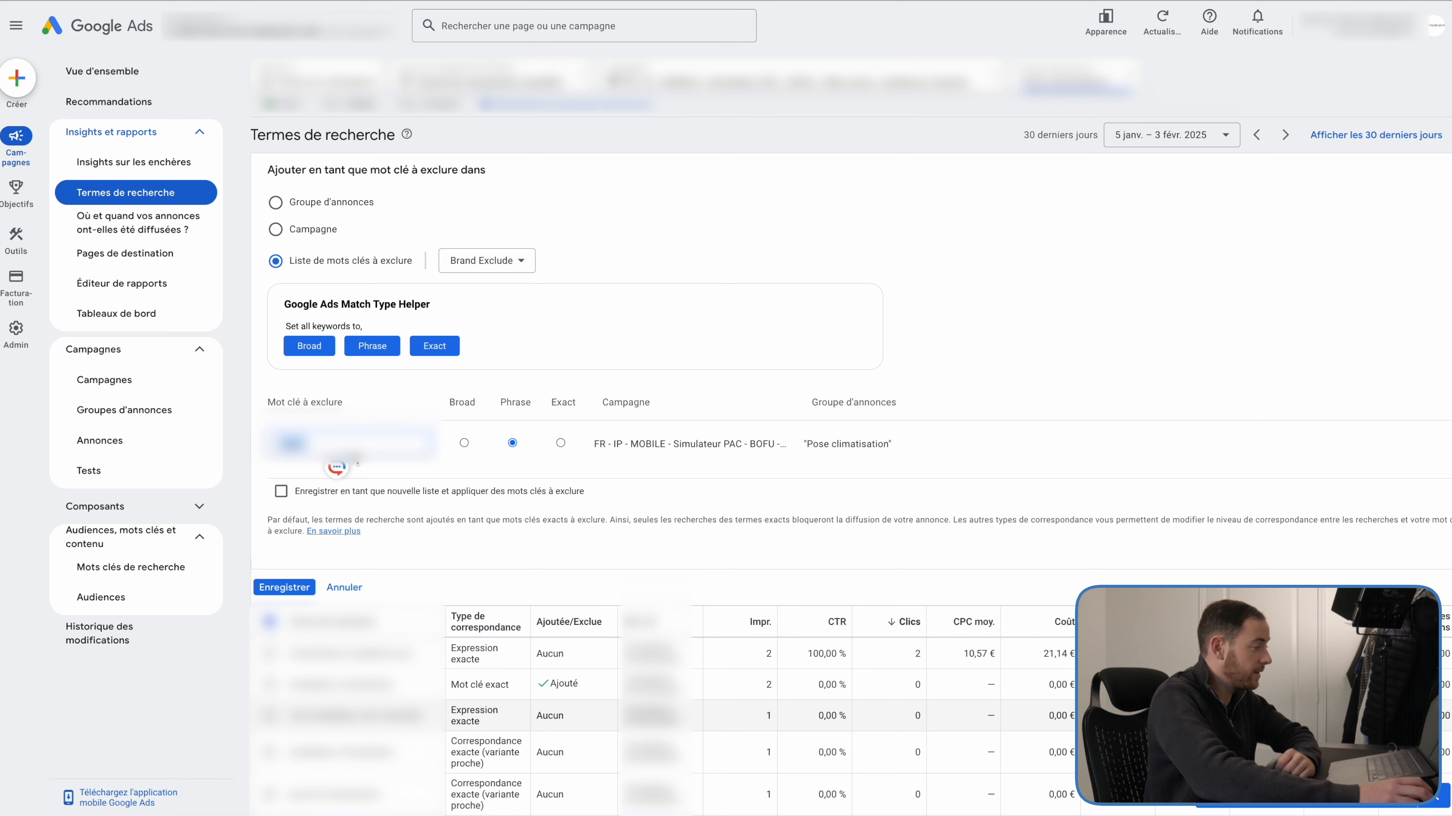
# Step: Replace the negative keyword with a brand name plus "volet roulant", cut it down to the brand name, and set broad match
pyautogui.doubleClick(345, 446)
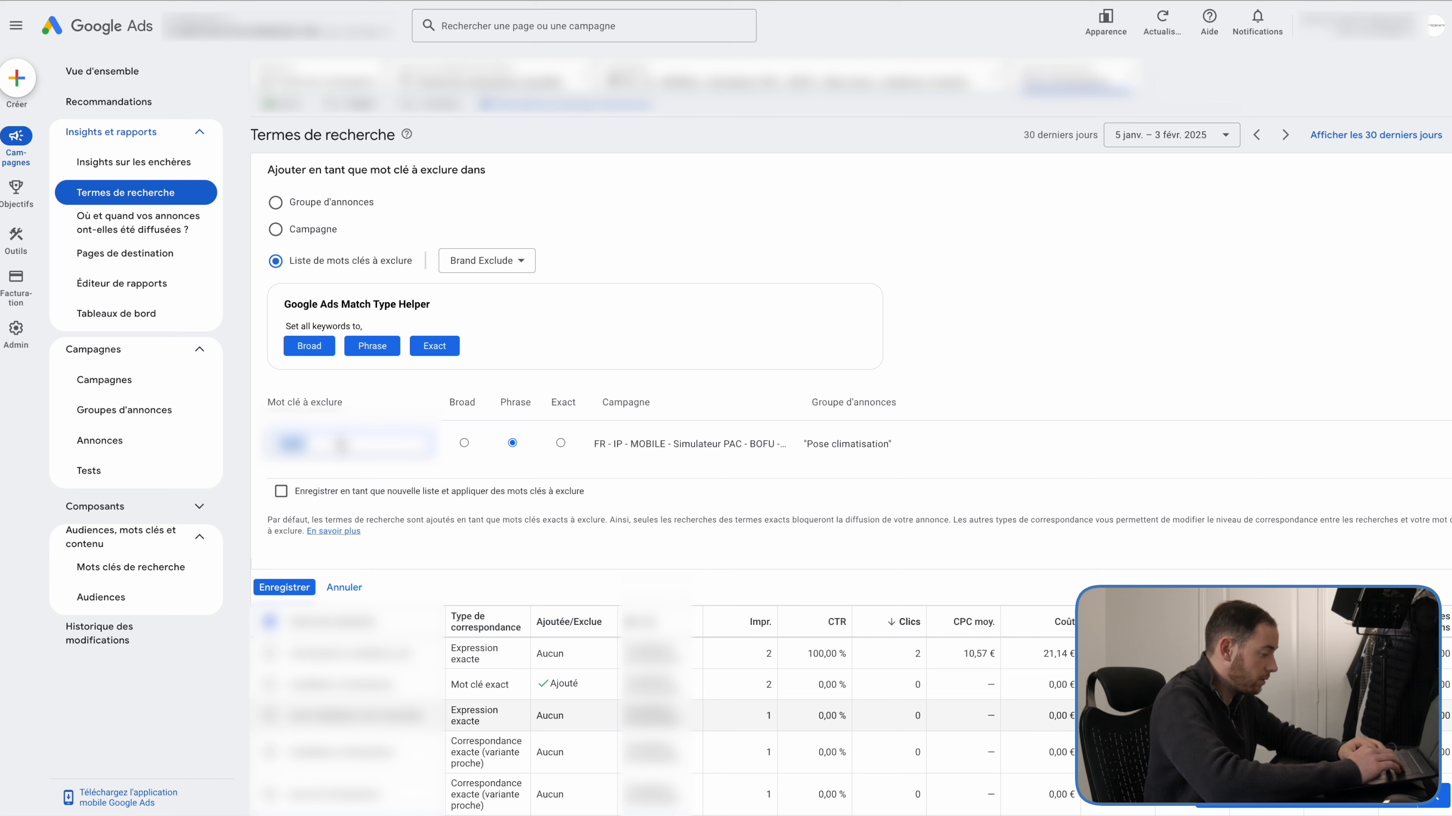
pyautogui.write('jean louis volet roulant')
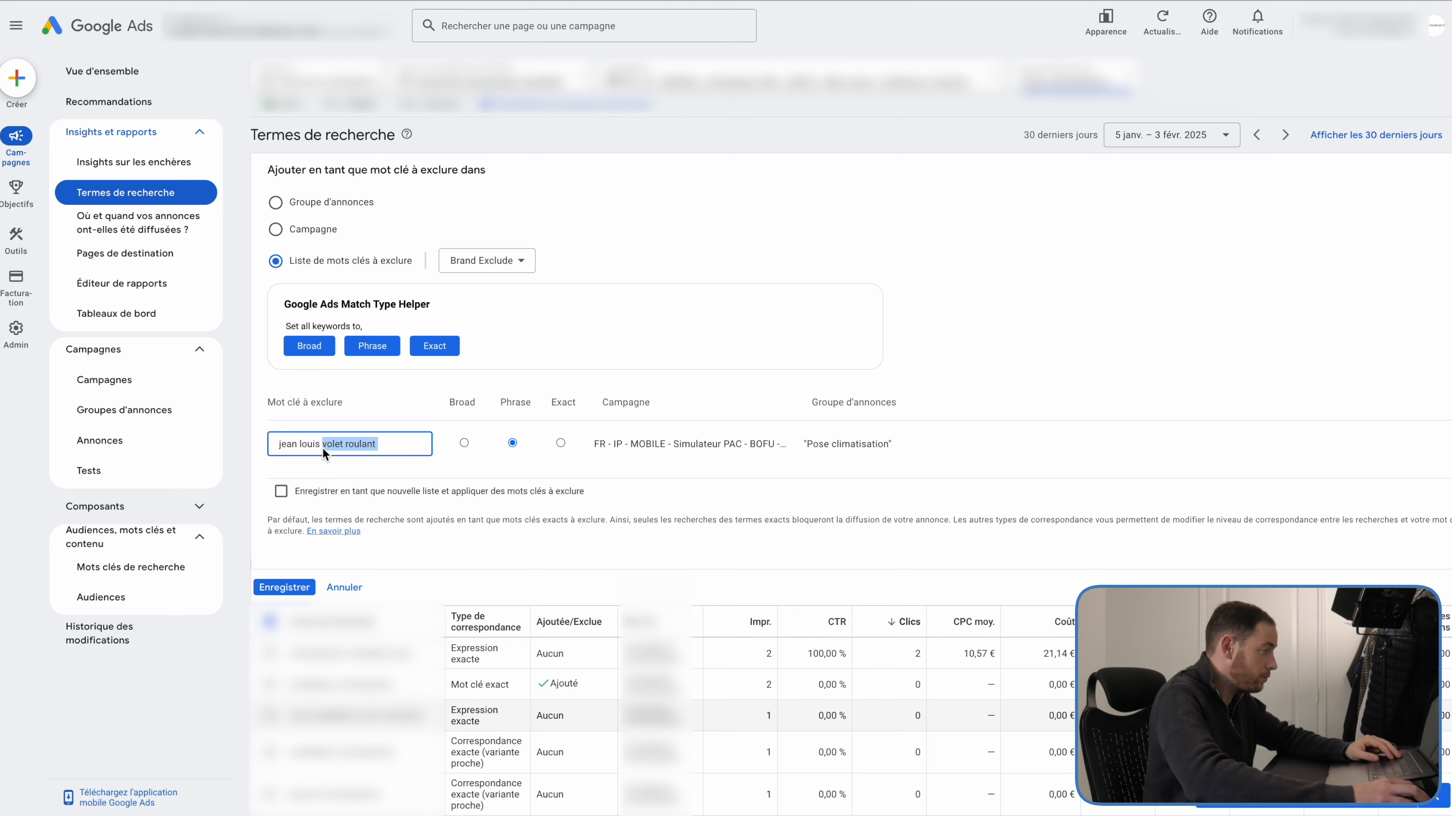
pyautogui.press('BackSpace')
pyautogui.click(303, 351)
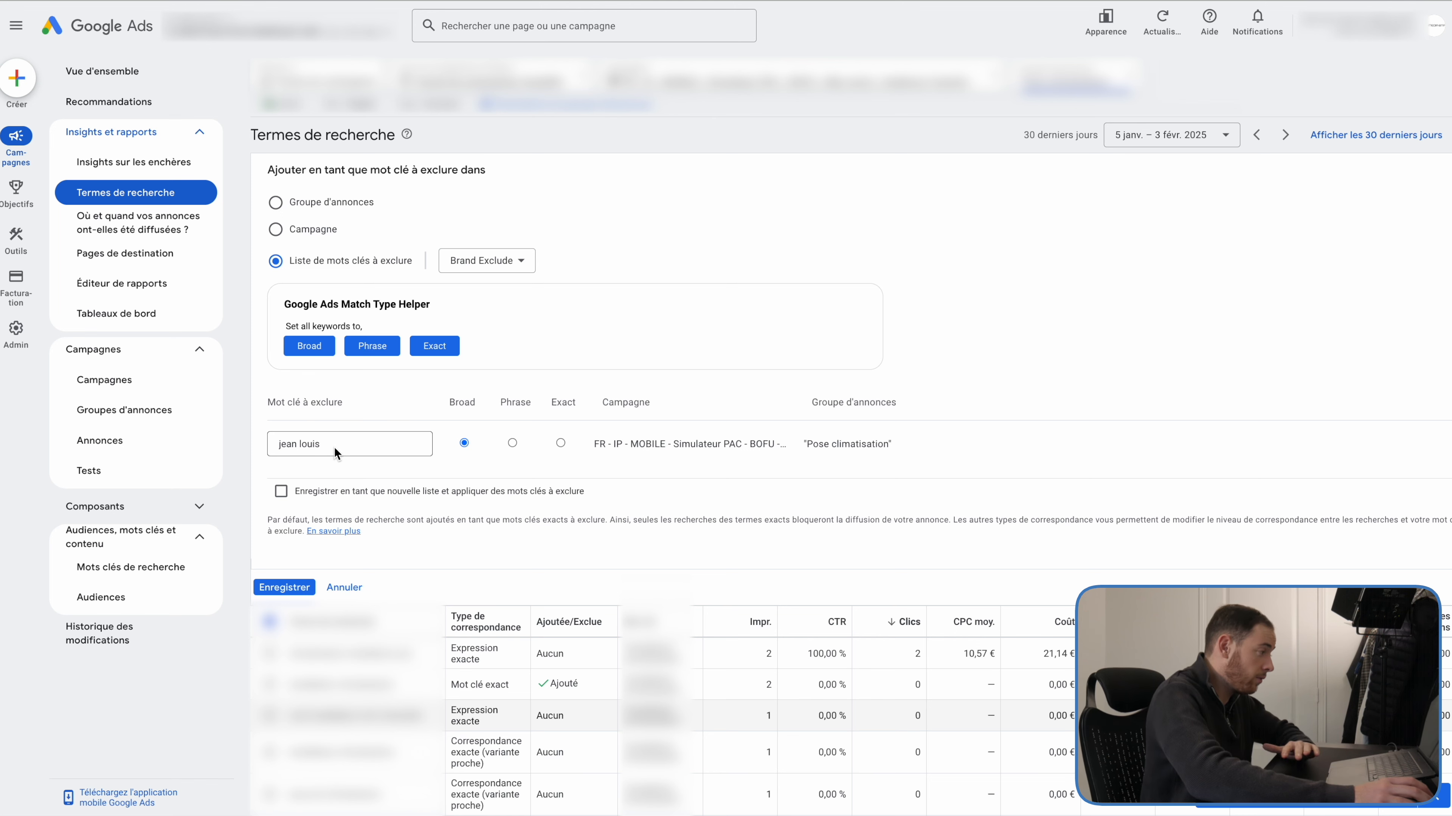
pyautogui.click(347, 451)
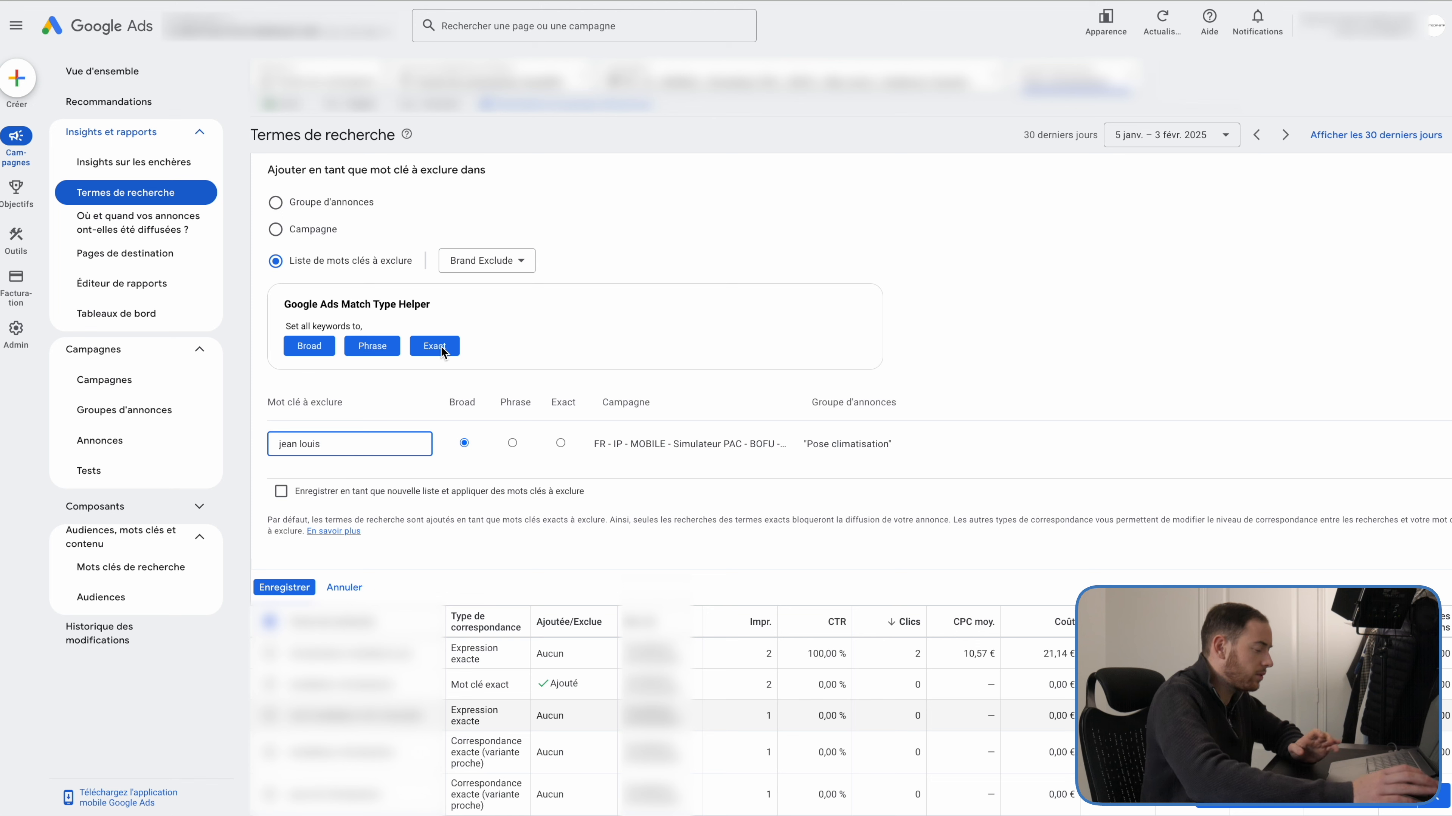
# Step: Restore "volet roulant" in the negative keyword with exact match and no trailing space, and cancel the exclusion, clearing the term selection
pyautogui.write('volet roulant')
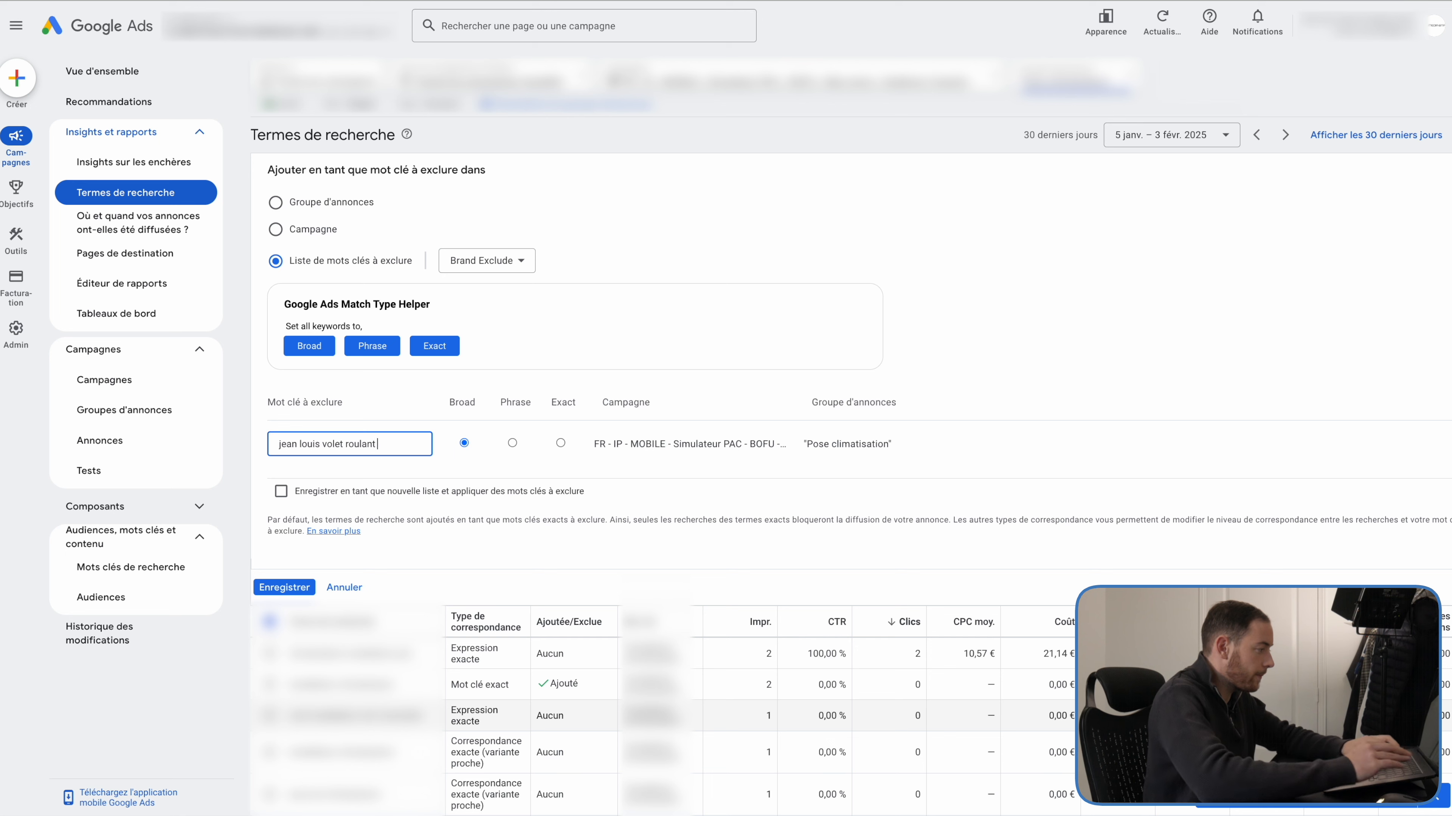
pyautogui.click(374, 348)
pyautogui.click(431, 352)
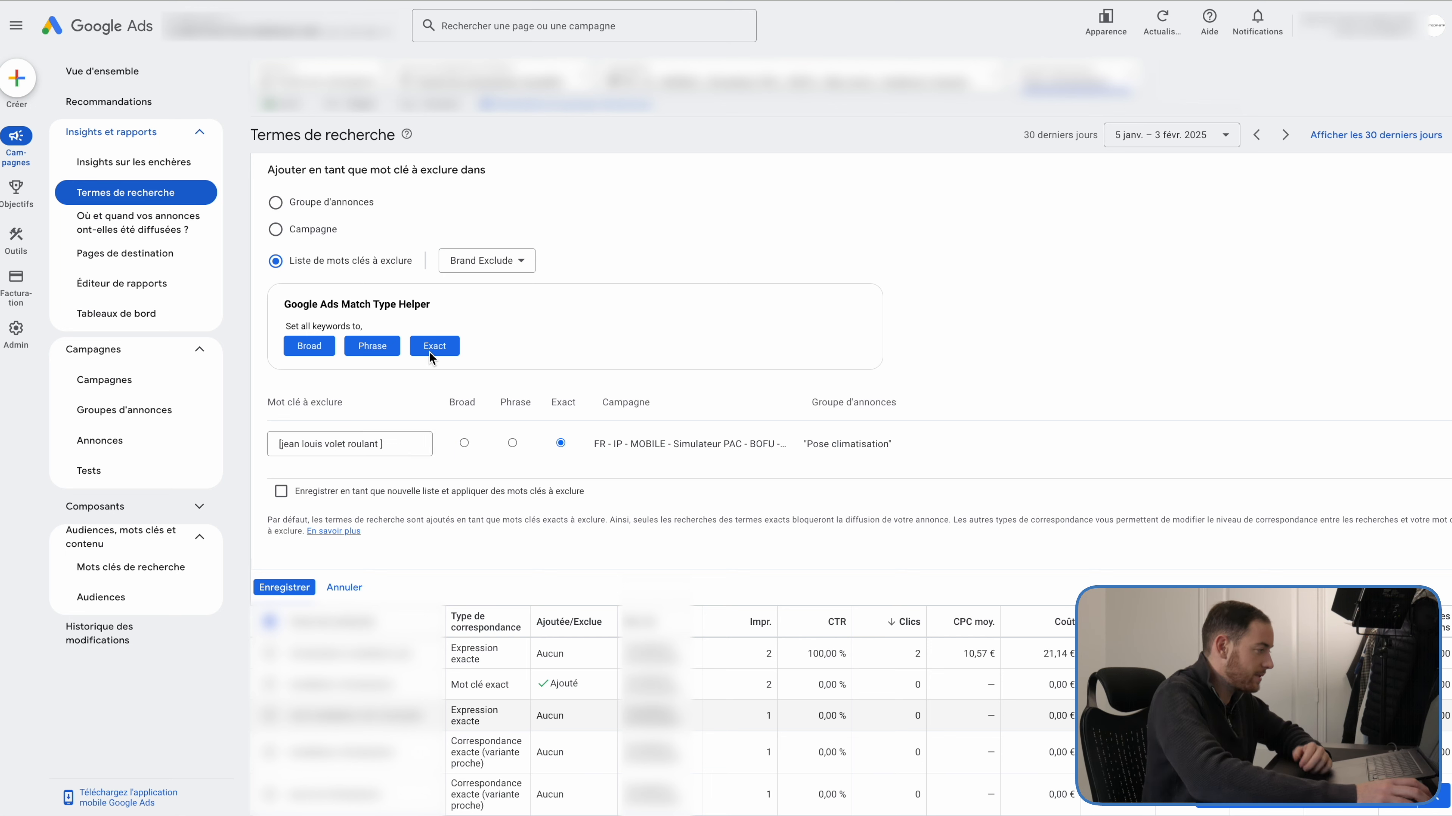
pyautogui.click(379, 446)
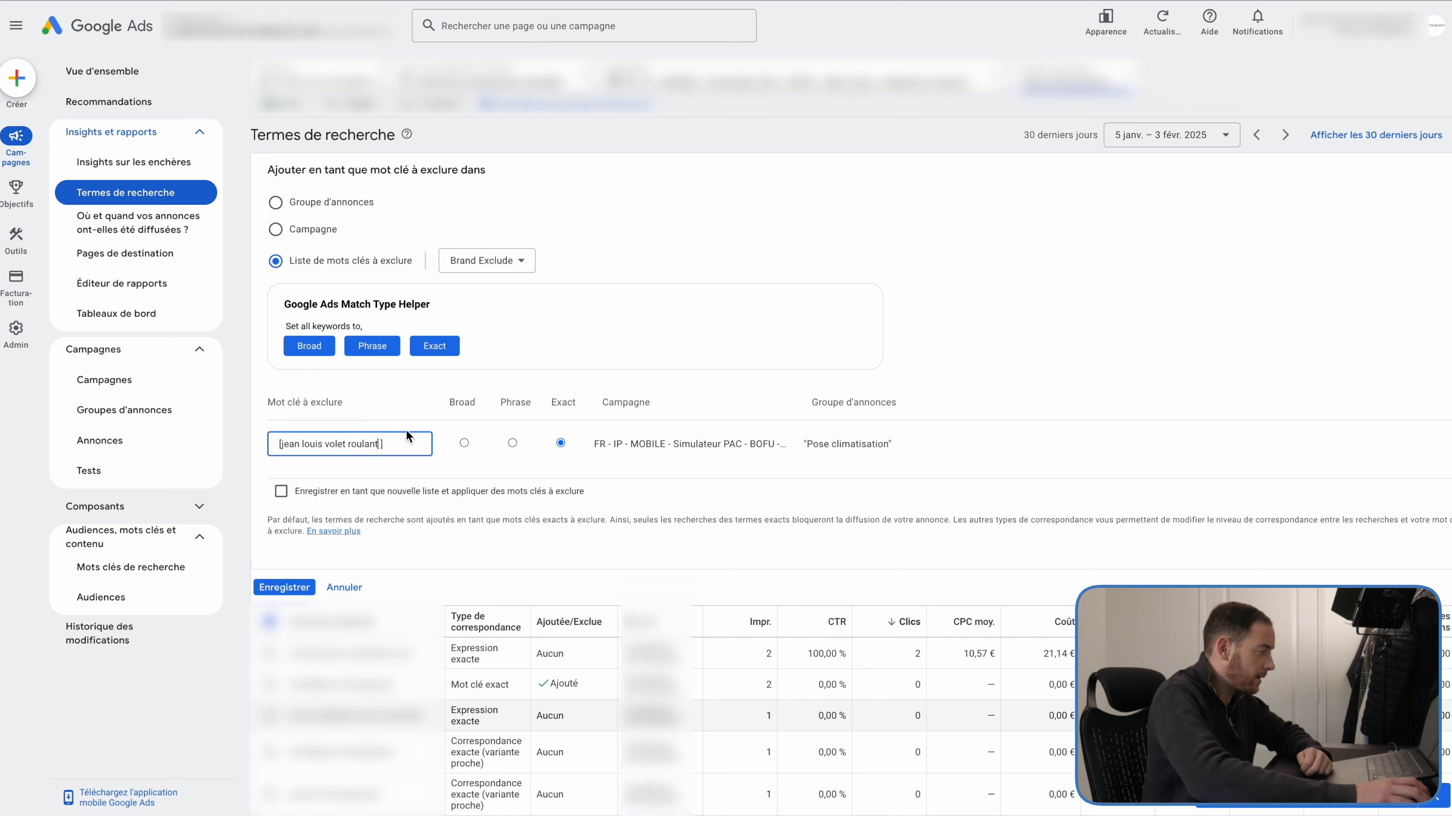
pyautogui.press('BackSpace')
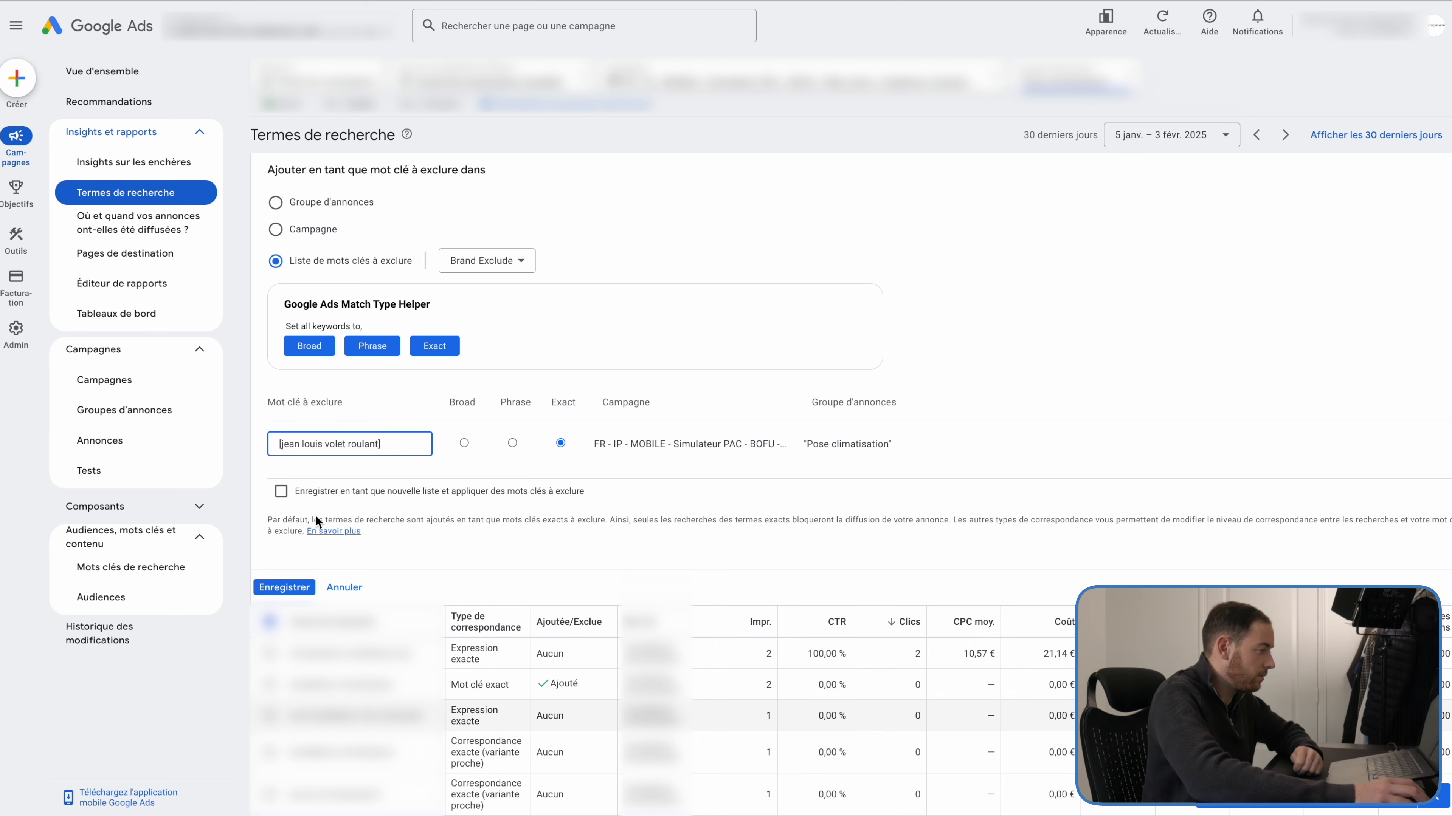
pyautogui.click(349, 589)
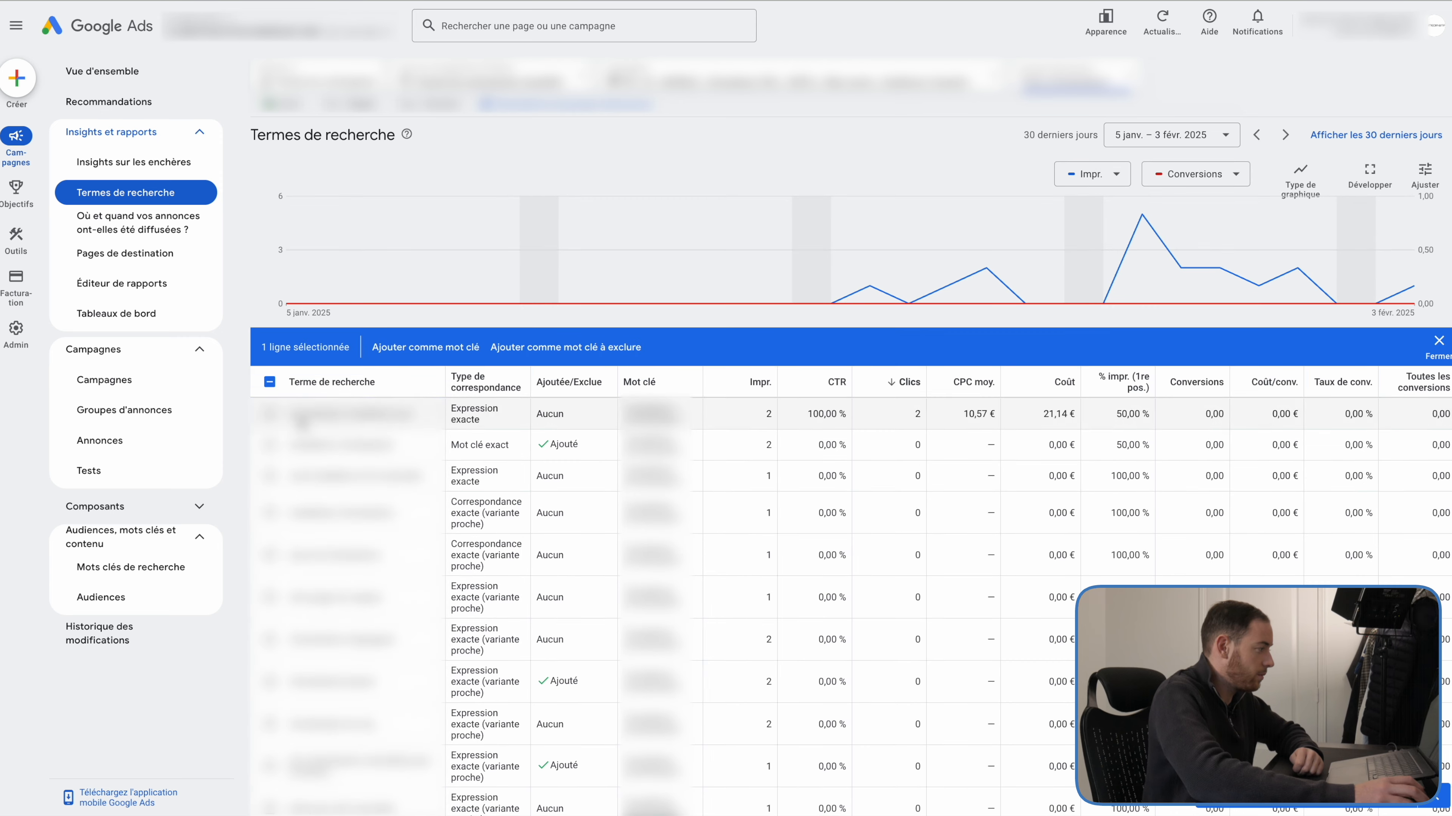
pyautogui.click(269, 381)
pyautogui.click(263, 387)
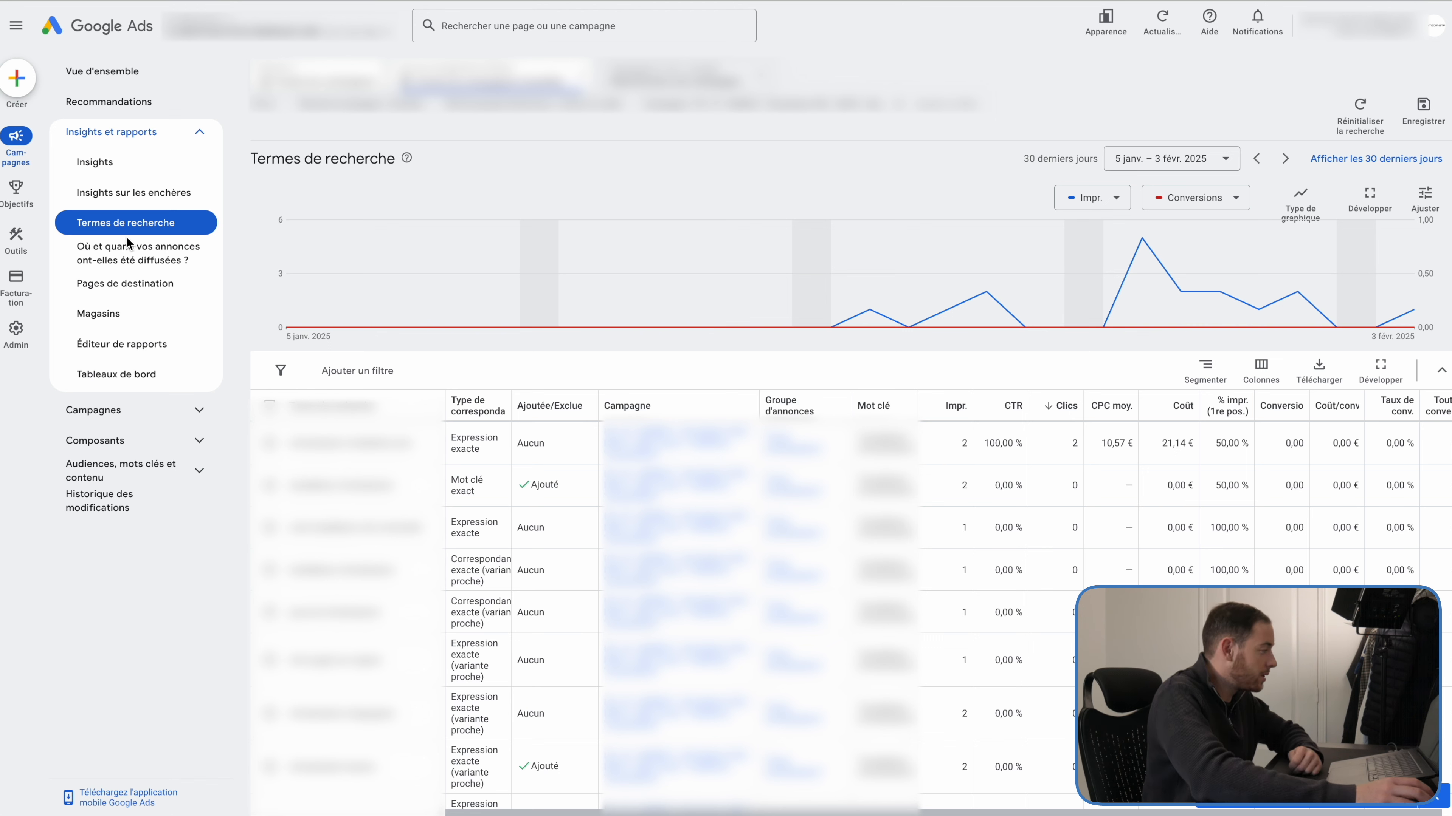
# Step: Open the shared library's exclusion lists and start a new negative keyword list named "Global exclude"
pyautogui.moveTo(47, 237)
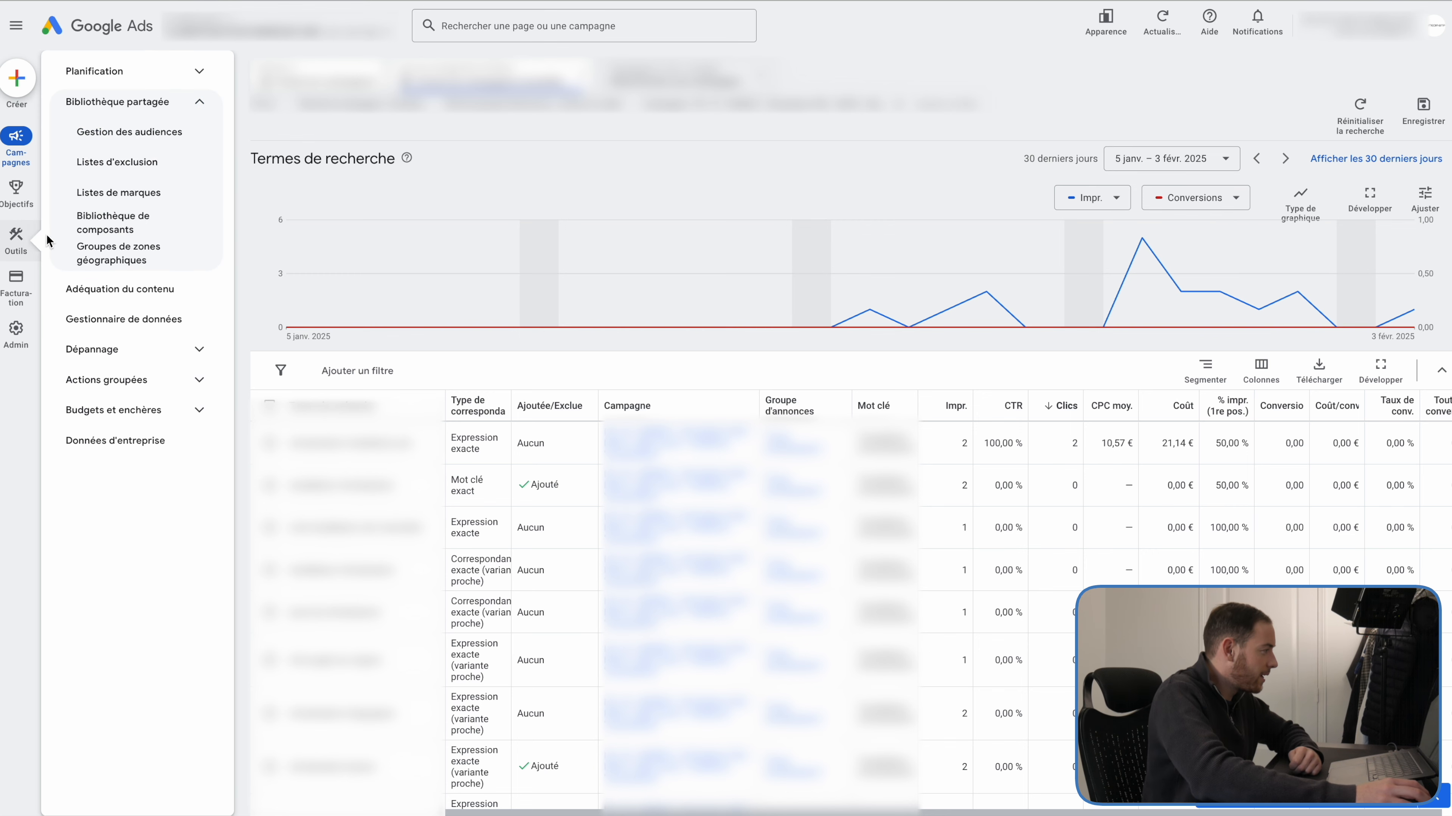
pyautogui.click(160, 166)
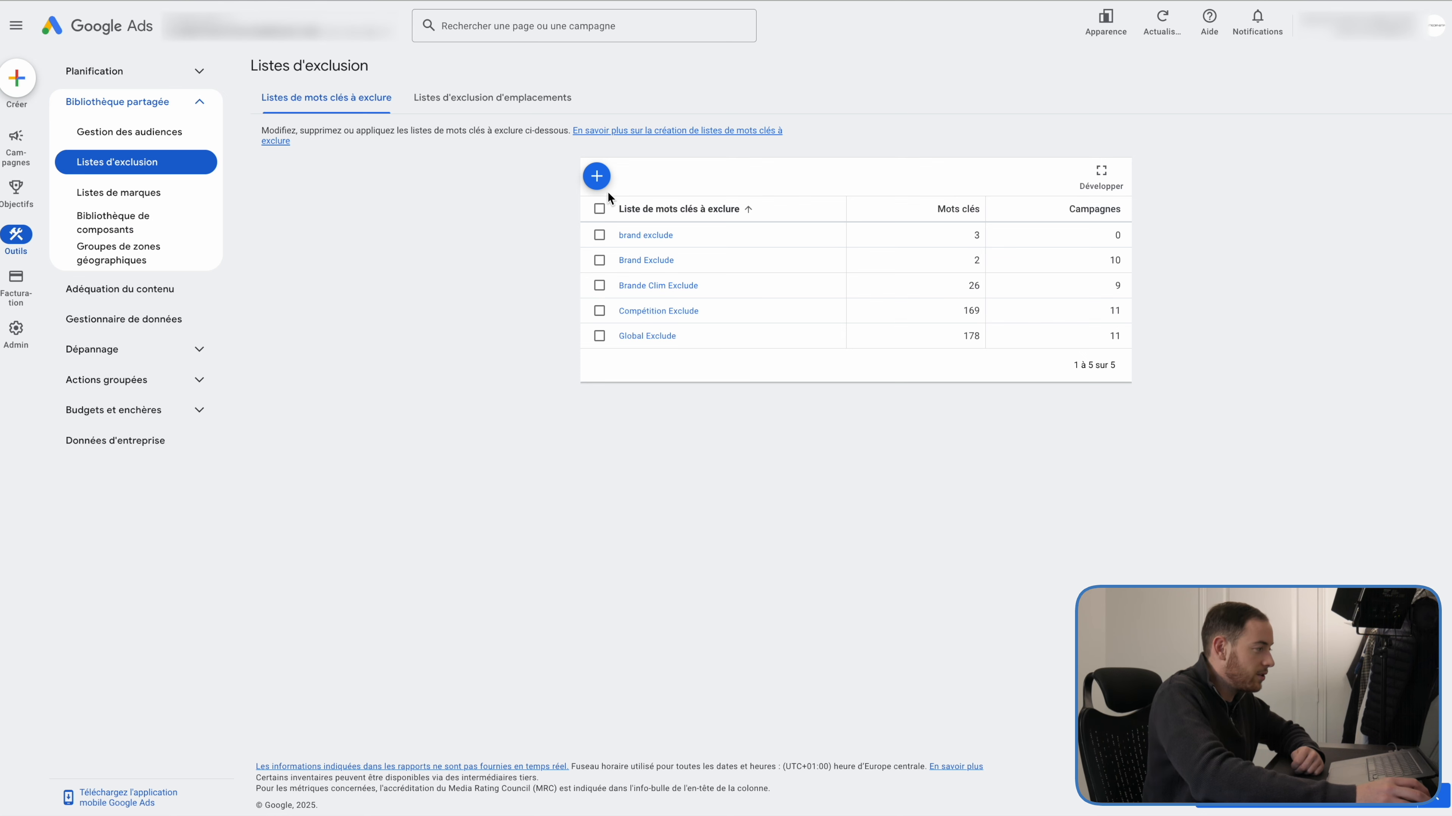
pyautogui.click(602, 178)
pyautogui.click(694, 193)
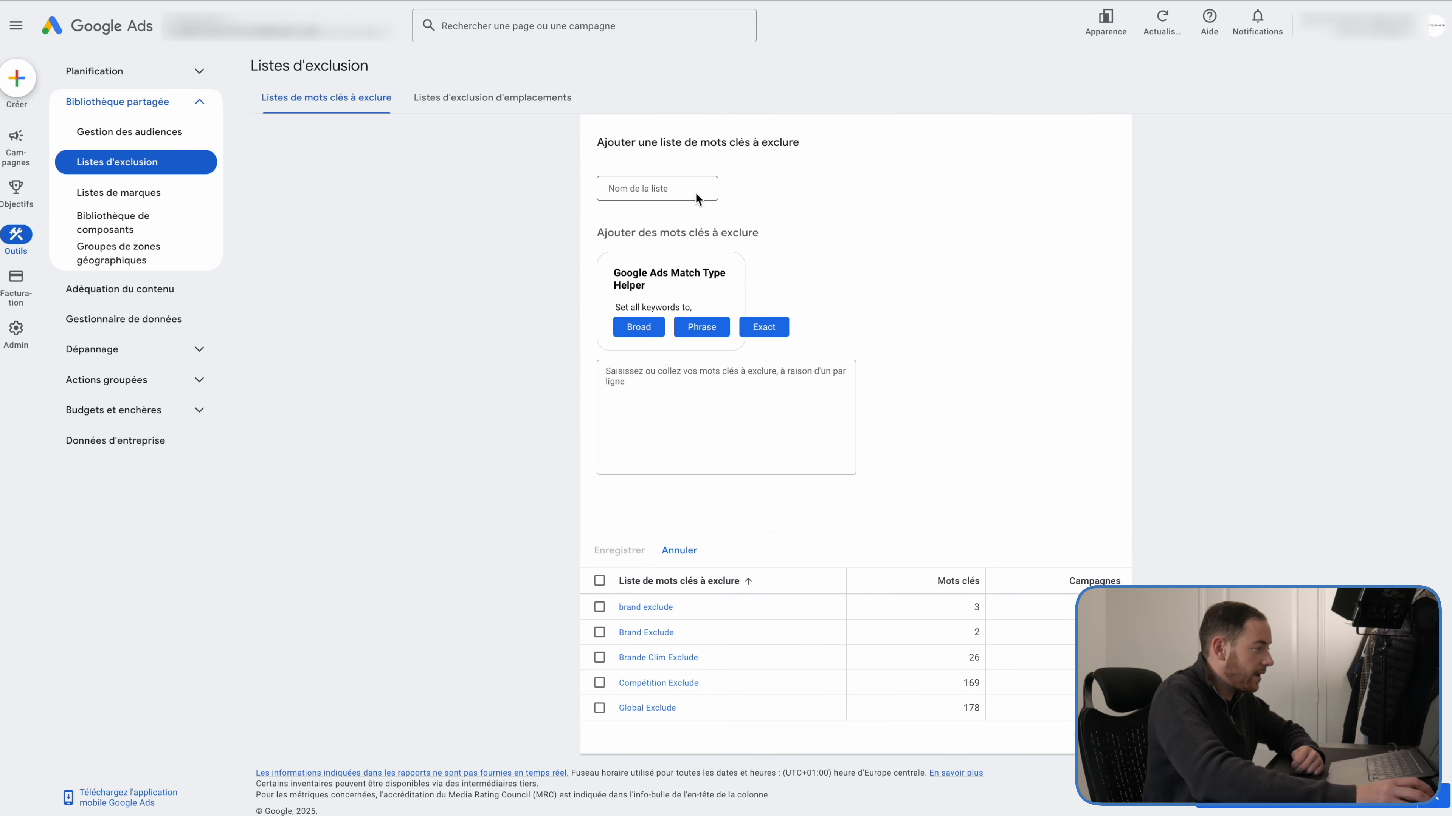
pyautogui.write('Global exclude')
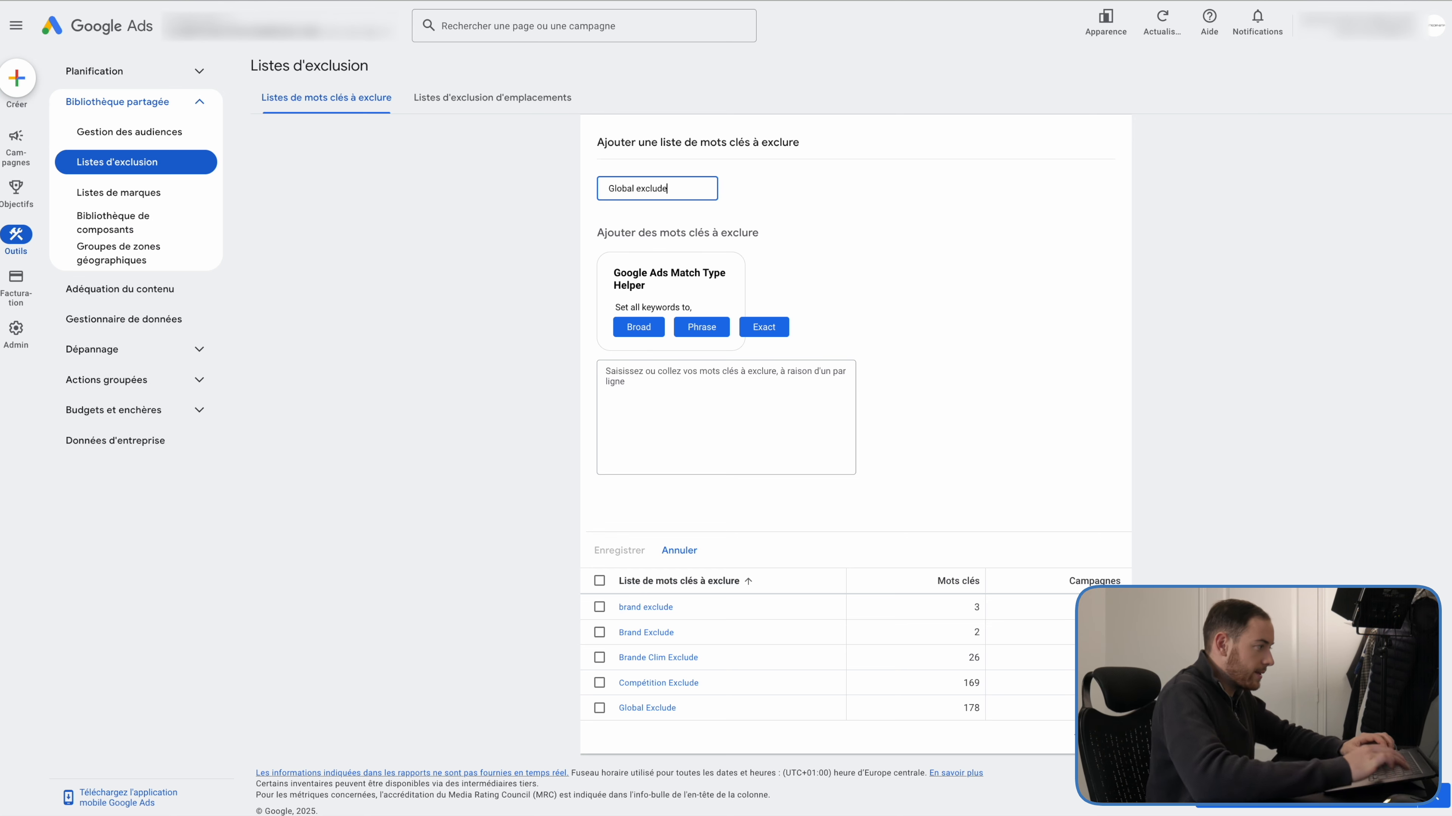
# Step: Add the negative keywords "assurance" and "macif" to the new list on separate lines and save it
pyautogui.click(737, 379)
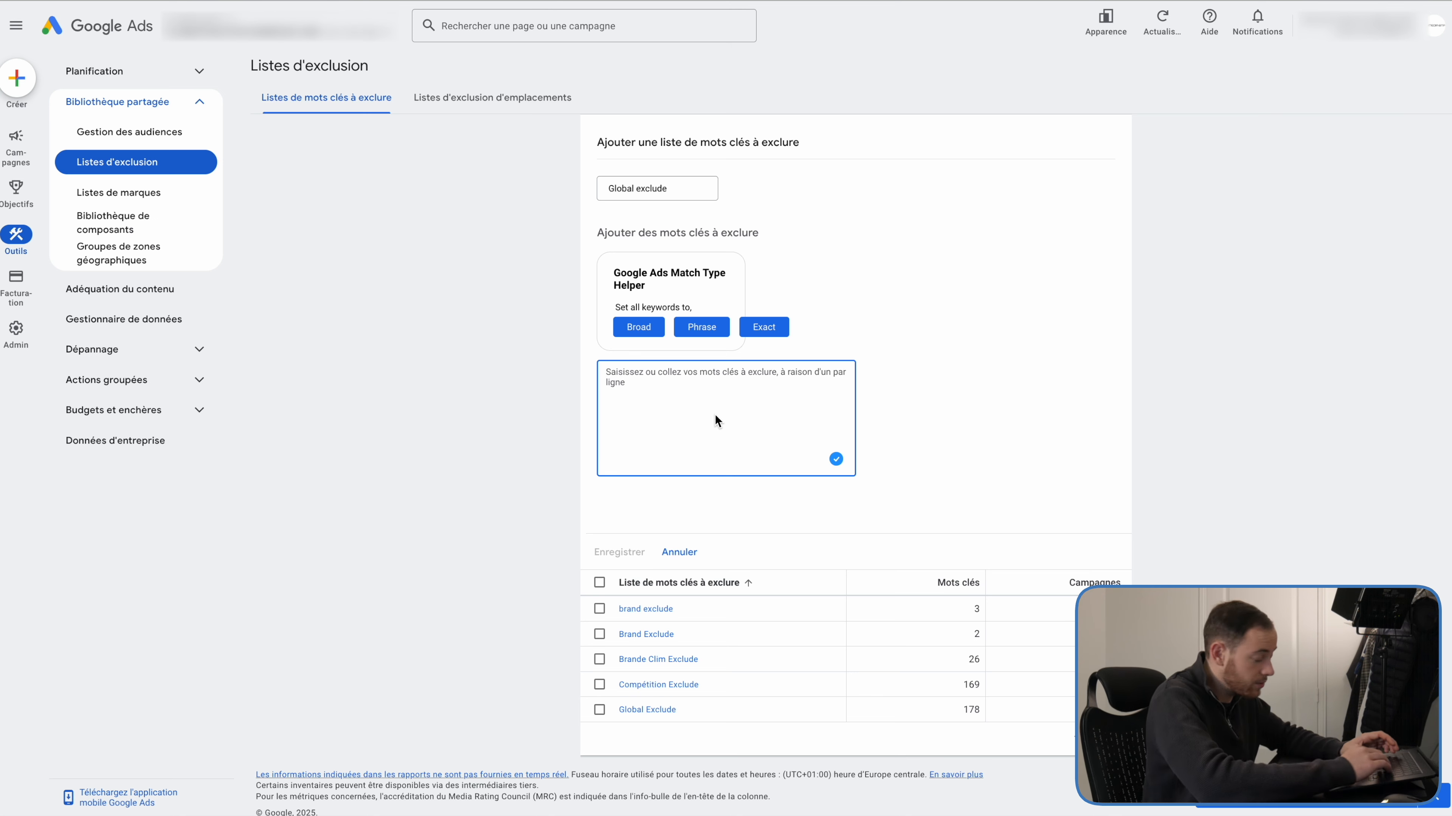
pyautogui.write('assurance')
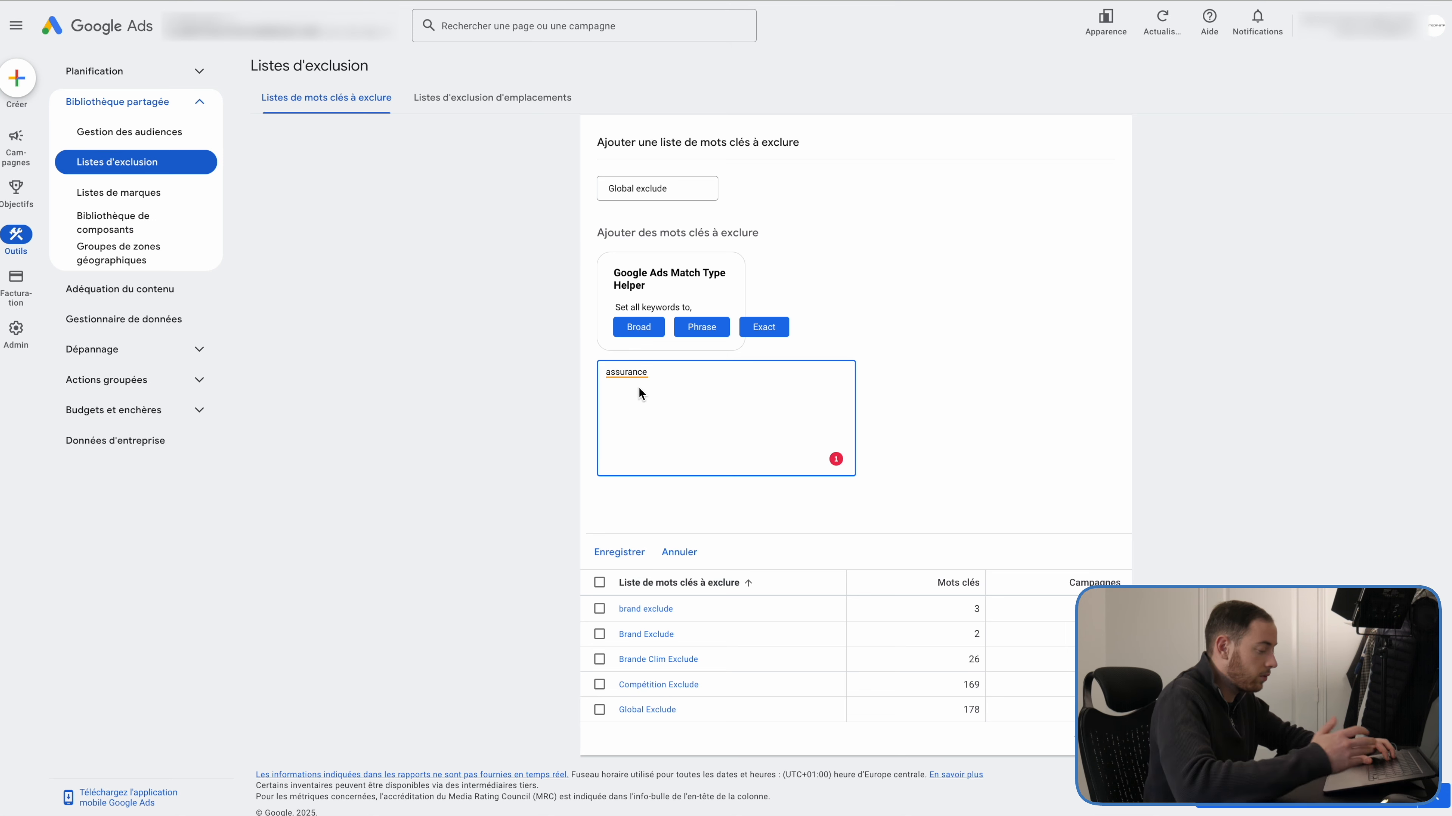
pyautogui.press('Return')
pyautogui.write('macif')
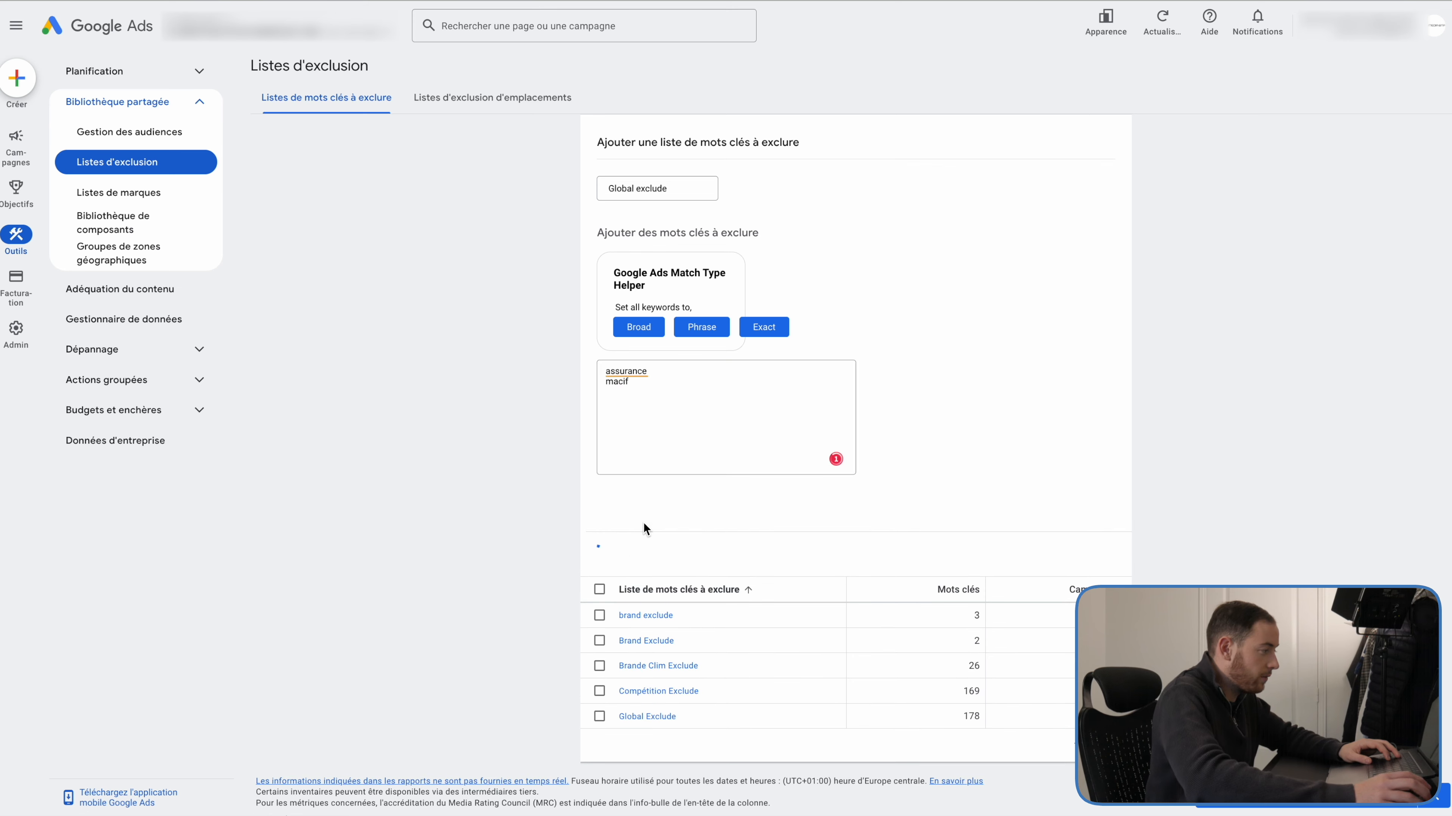
pyautogui.click(619, 552)
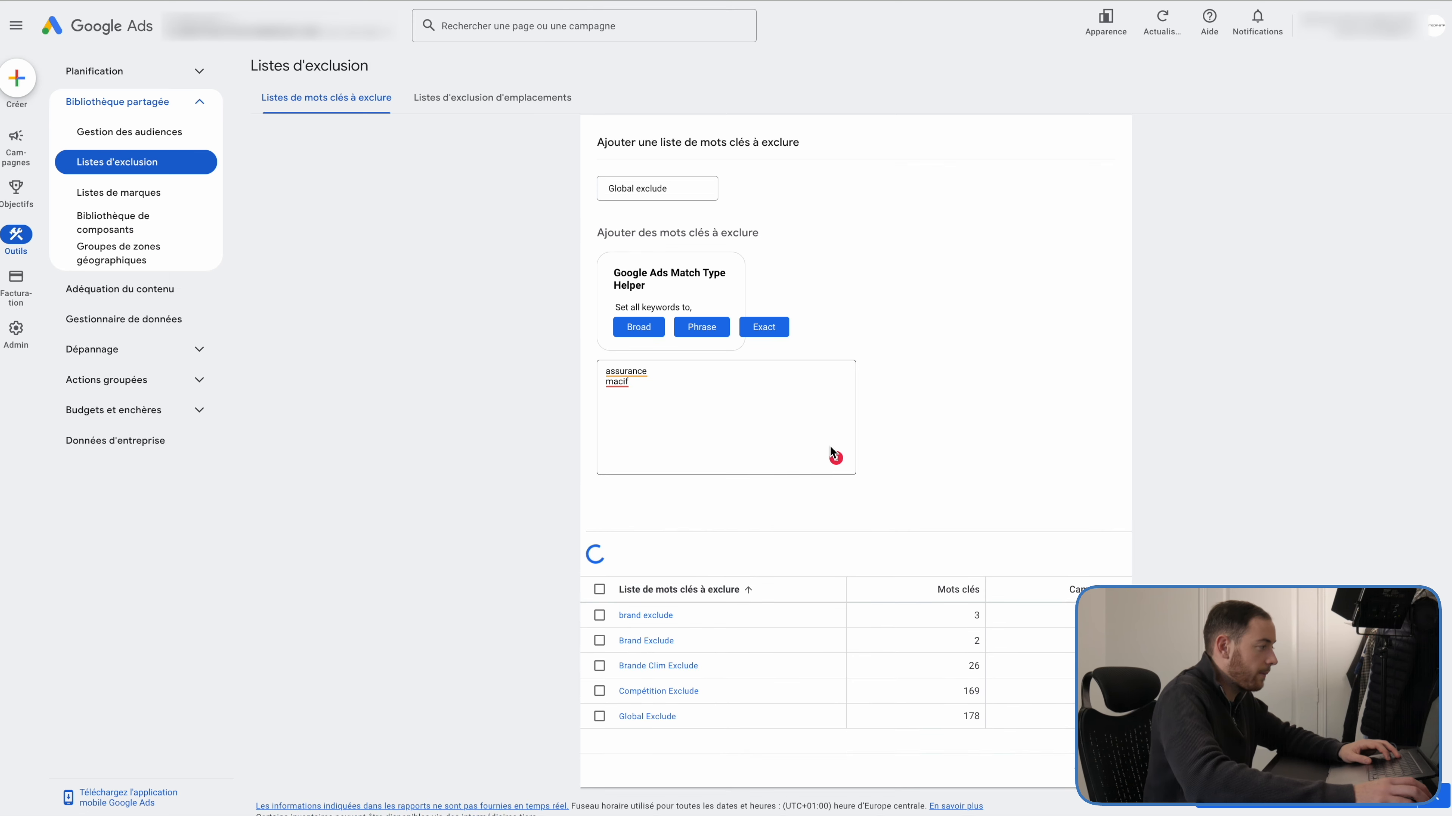
# Step: Start adding another negative keyword list
pyautogui.click(597, 177)
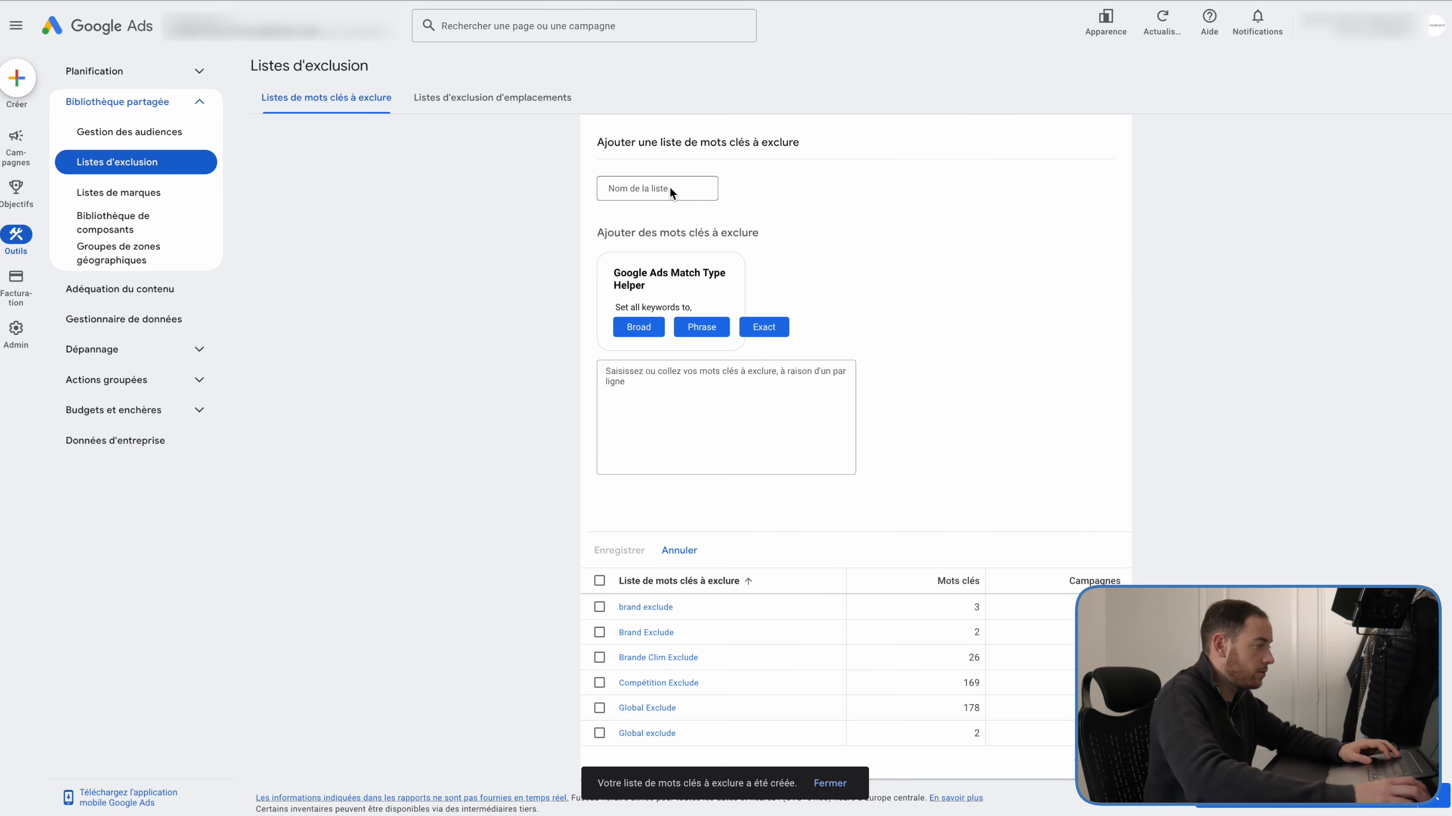